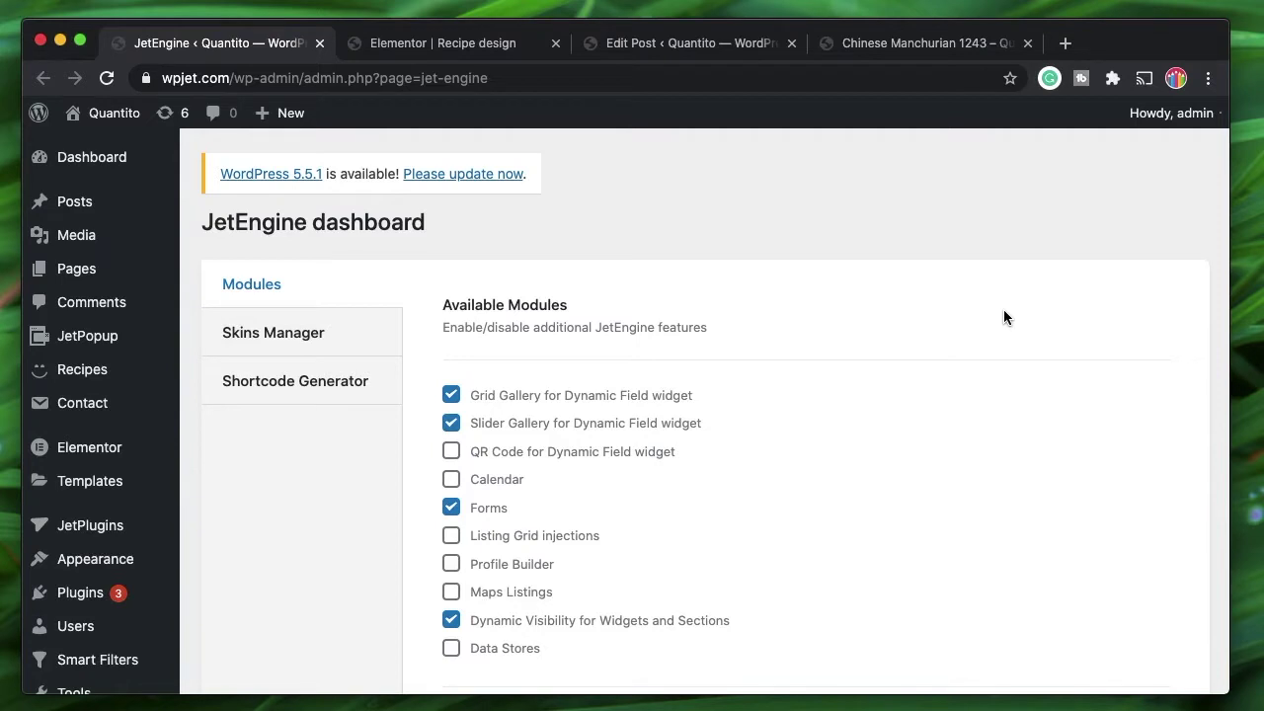
Step: Examine the available JetEngine modules, checking that Dynamic Visibility for Widgets and Sections is enabled, and the JetEngine submenu entries
{"action": "scroll", "coordinate": [1003, 316], "scroll_direction": "down", "scroll_amount": 2}
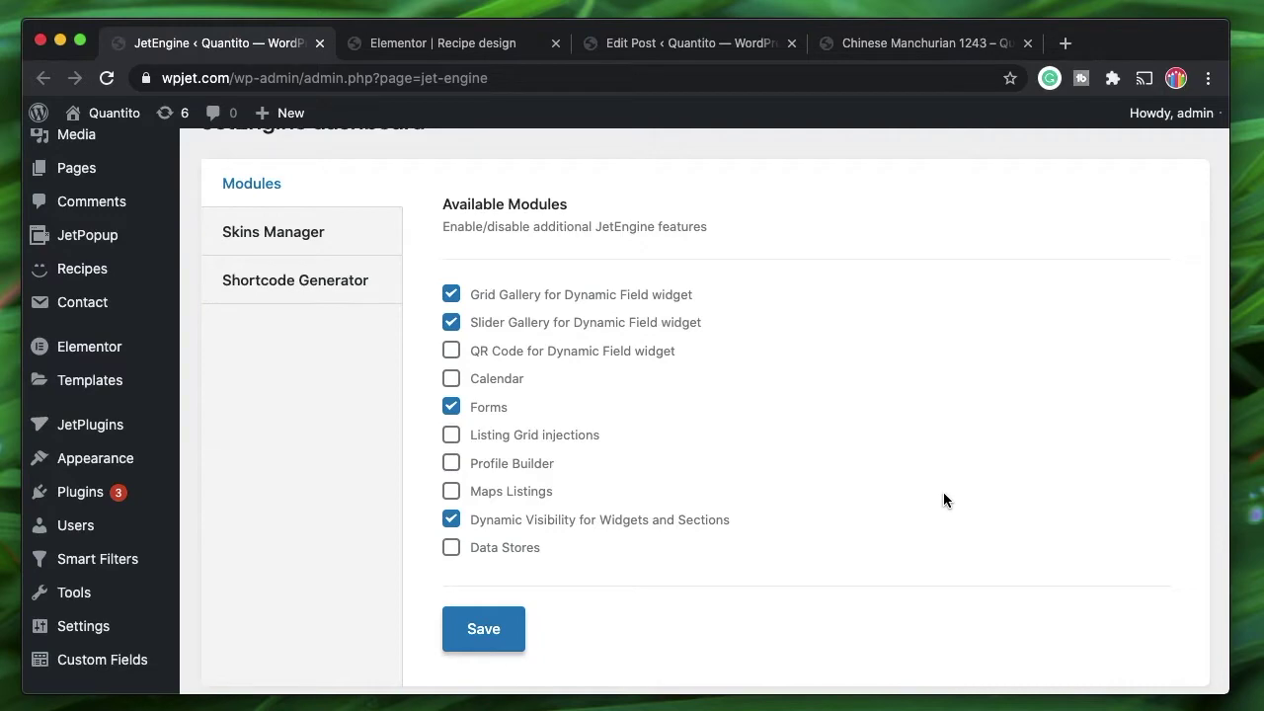
{"action": "scroll", "coordinate": [679, 530], "scroll_direction": "up", "scroll_amount": 2}
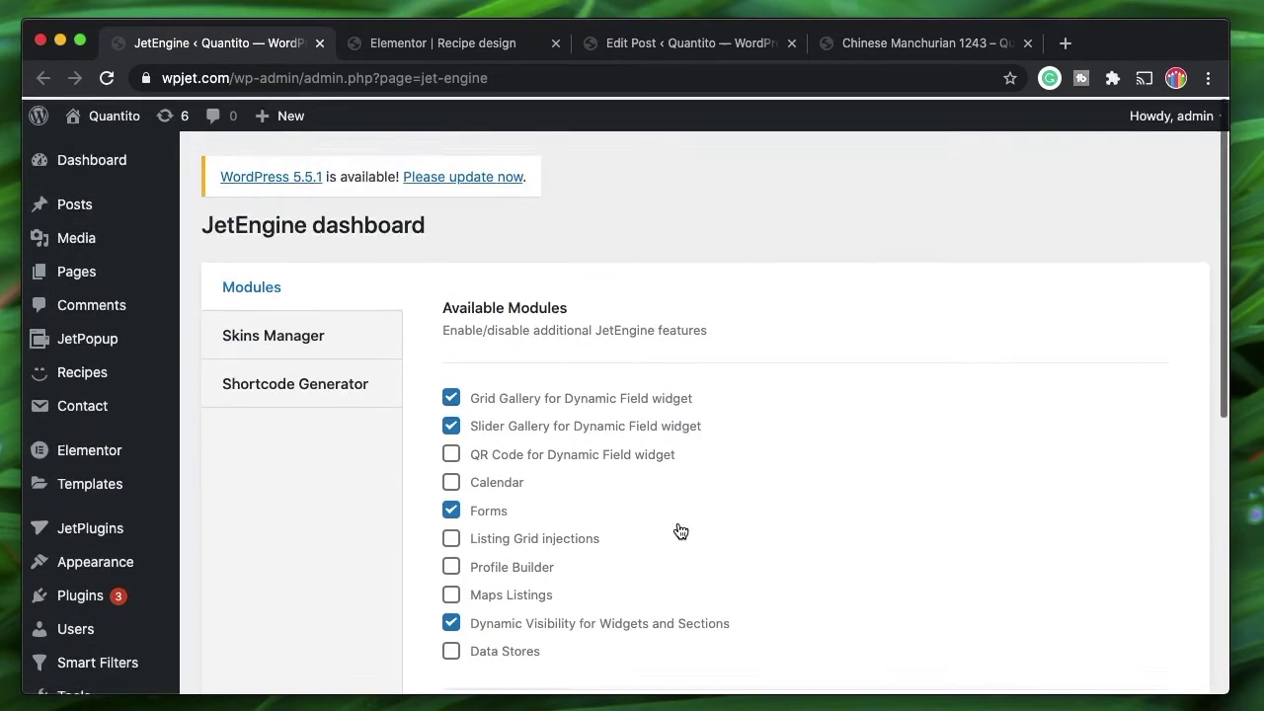
{"action": "scroll", "coordinate": [533, 366], "scroll_direction": "down", "scroll_amount": 5}
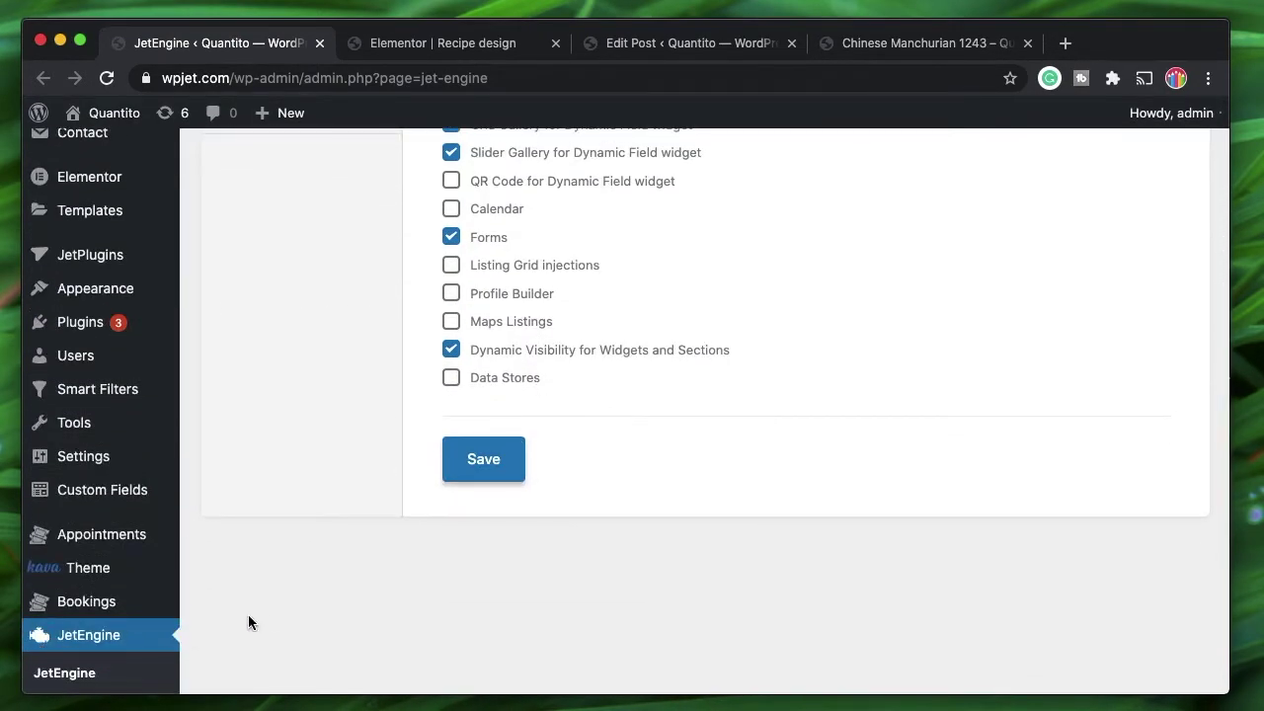
{"action": "scroll", "coordinate": [269, 610], "scroll_direction": "up", "scroll_amount": 3}
{"action": "scroll", "coordinate": [276, 567], "scroll_direction": "down", "scroll_amount": 3}
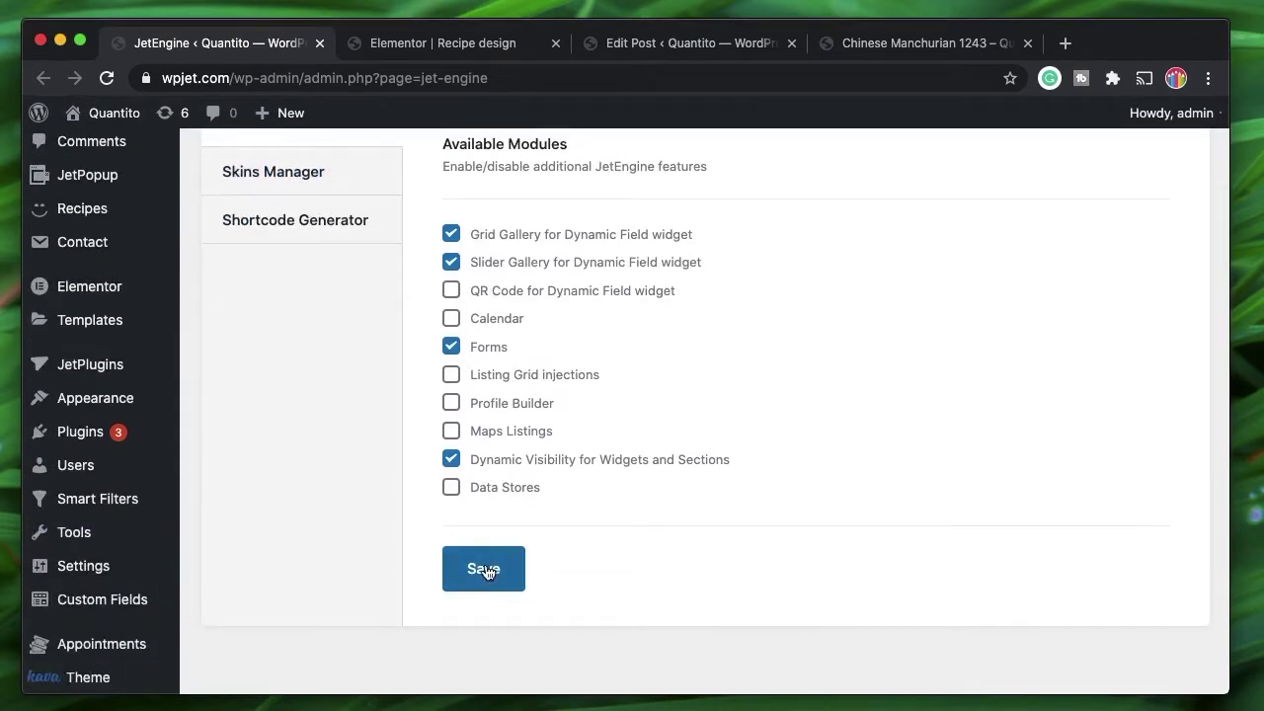
{"action": "scroll", "coordinate": [289, 507], "scroll_direction": "down", "scroll_amount": 5}
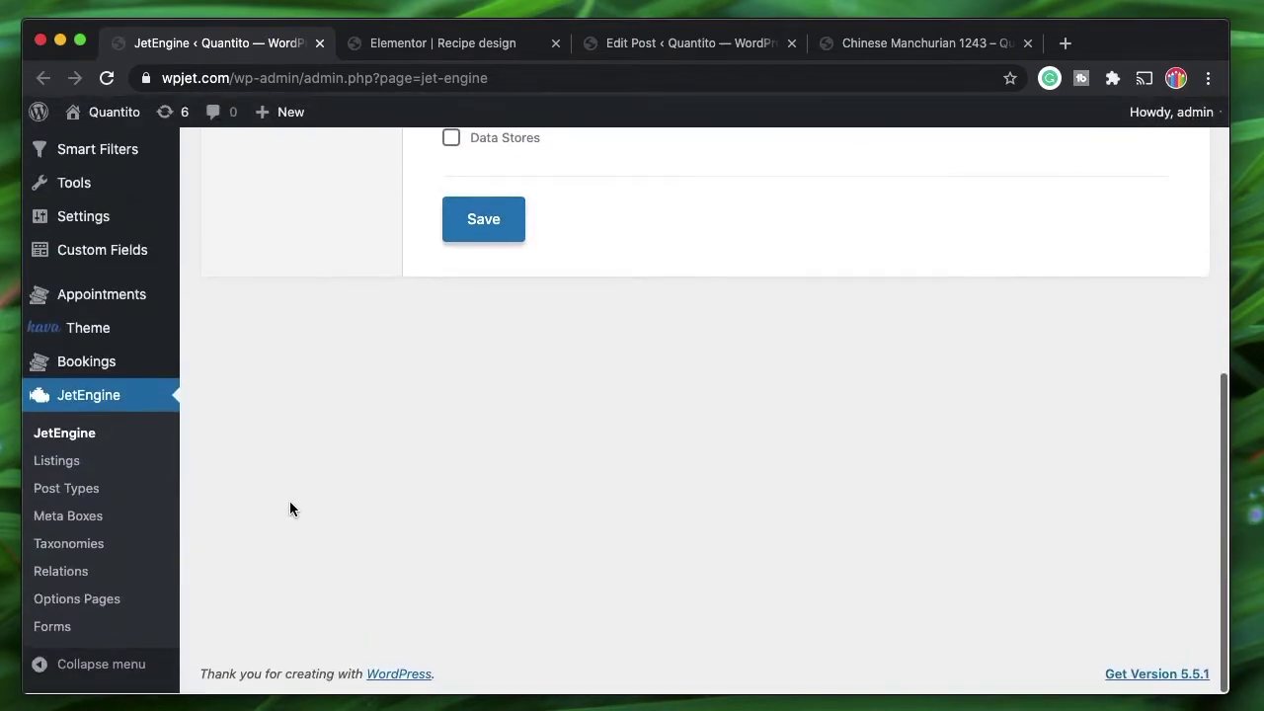
{"action": "scroll", "coordinate": [444, 366], "scroll_direction": "up", "scroll_amount": 6}
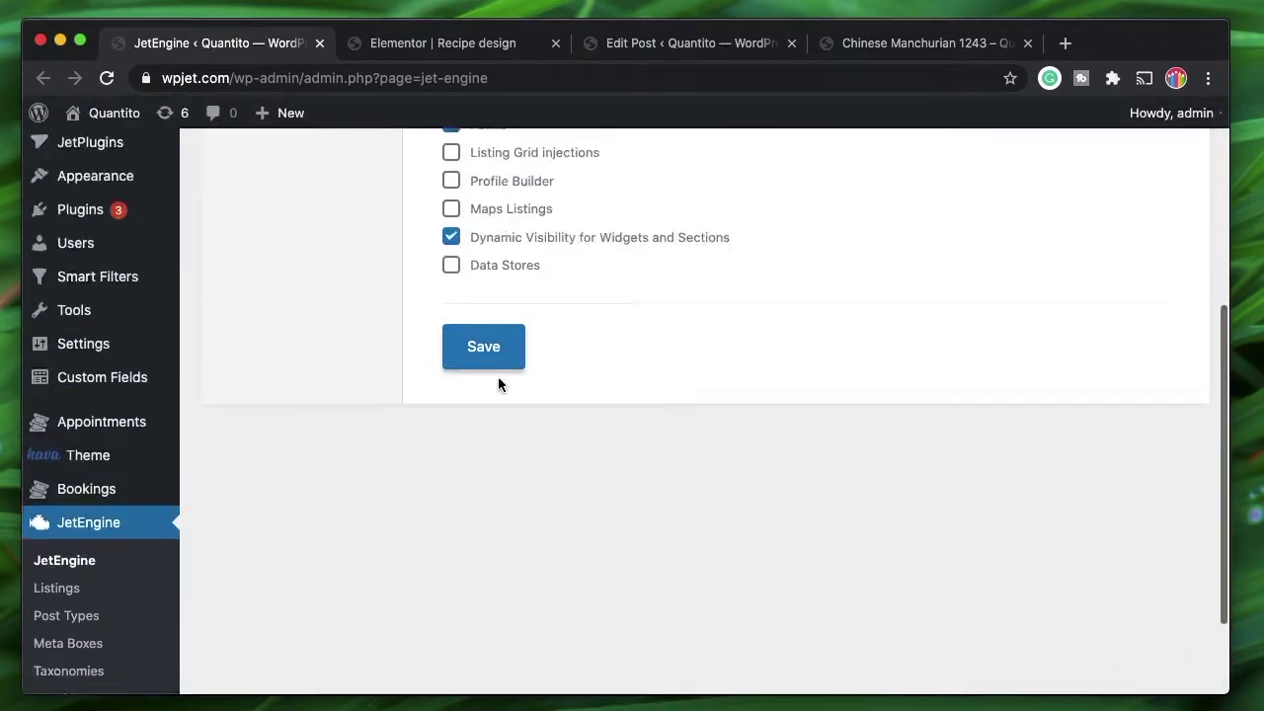
{"action": "scroll", "coordinate": [349, 456], "scroll_direction": "down", "scroll_amount": 5}
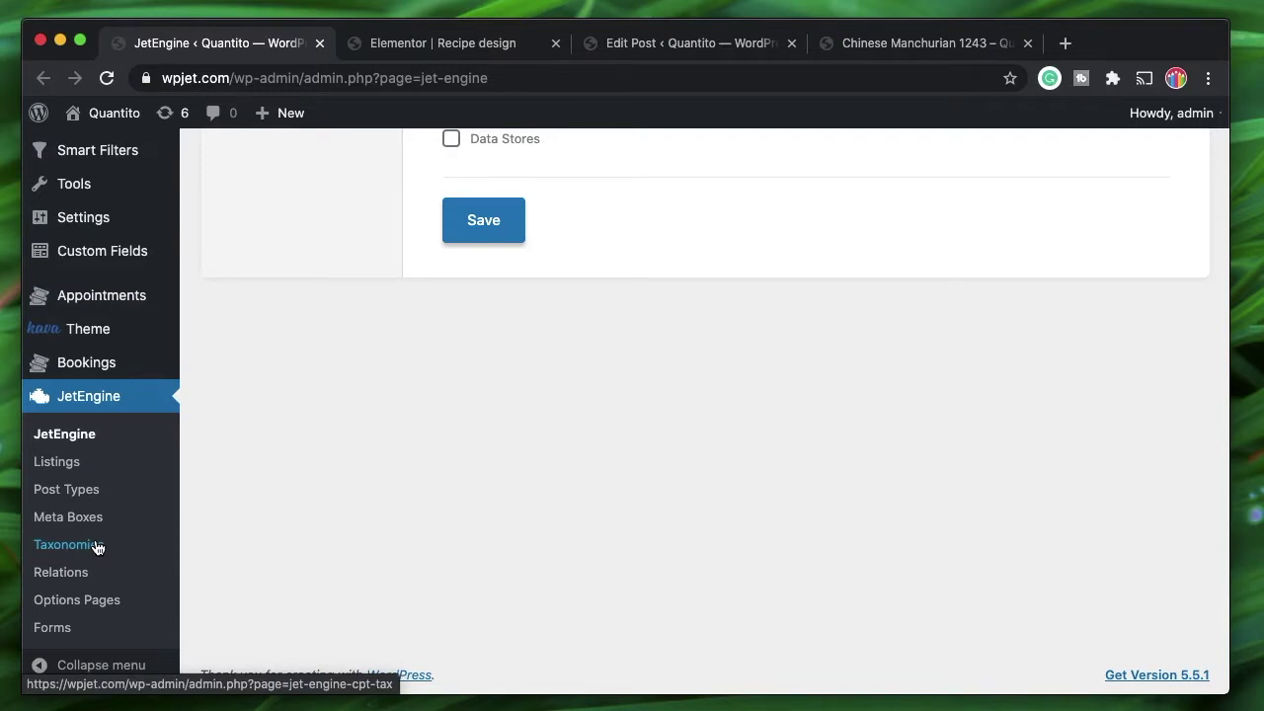
Step: Go to the JetEngine meta boxes list and open the Recipe group meta box for editing
{"action": "left_click", "coordinate": [34, 517]}
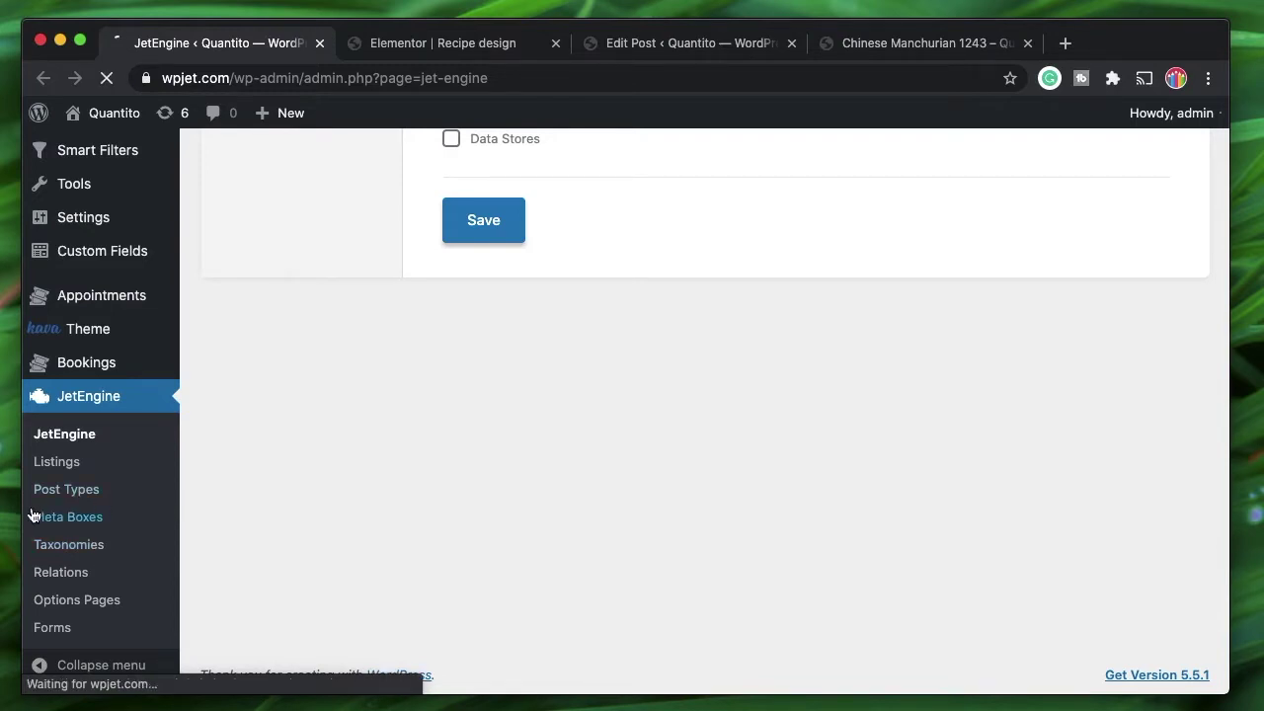
{"action": "scroll", "coordinate": [182, 602], "scroll_direction": "down", "scroll_amount": 5}
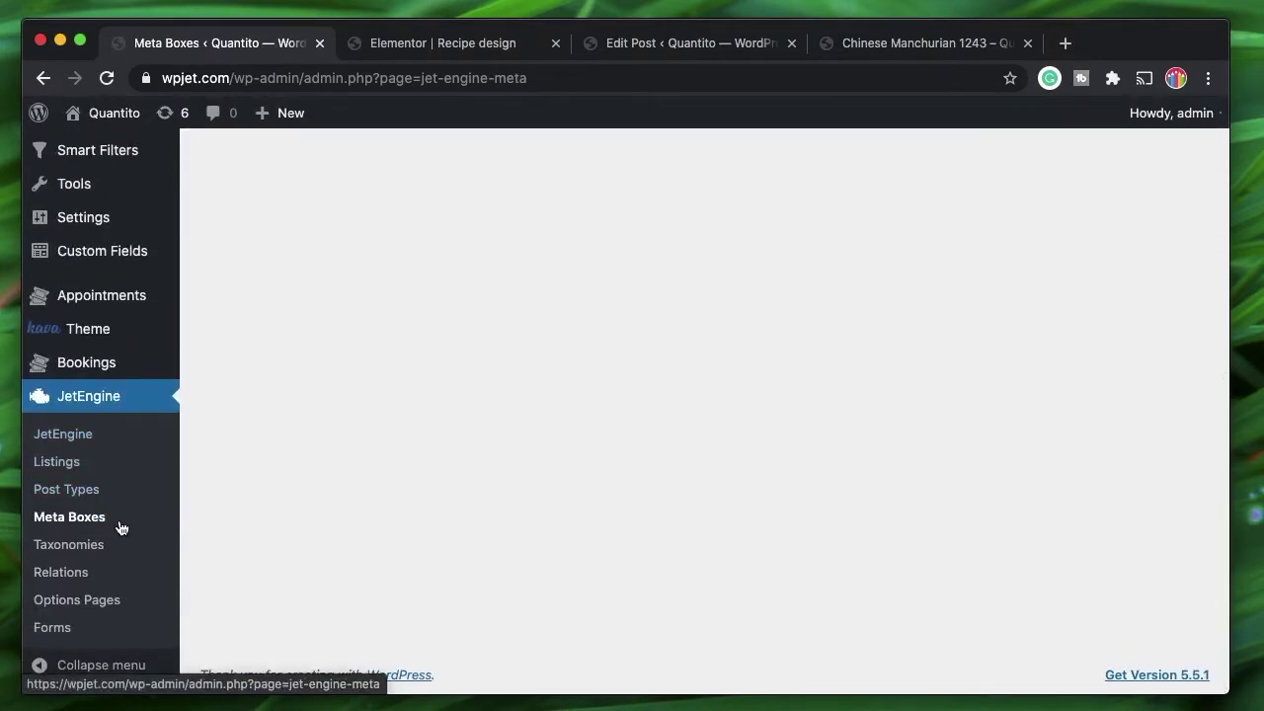
{"action": "scroll", "coordinate": [310, 548], "scroll_direction": "up", "scroll_amount": 10}
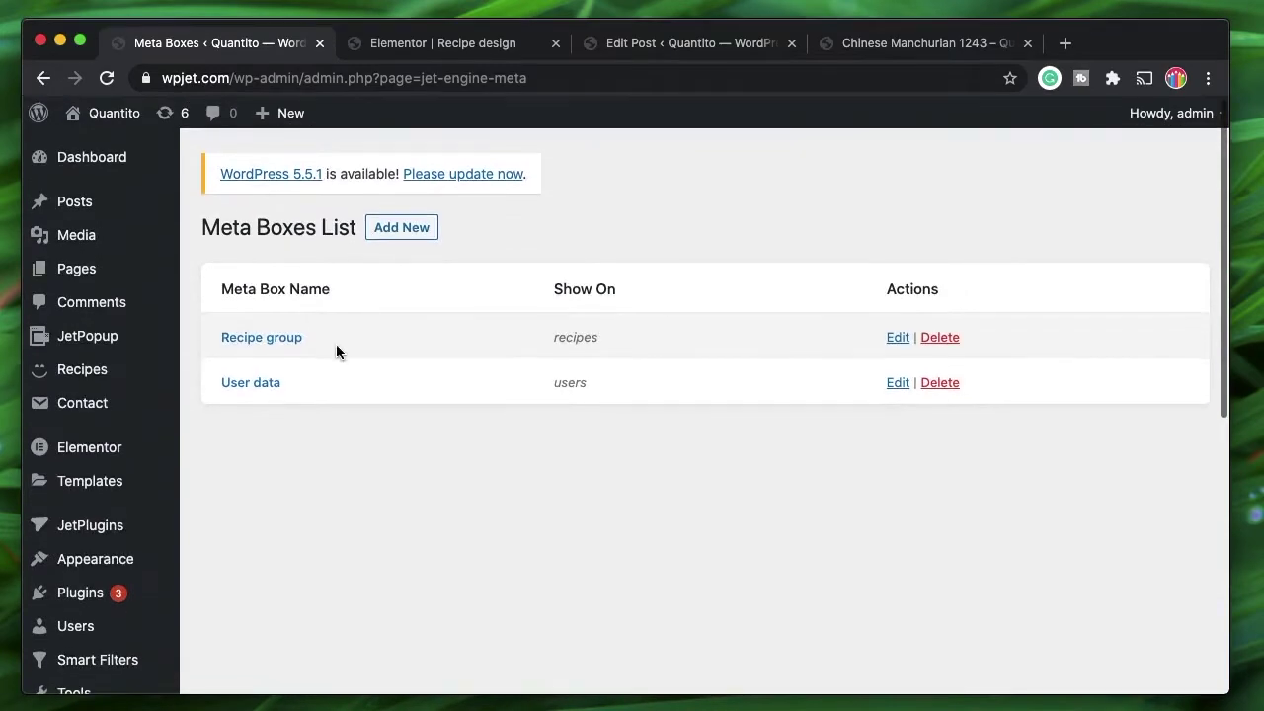
{"action": "double_click", "coordinate": [583, 332]}
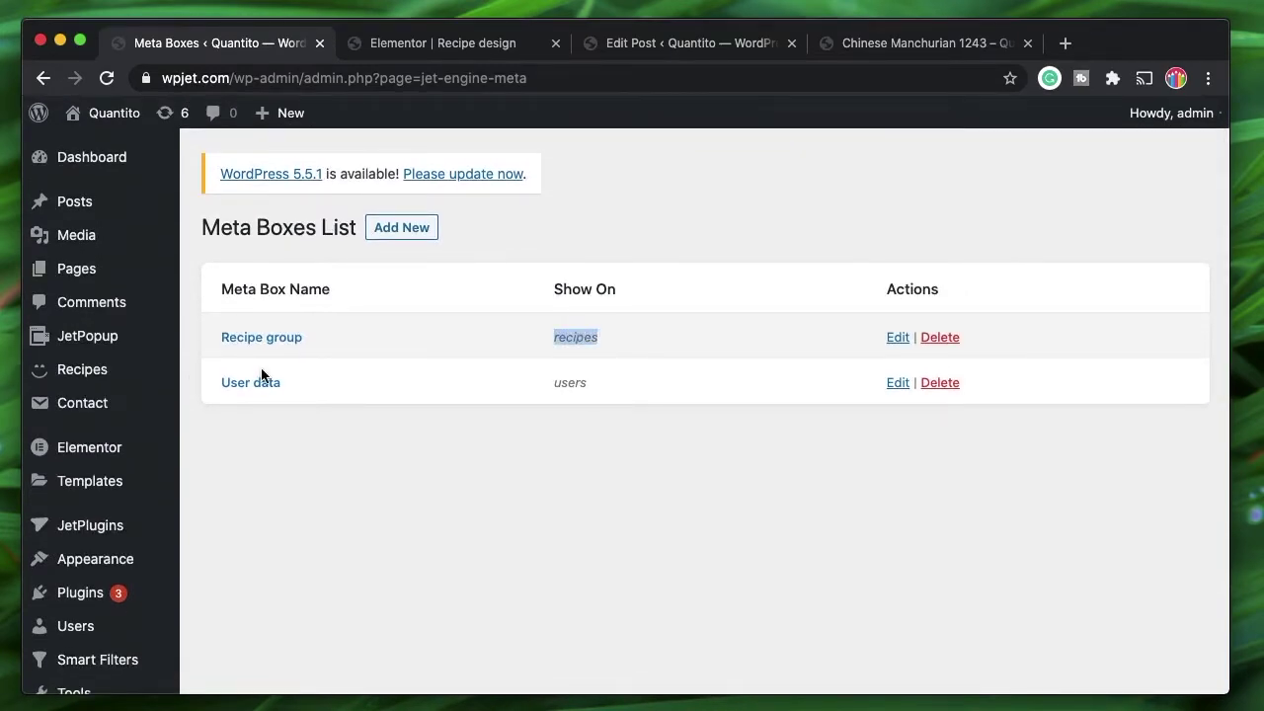
{"action": "left_click", "coordinate": [895, 337]}
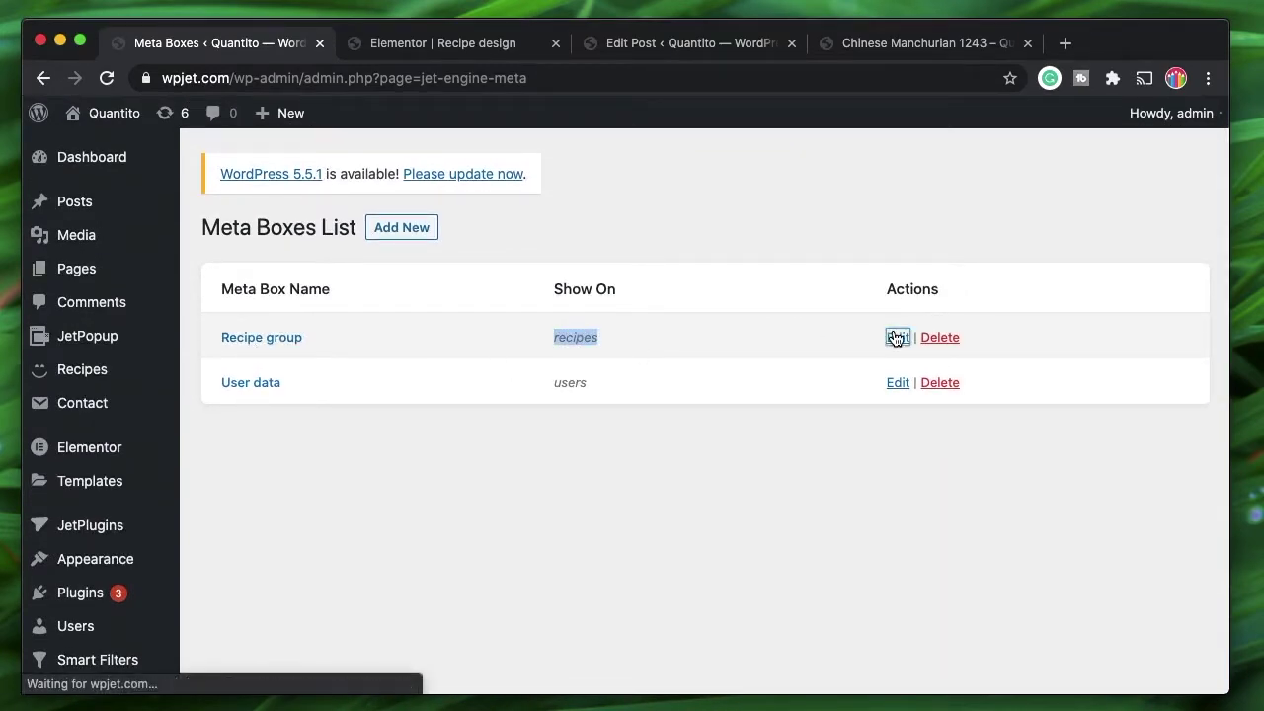
Step: Examine the Recipe group meta box's general settings and its list of meta fields
{"action": "scroll", "coordinate": [582, 451], "scroll_direction": "down", "scroll_amount": 10}
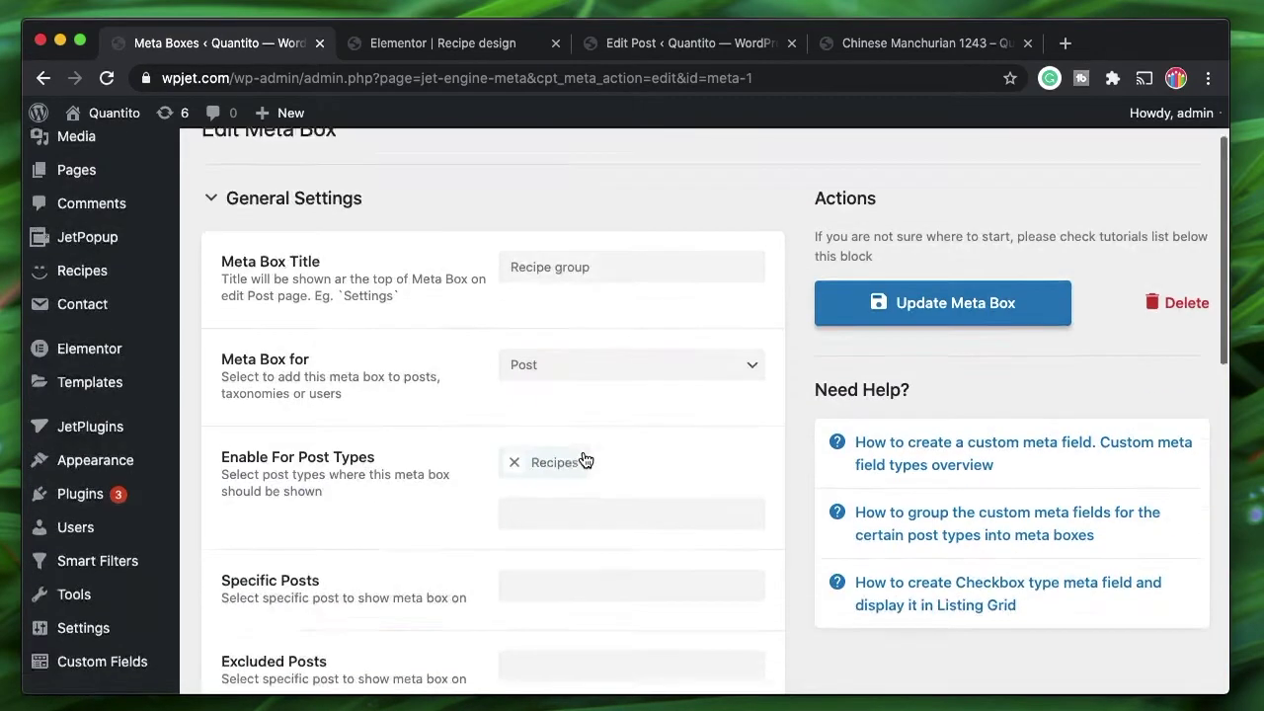
{"action": "scroll", "coordinate": [582, 457], "scroll_direction": "down", "scroll_amount": 2}
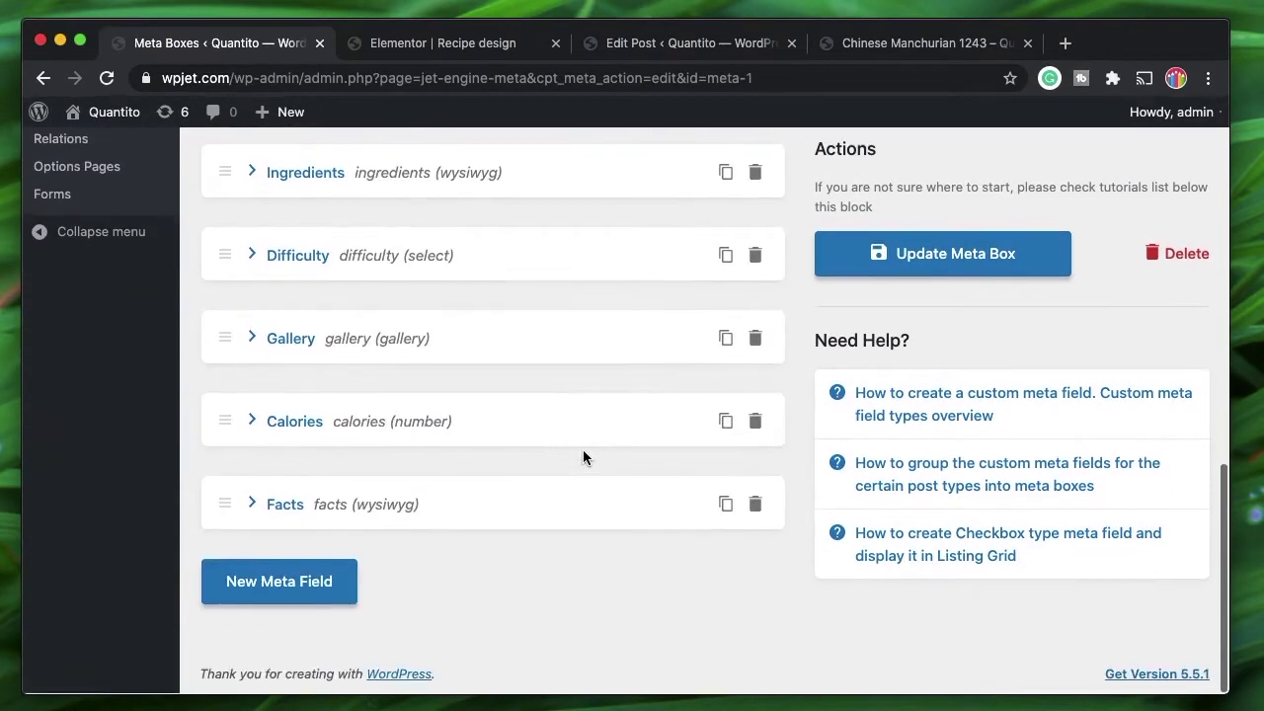
{"action": "scroll", "coordinate": [483, 298], "scroll_direction": "up", "scroll_amount": 2}
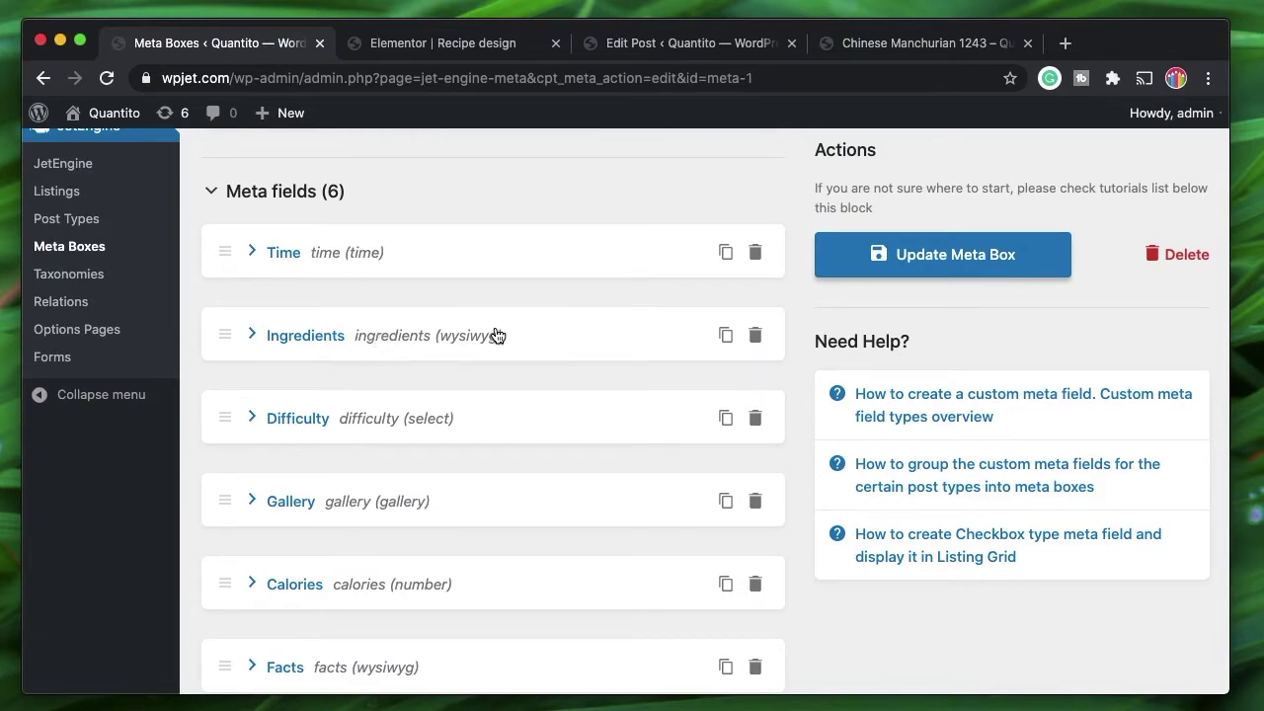
{"action": "scroll", "coordinate": [407, 421], "scroll_direction": "down", "scroll_amount": 3}
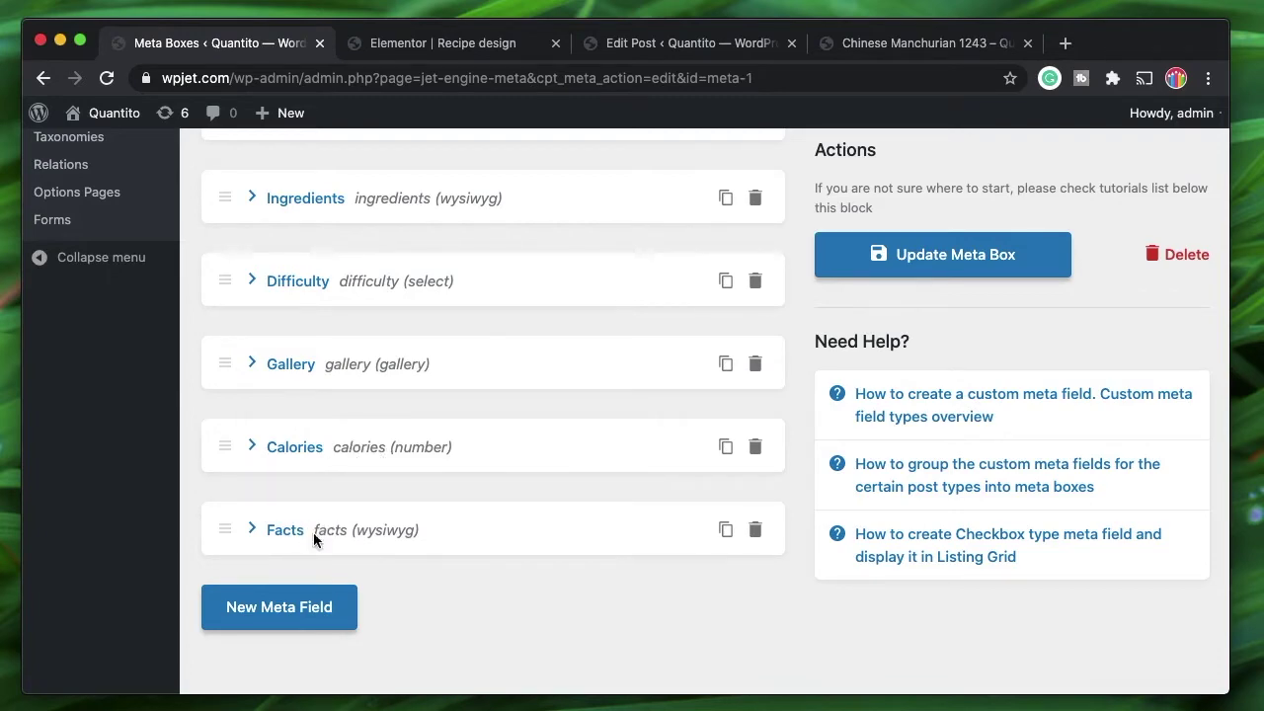
{"action": "scroll", "coordinate": [532, 343], "scroll_direction": "up", "scroll_amount": 15}
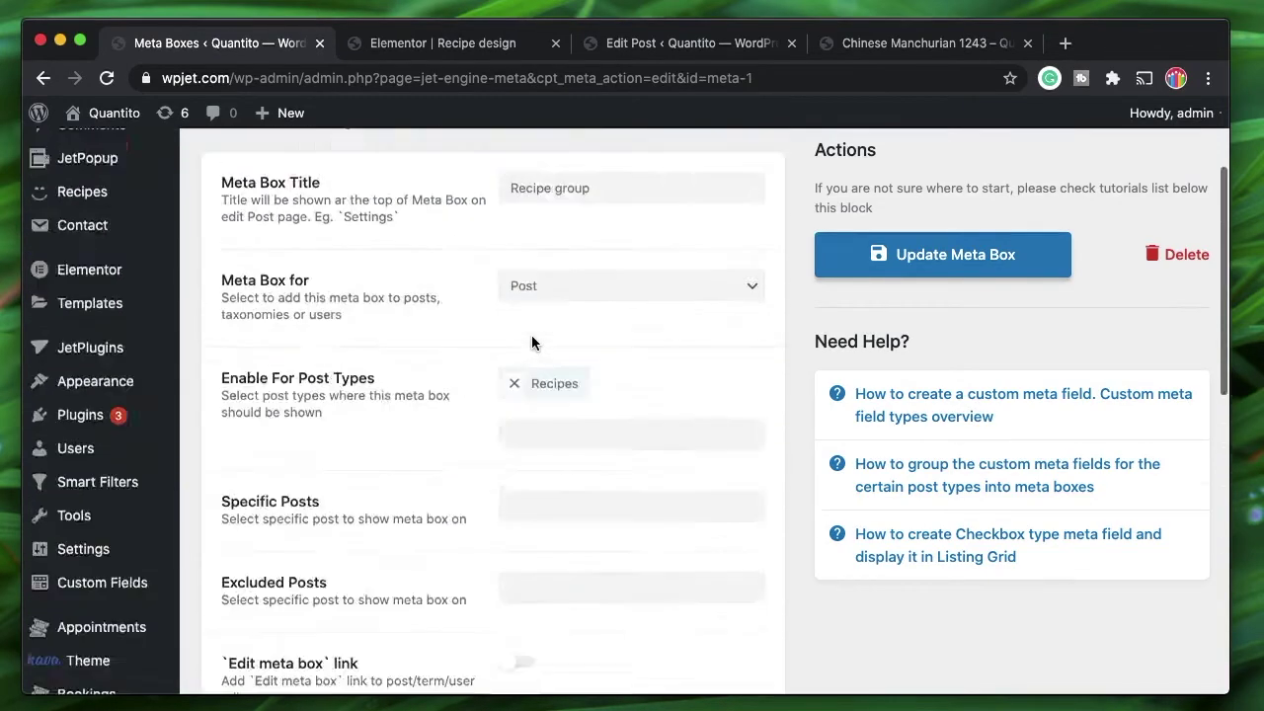
Step: Switch to the Chinese Manchurian 1243 recipe's edit page and review its title and custom field values
{"action": "left_click", "coordinate": [468, 46]}
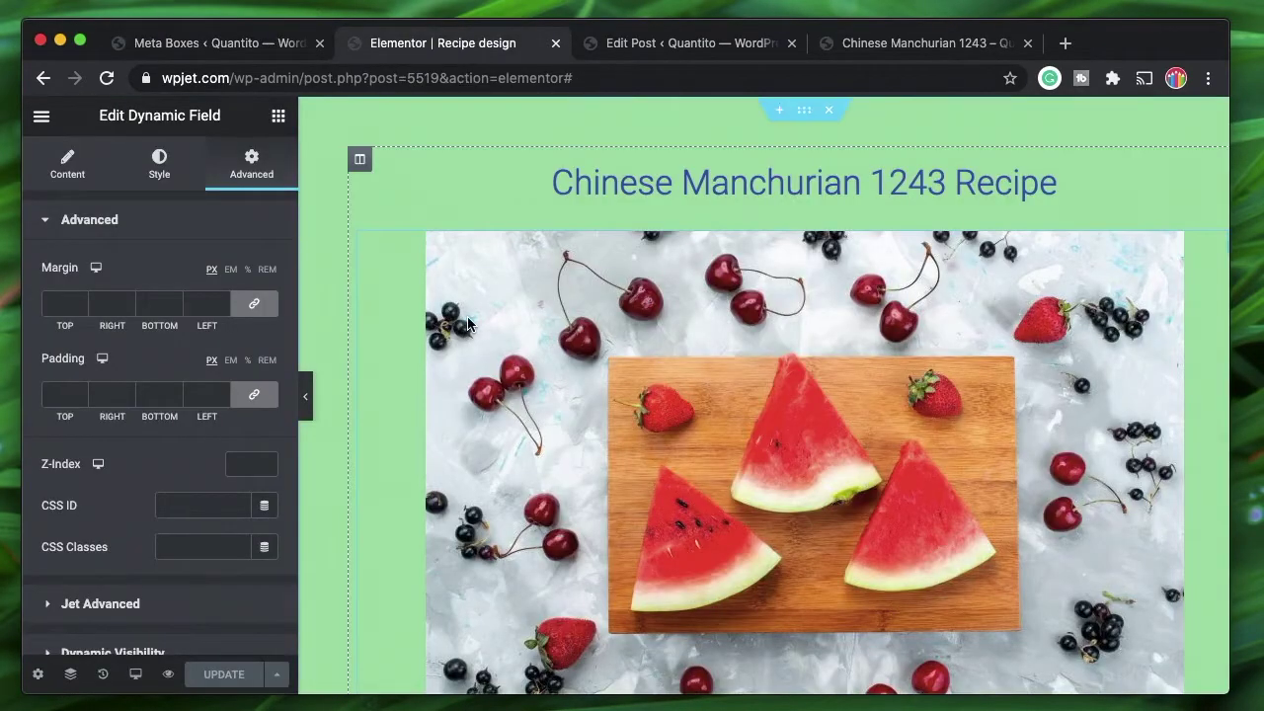
{"action": "left_click", "coordinate": [643, 45]}
{"action": "scroll", "coordinate": [491, 397], "scroll_direction": "up", "scroll_amount": 10}
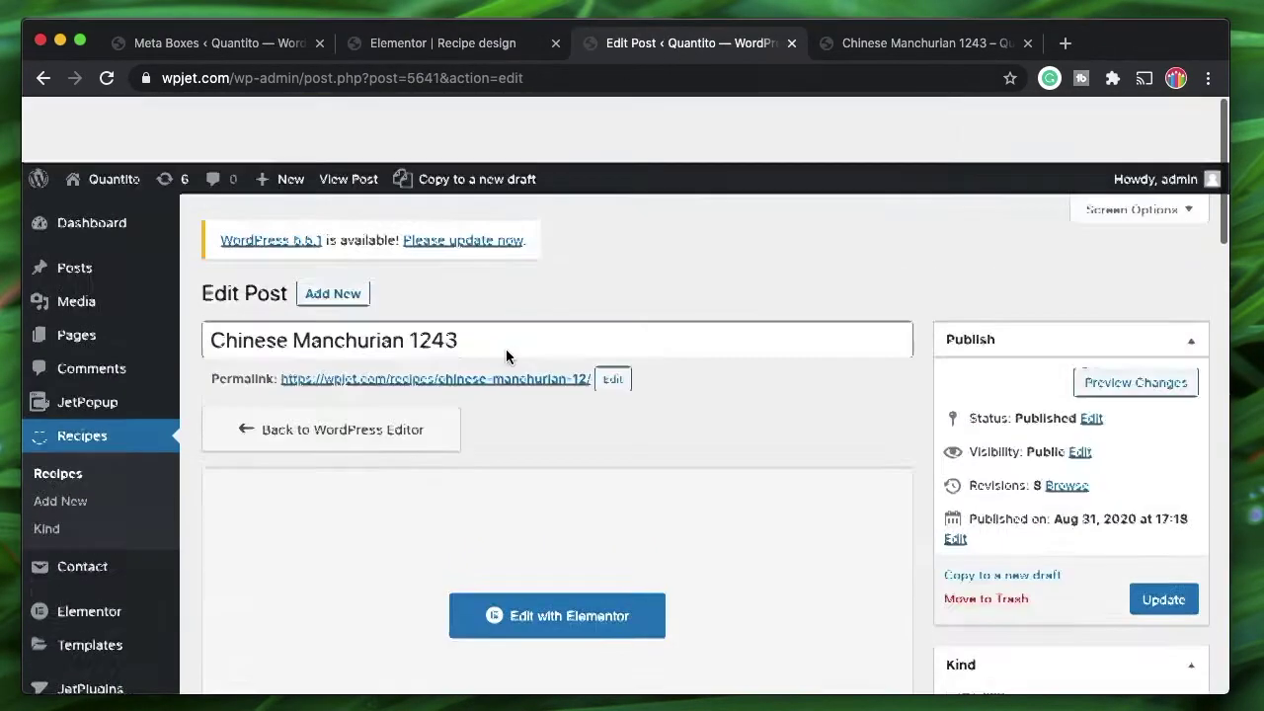
{"action": "left_click", "coordinate": [459, 275]}
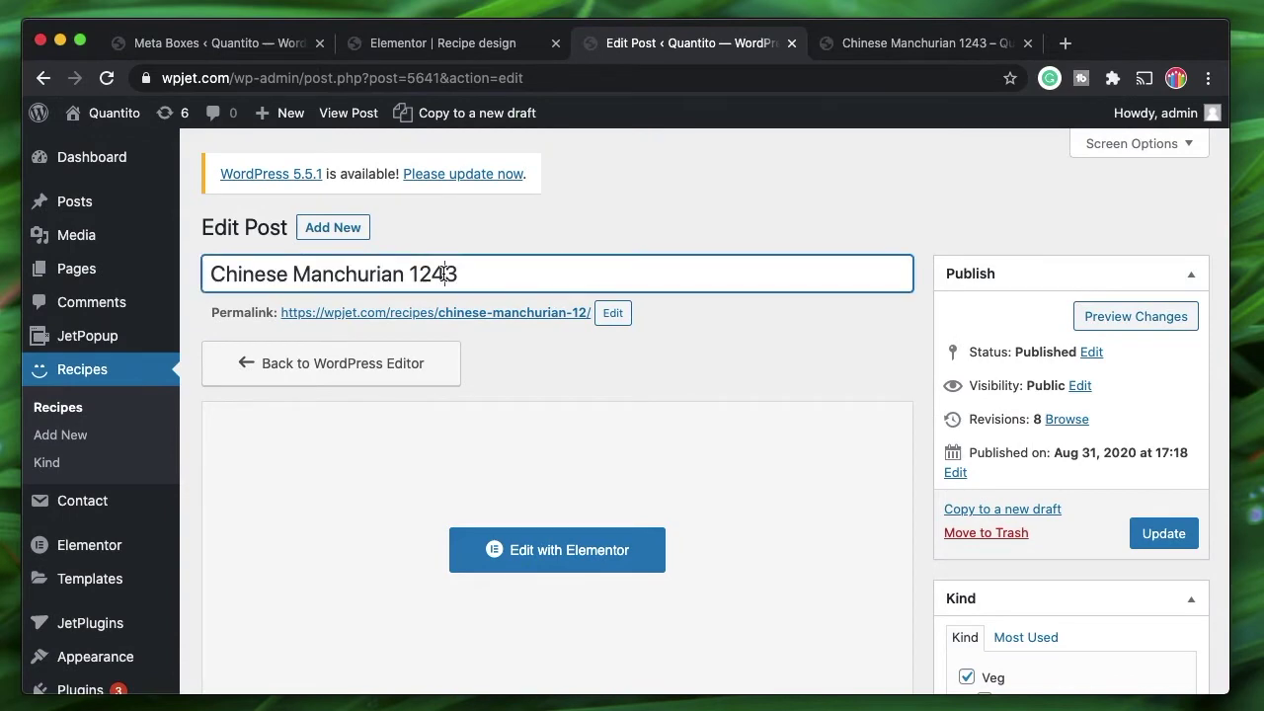
{"action": "double_click", "coordinate": [457, 274]}
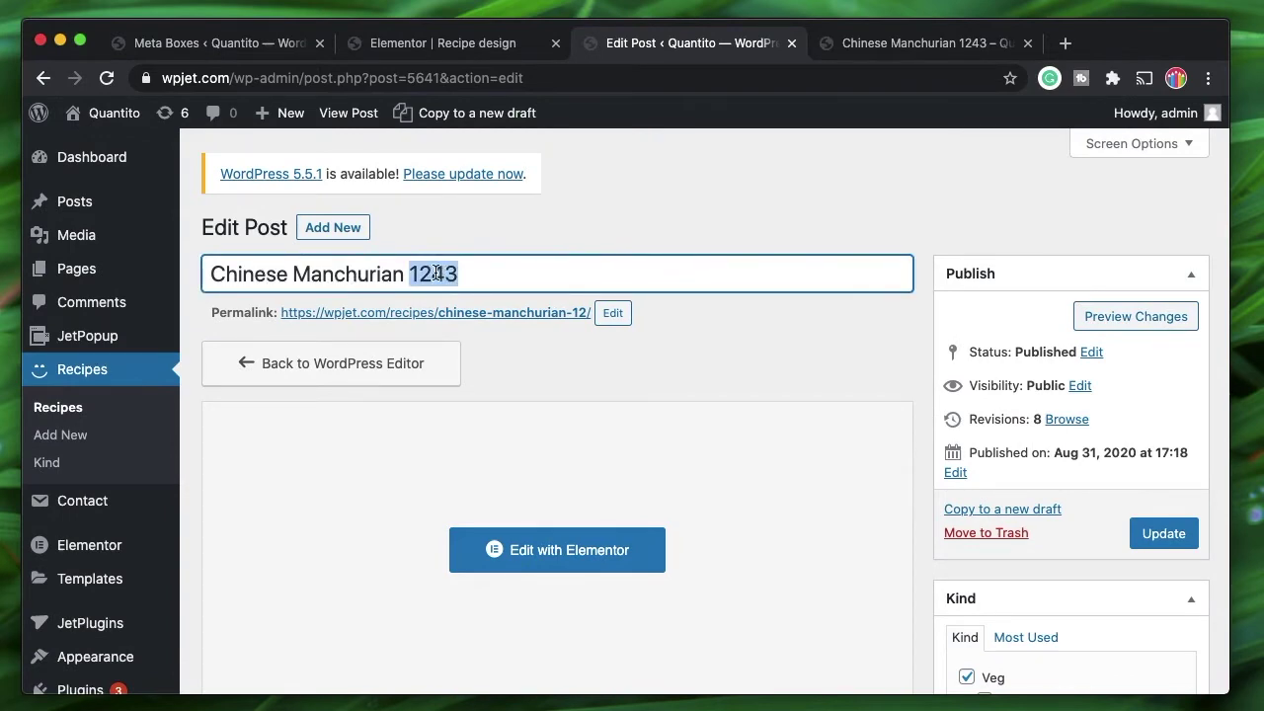
{"action": "scroll", "coordinate": [434, 272], "scroll_direction": "down", "scroll_amount": 15}
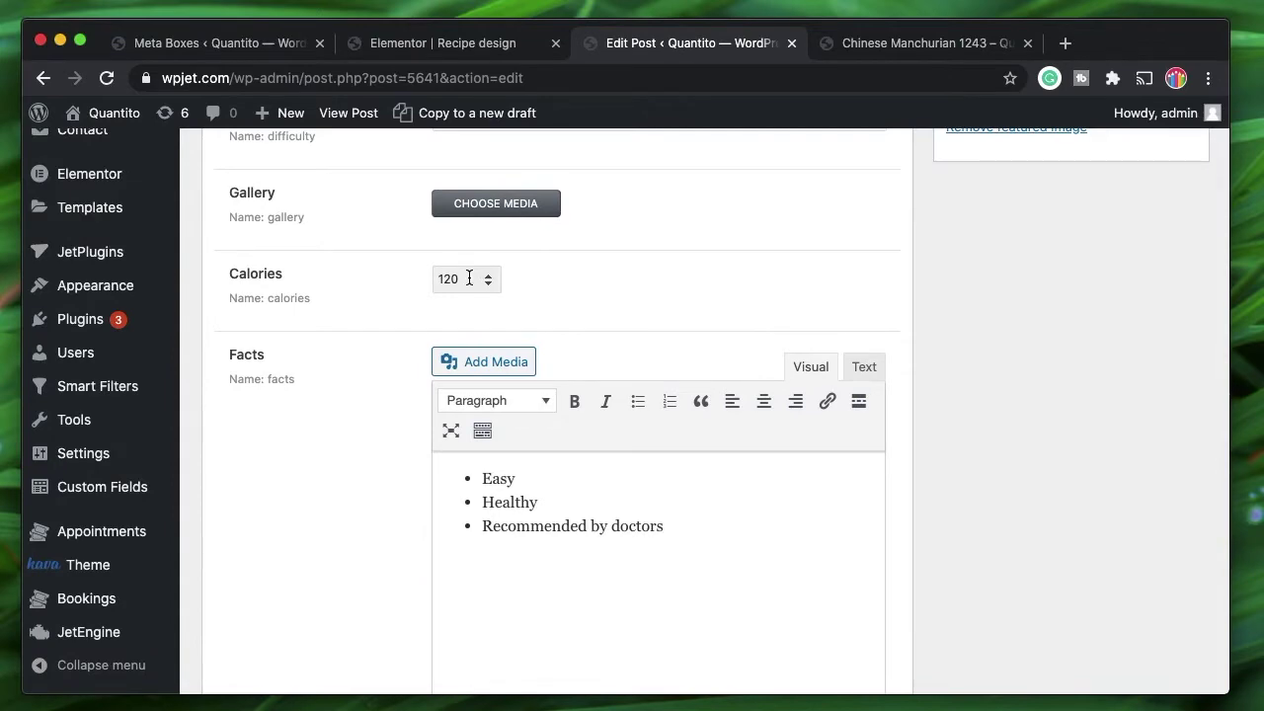
{"action": "scroll", "coordinate": [390, 362], "scroll_direction": "down", "scroll_amount": 1}
{"action": "scroll", "coordinate": [551, 437], "scroll_direction": "up", "scroll_amount": 4}
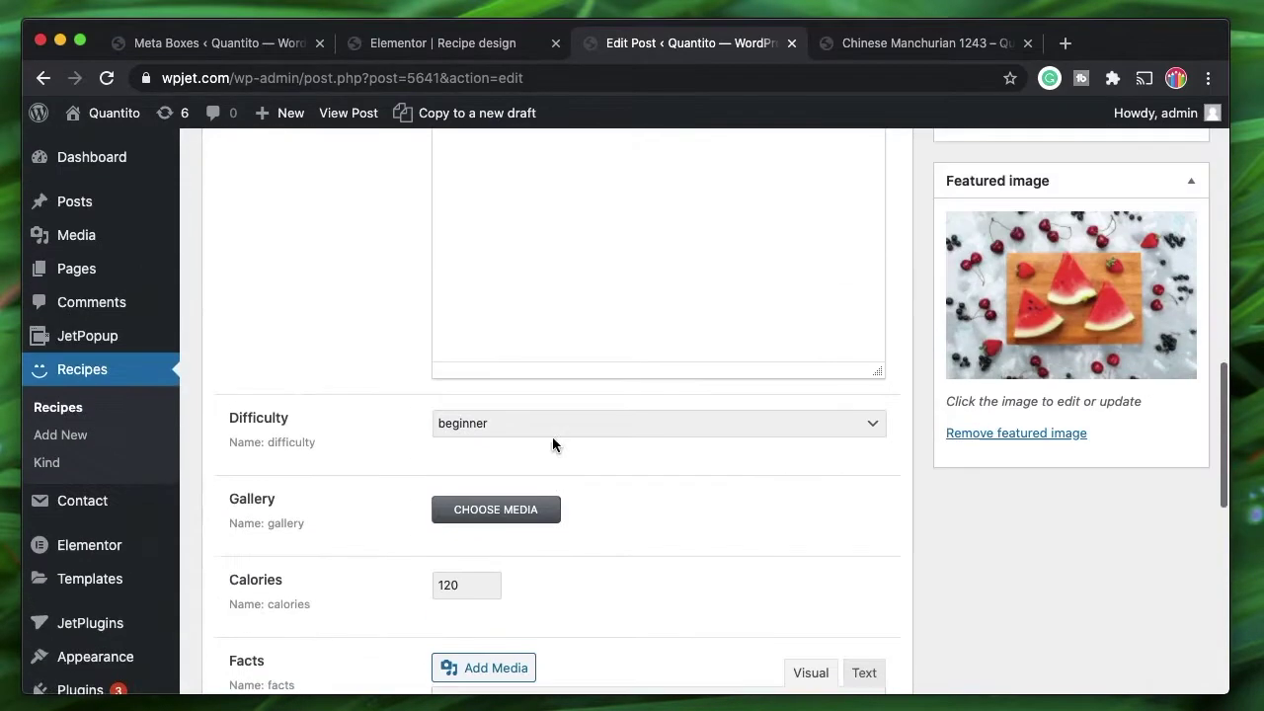
{"action": "scroll", "coordinate": [551, 367], "scroll_direction": "up", "scroll_amount": 15}
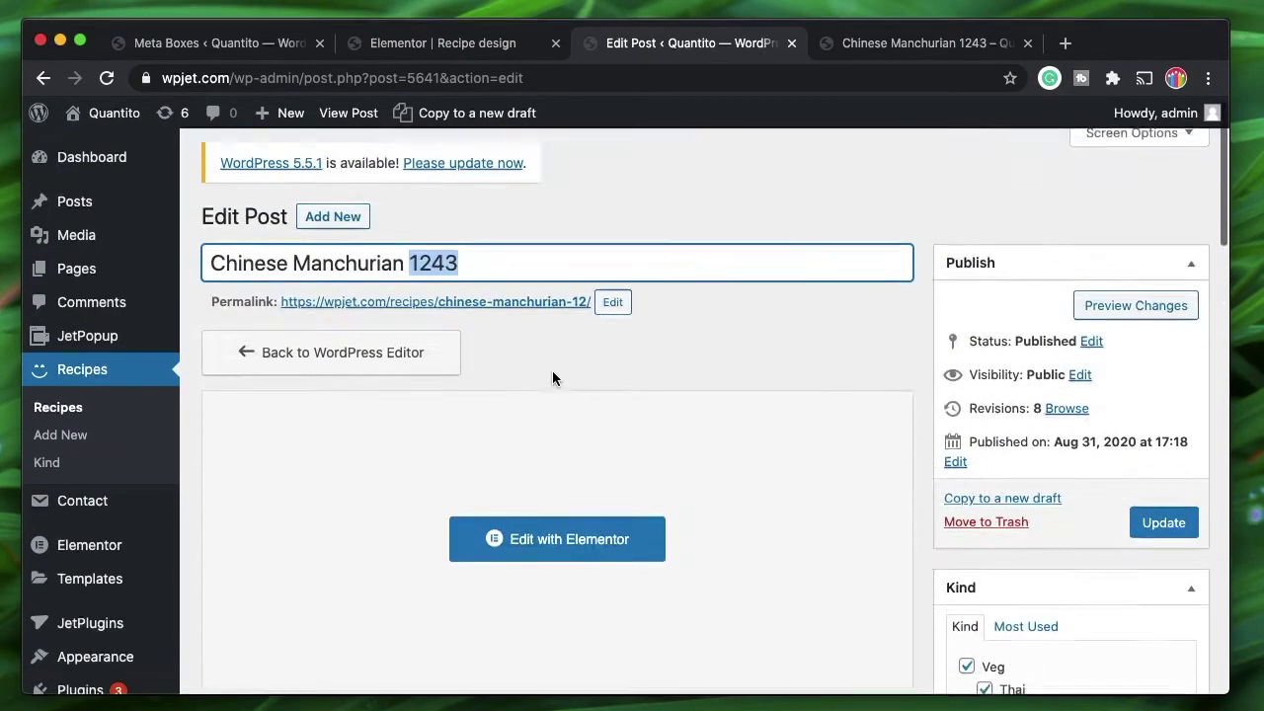
{"action": "left_click", "coordinate": [791, 163]}
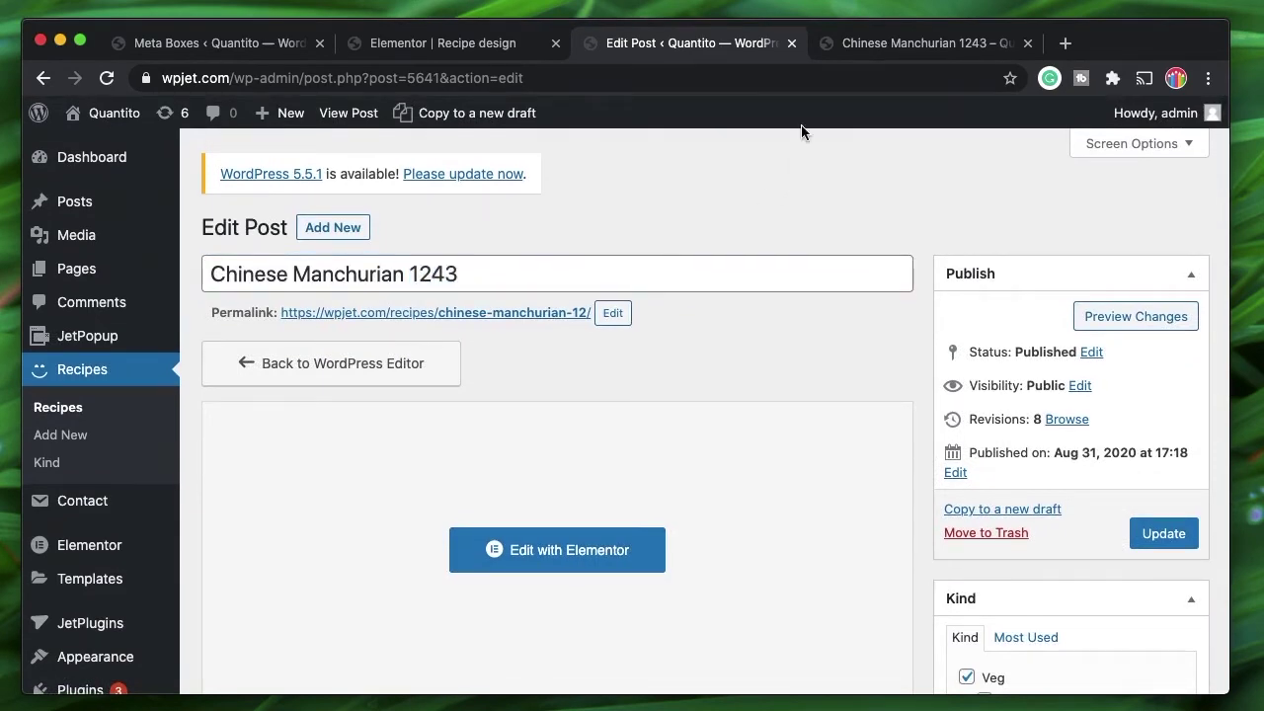
Step: View the published Chinese Manchurian 1243 recipe page and return to the Recipe group meta box settings
{"action": "left_click", "coordinate": [903, 50]}
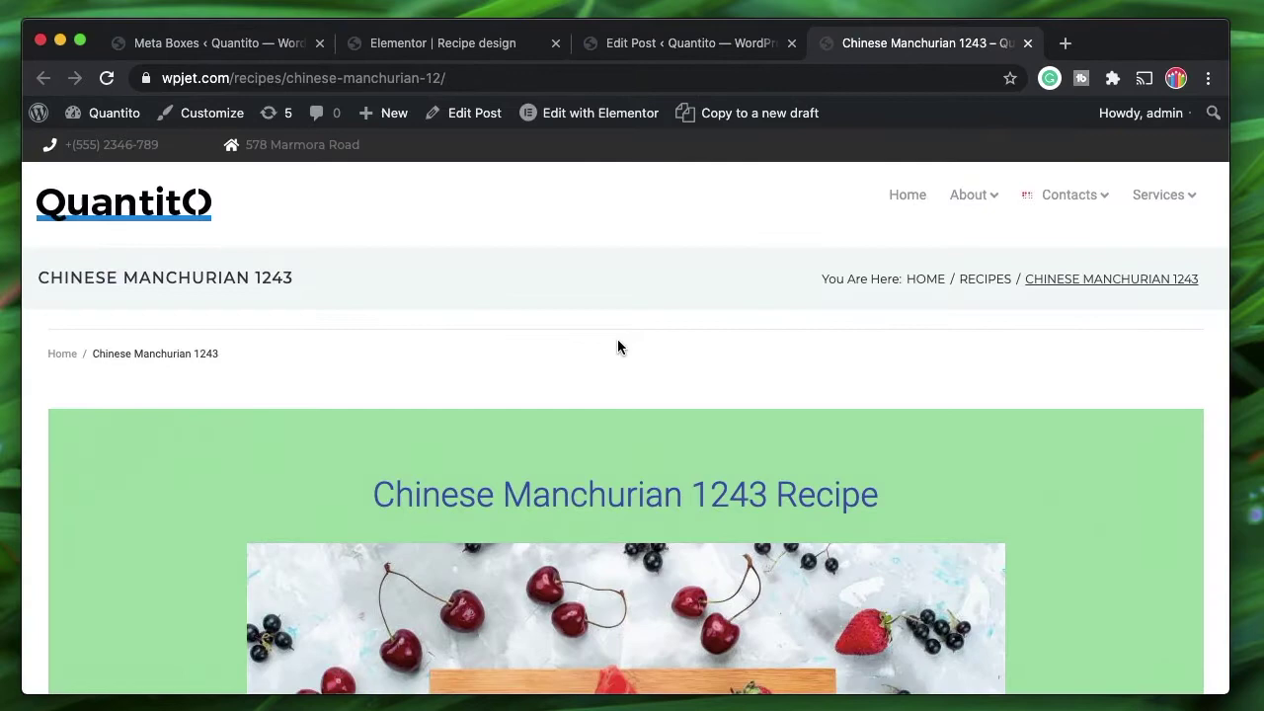
{"action": "left_click", "coordinate": [474, 47]}
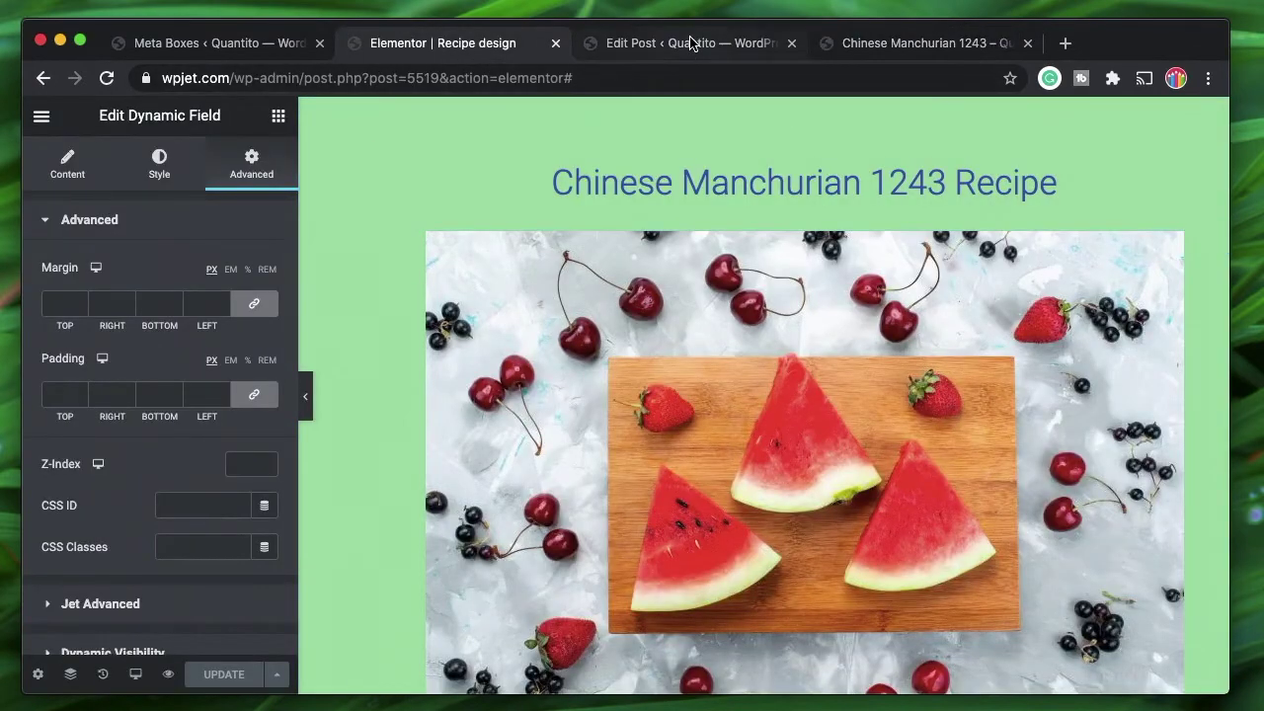
{"action": "left_click", "coordinate": [248, 51]}
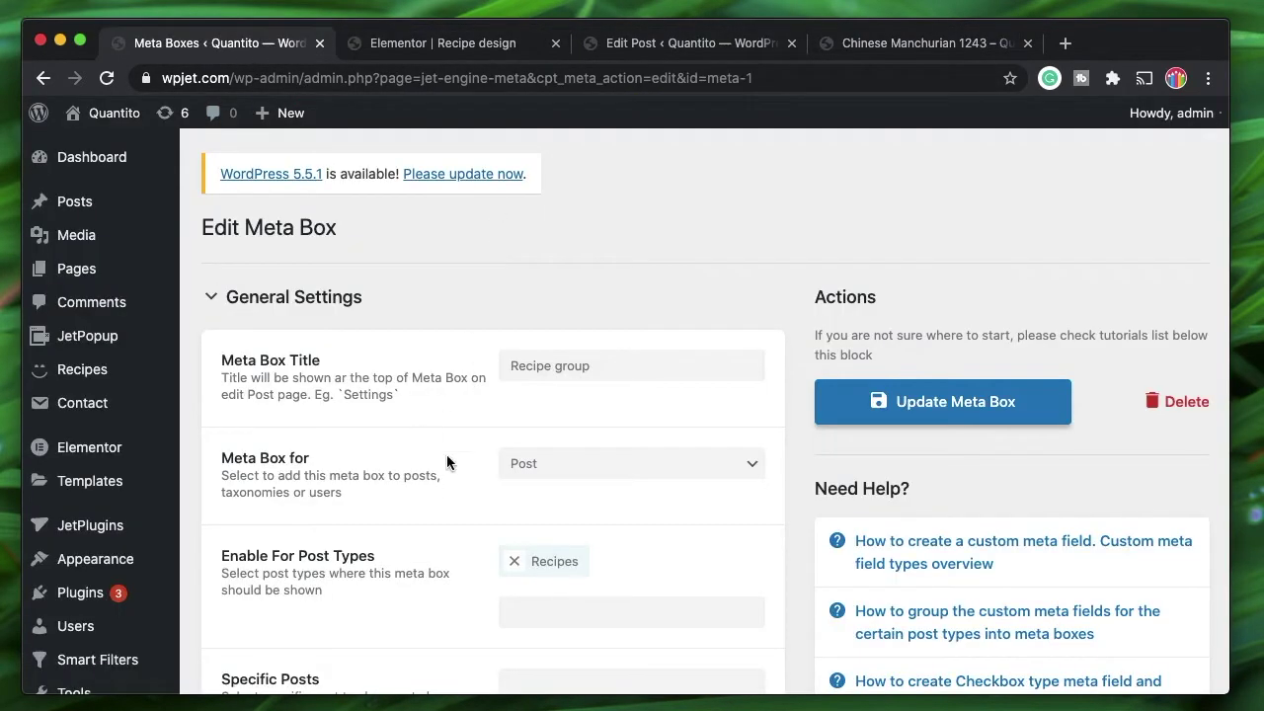
Step: Switch to the Recipe design template in Elementor and review its layout from the title down to the Ingredients field
{"action": "left_click", "coordinate": [457, 46]}
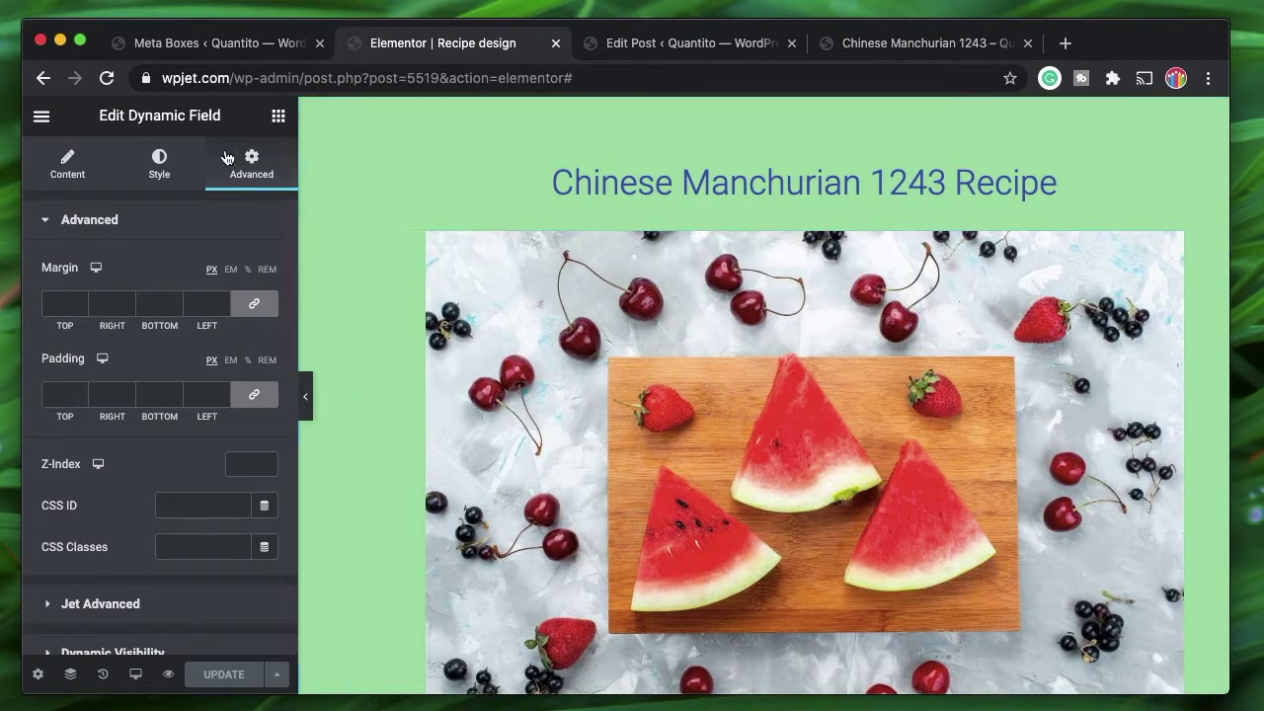
{"action": "scroll", "coordinate": [635, 364], "scroll_direction": "down", "scroll_amount": 5}
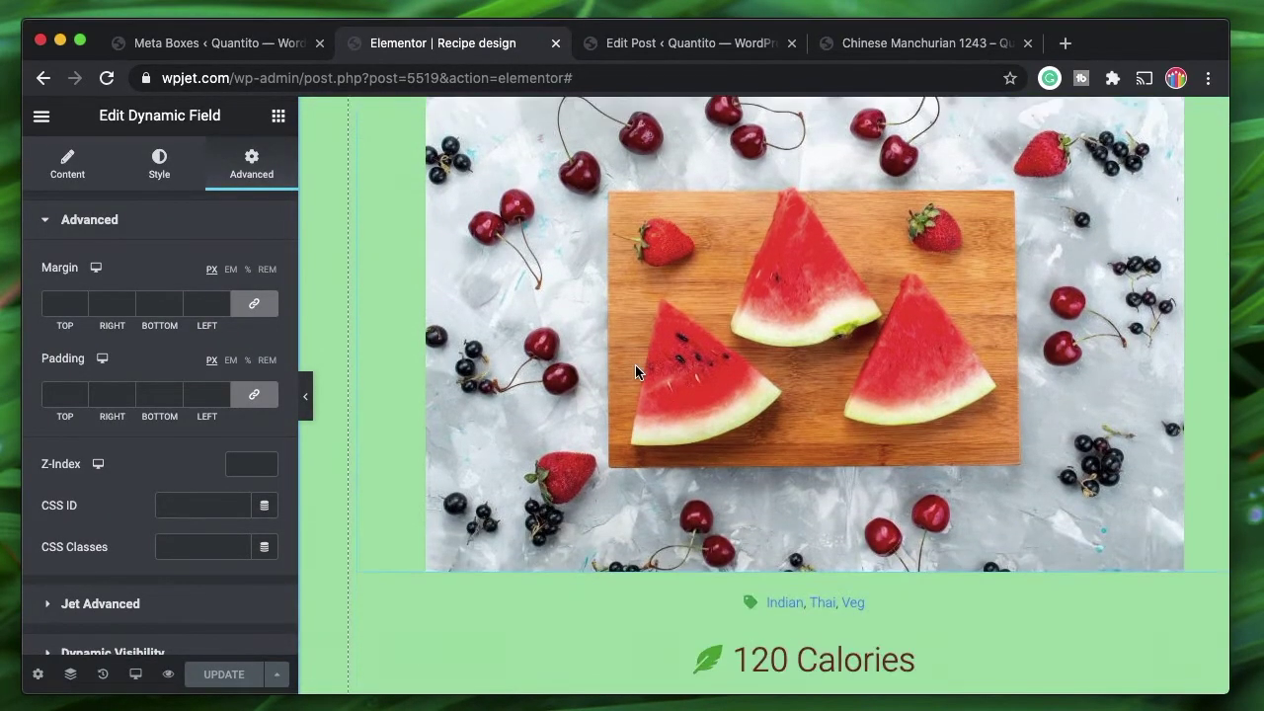
{"action": "scroll", "coordinate": [635, 371], "scroll_direction": "down", "scroll_amount": 1}
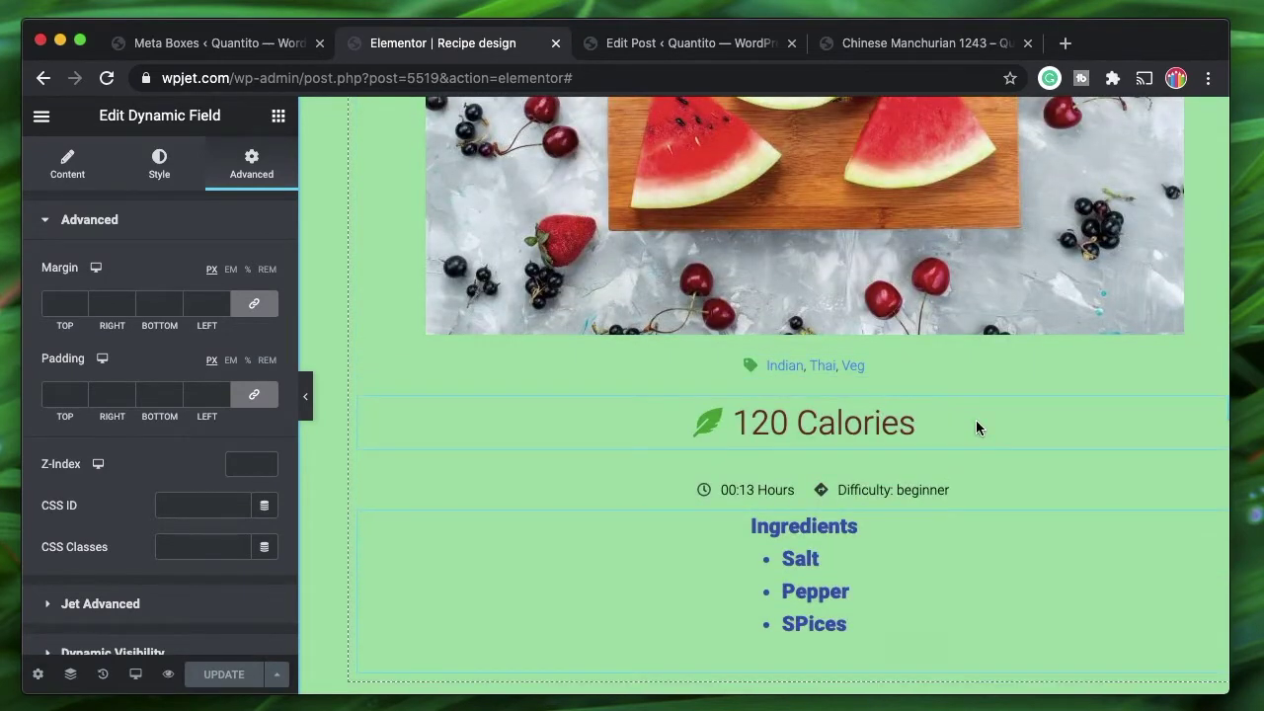
{"action": "scroll", "coordinate": [872, 441], "scroll_direction": "down", "scroll_amount": 3}
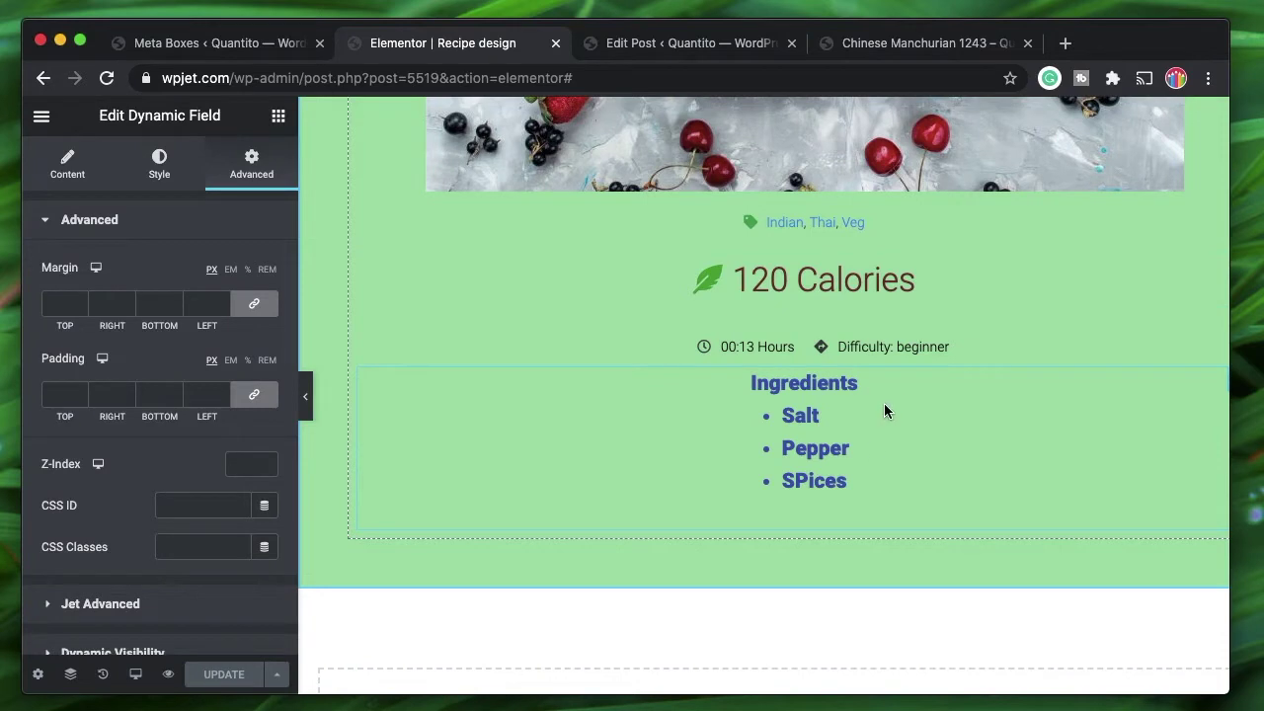
Step: Enable Dynamic Visibility in the advanced settings of the Ingredients dynamic field
{"action": "scroll", "coordinate": [101, 521], "scroll_direction": "down", "scroll_amount": 1}
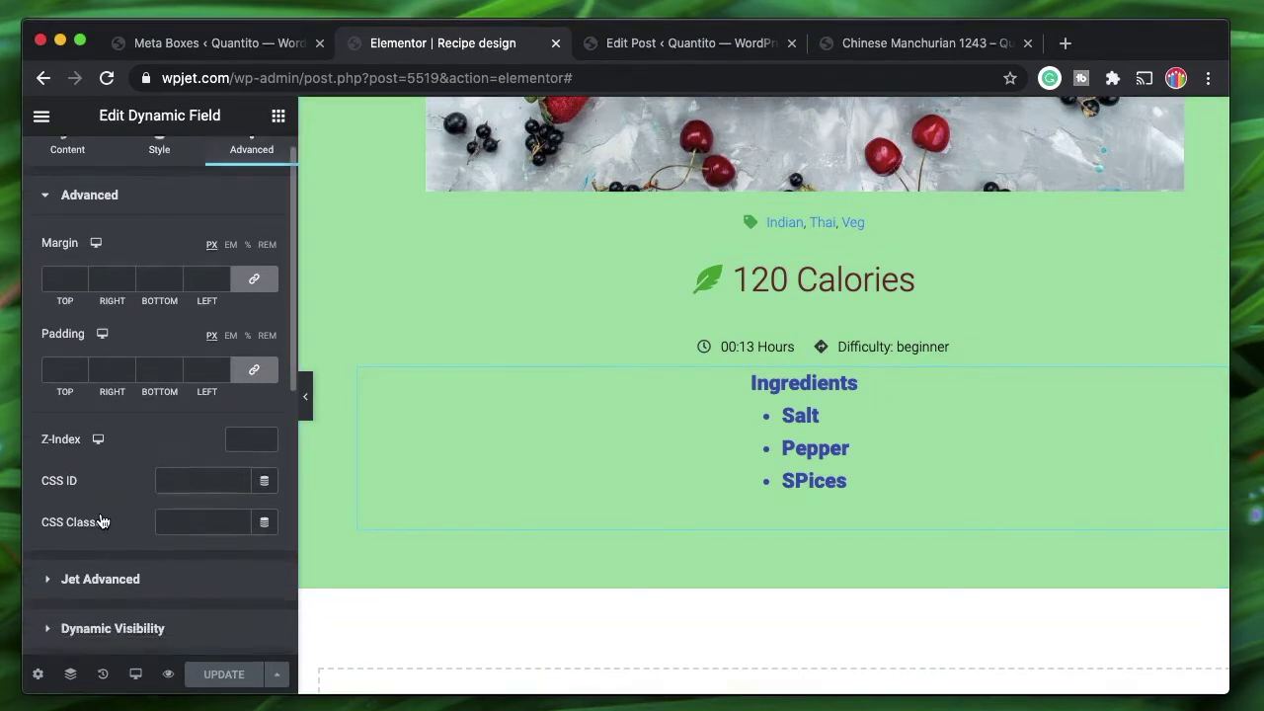
{"action": "scroll", "coordinate": [103, 514], "scroll_direction": "down", "scroll_amount": 3}
{"action": "left_click", "coordinate": [127, 423]}
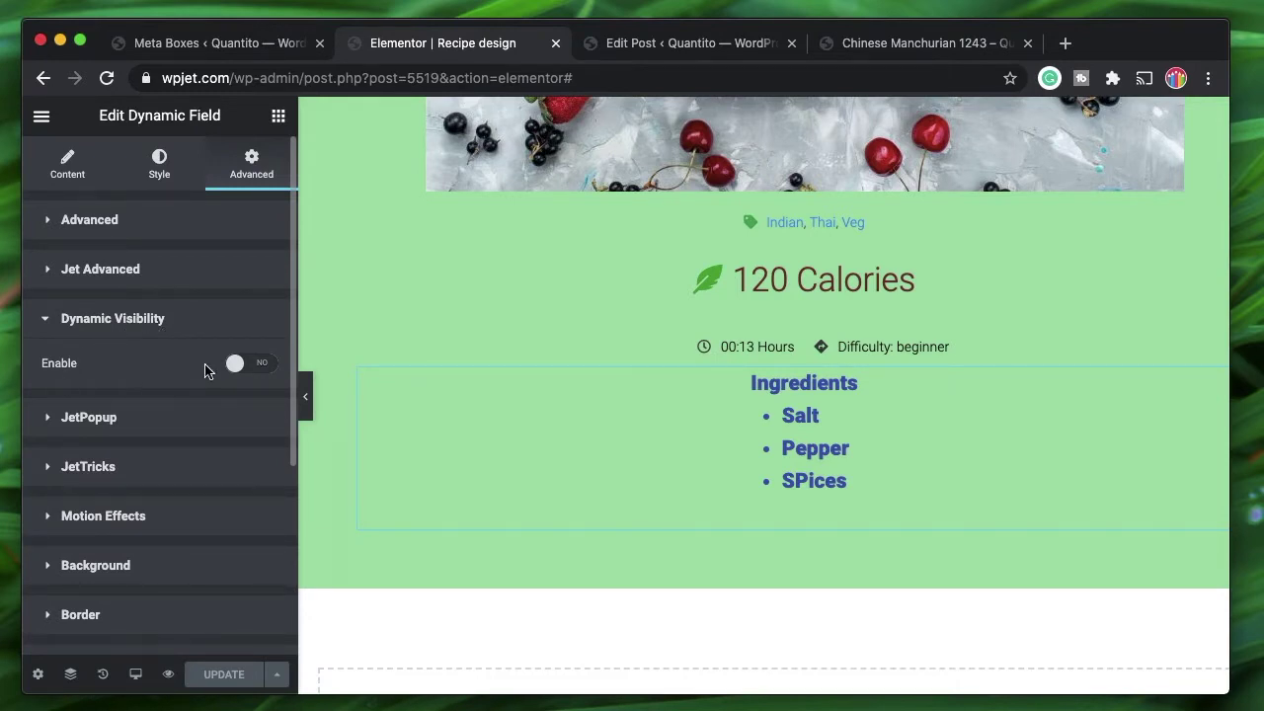
{"action": "left_click", "coordinate": [230, 368]}
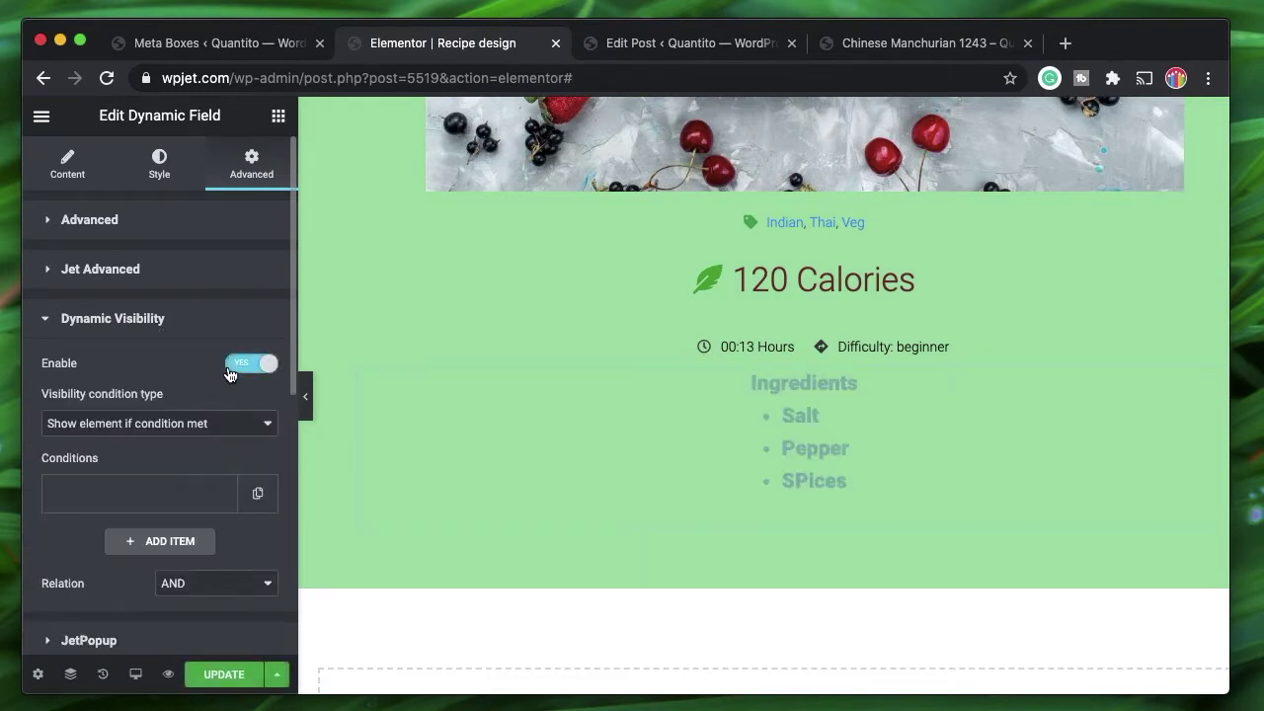
Step: Set the visibility condition type to Hide element if condition met and open the operator choices of the first condition
{"action": "left_click", "coordinate": [155, 425]}
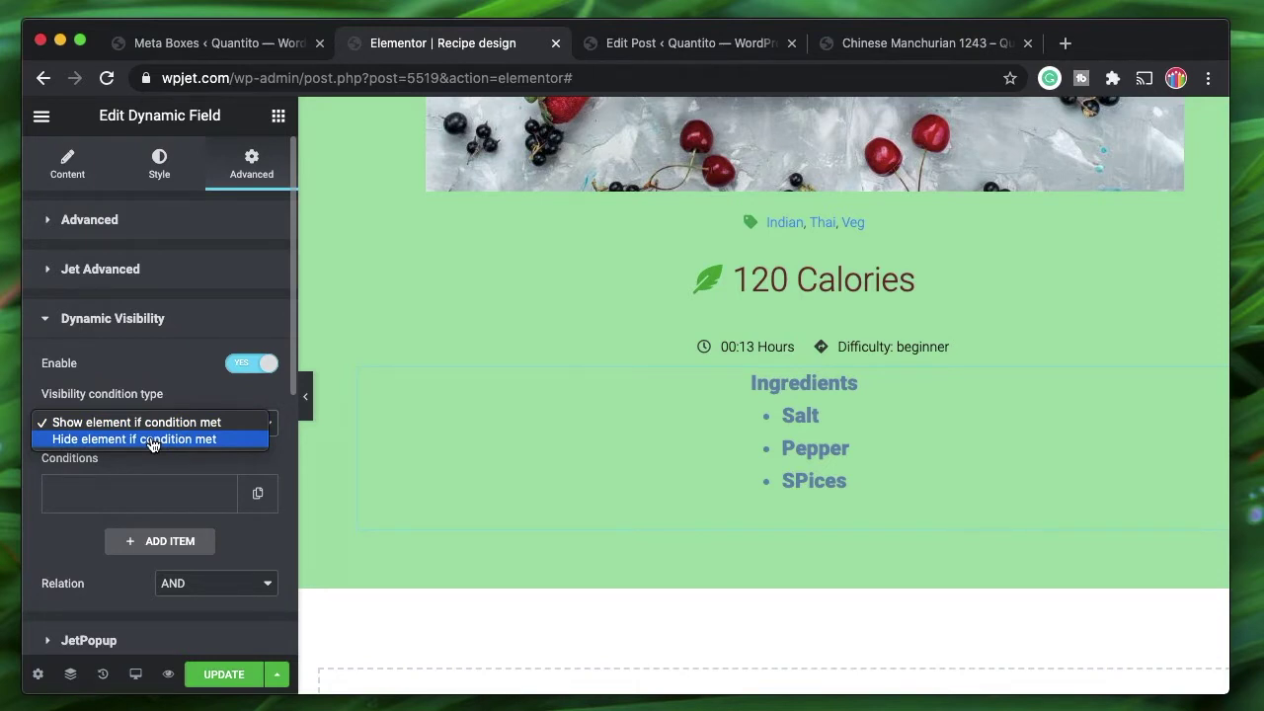
{"action": "left_click", "coordinate": [153, 440]}
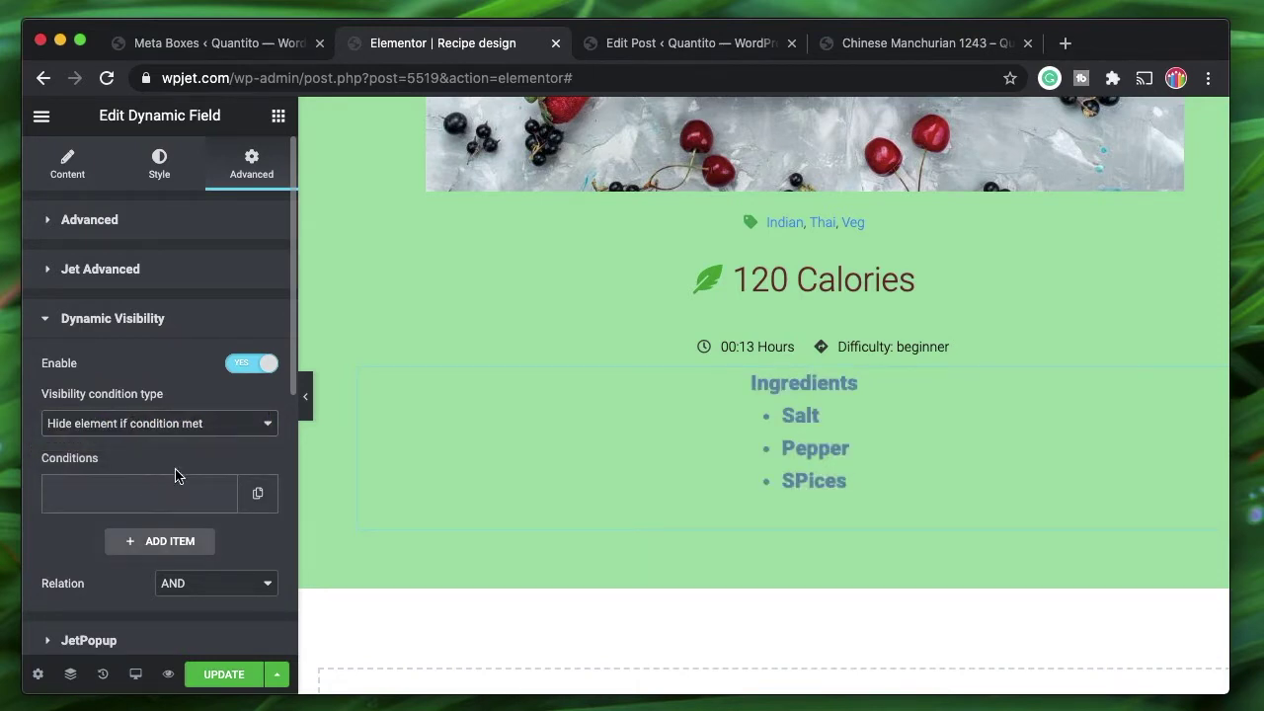
{"action": "left_click", "coordinate": [164, 425]}
{"action": "left_click", "coordinate": [108, 405]}
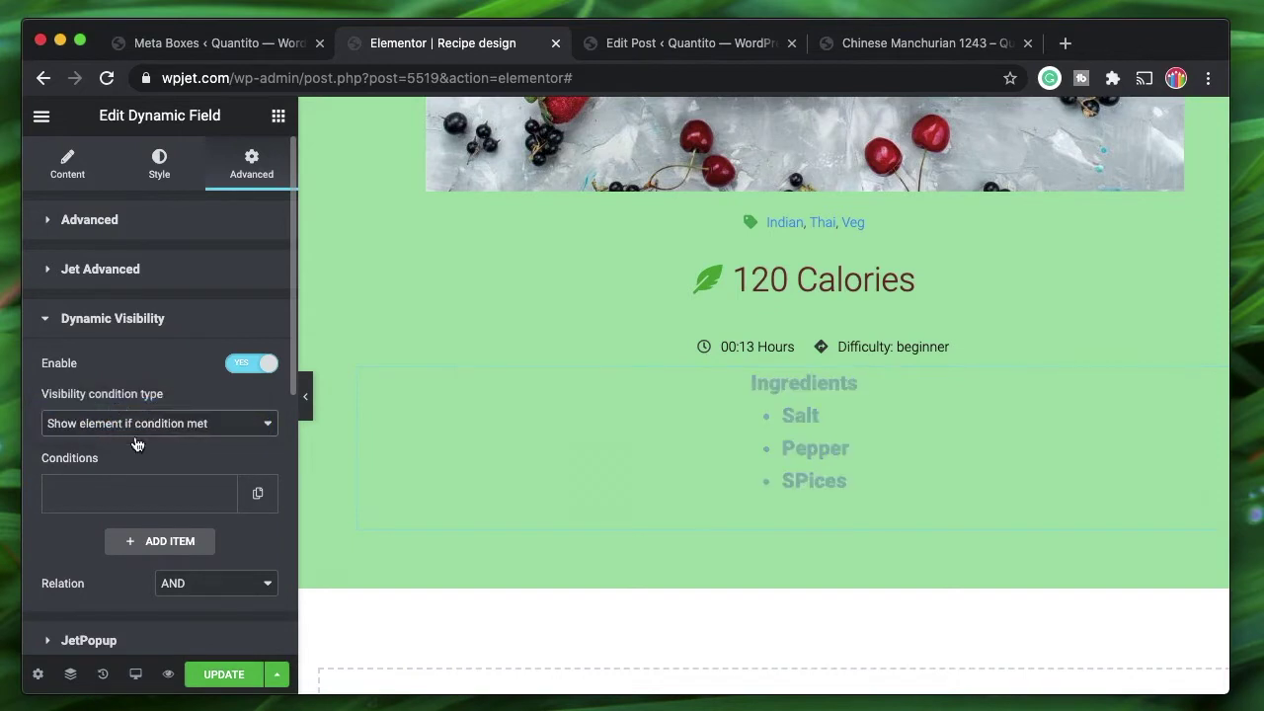
{"action": "left_click", "coordinate": [139, 425]}
{"action": "left_click", "coordinate": [177, 434]}
{"action": "left_click", "coordinate": [147, 496]}
{"action": "scroll", "coordinate": [143, 494], "scroll_direction": "down", "scroll_amount": 2}
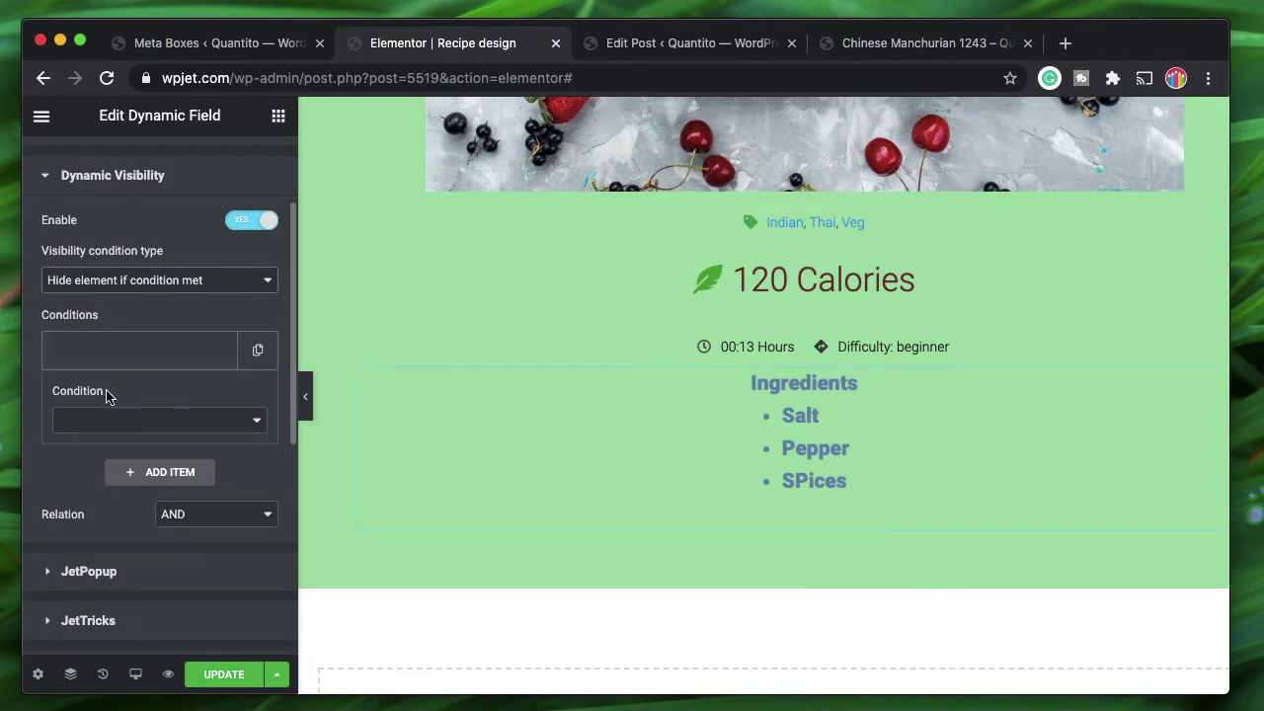
{"action": "left_click", "coordinate": [163, 419]}
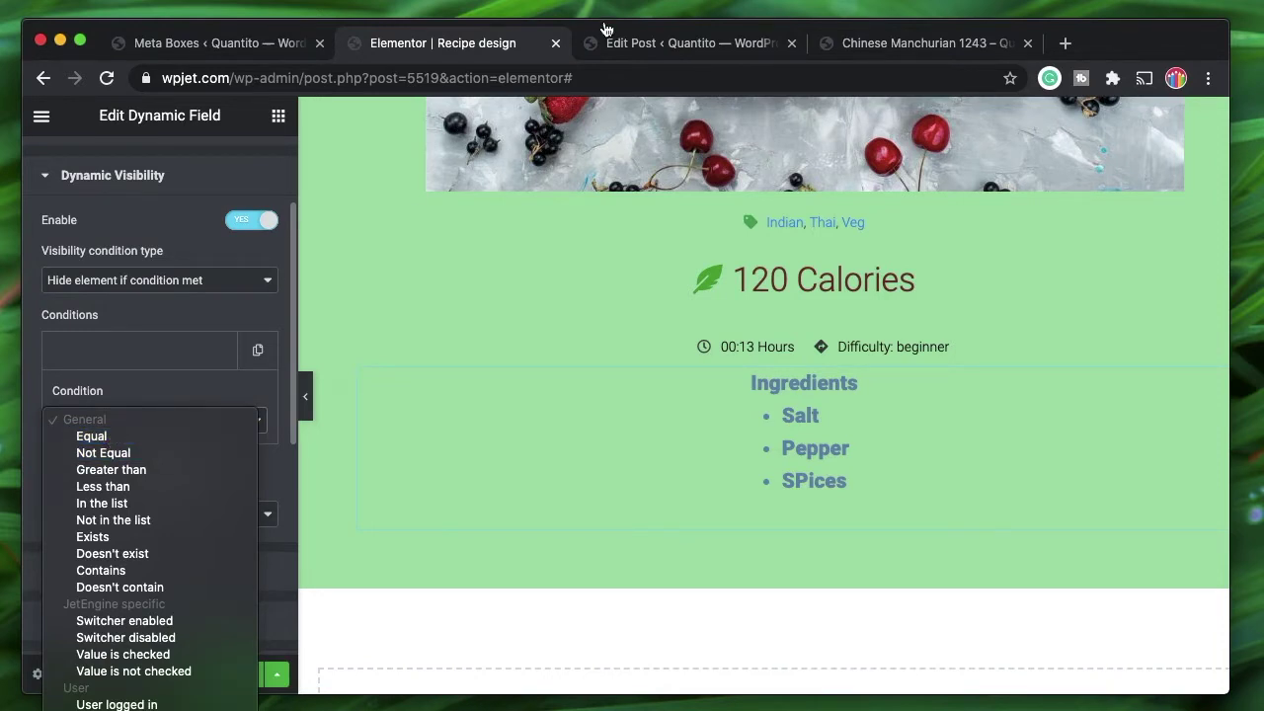
Step: Examine the Difficulty field's select options in the Recipe group meta box and return to the Recipe design template
{"action": "left_click", "coordinate": [213, 48]}
{"action": "left_click", "coordinate": [214, 43]}
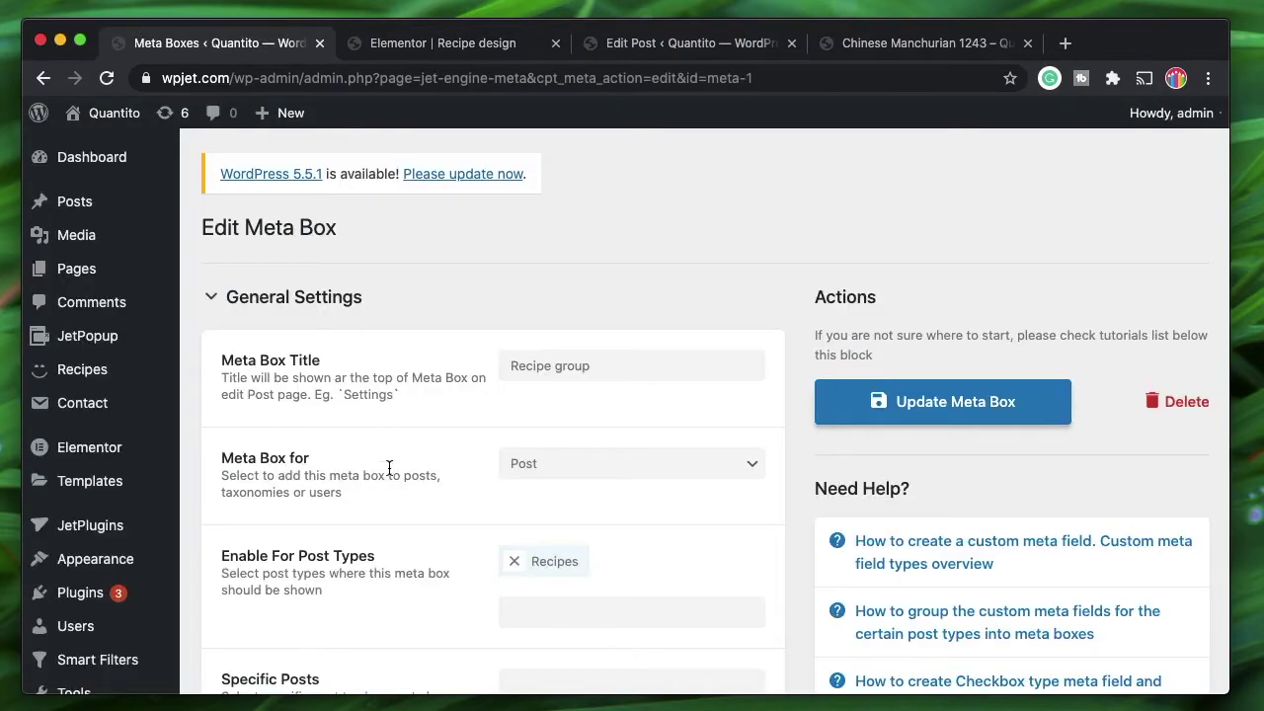
{"action": "scroll", "coordinate": [386, 468], "scroll_direction": "down", "scroll_amount": 8}
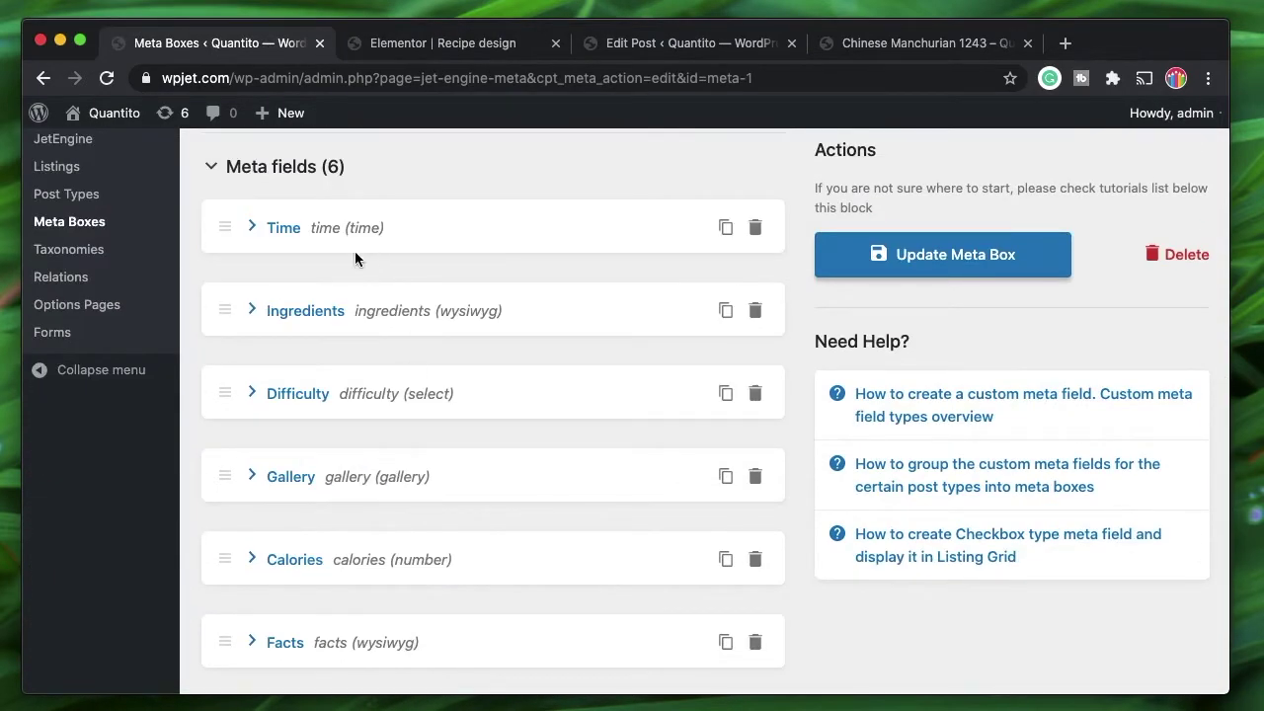
{"action": "scroll", "coordinate": [377, 393], "scroll_direction": "down", "scroll_amount": 2}
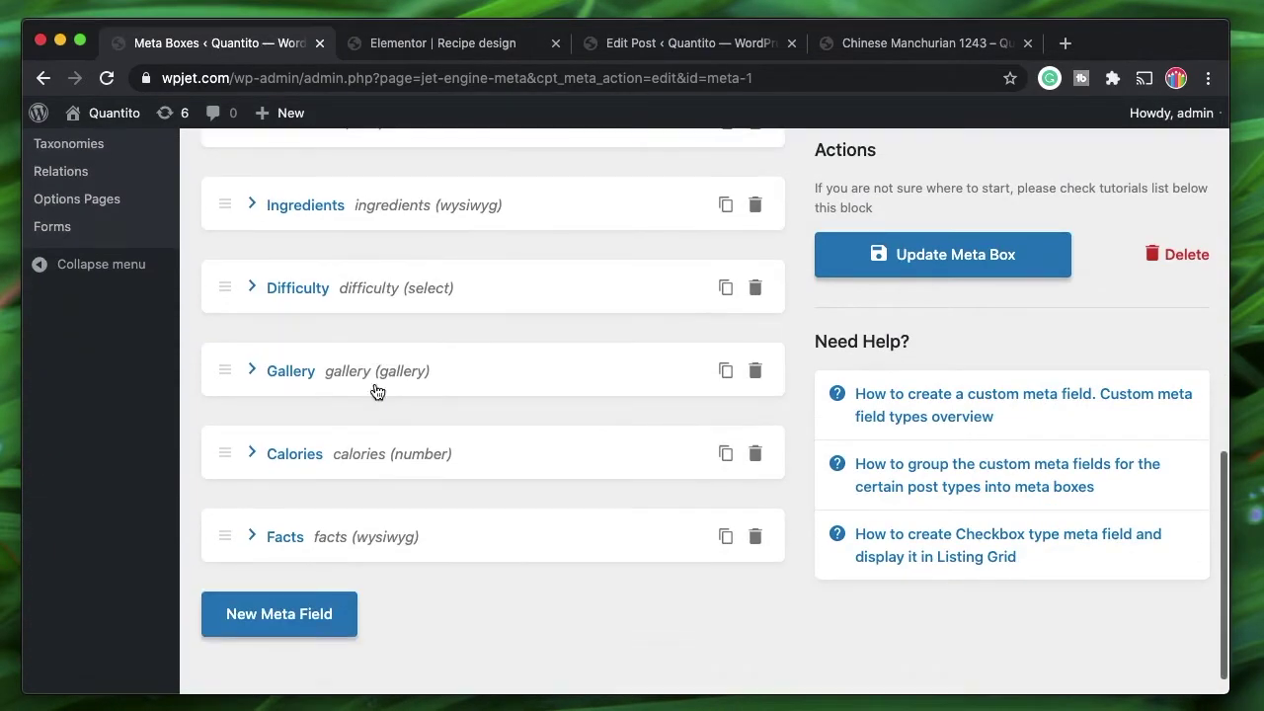
{"action": "left_click", "coordinate": [393, 292]}
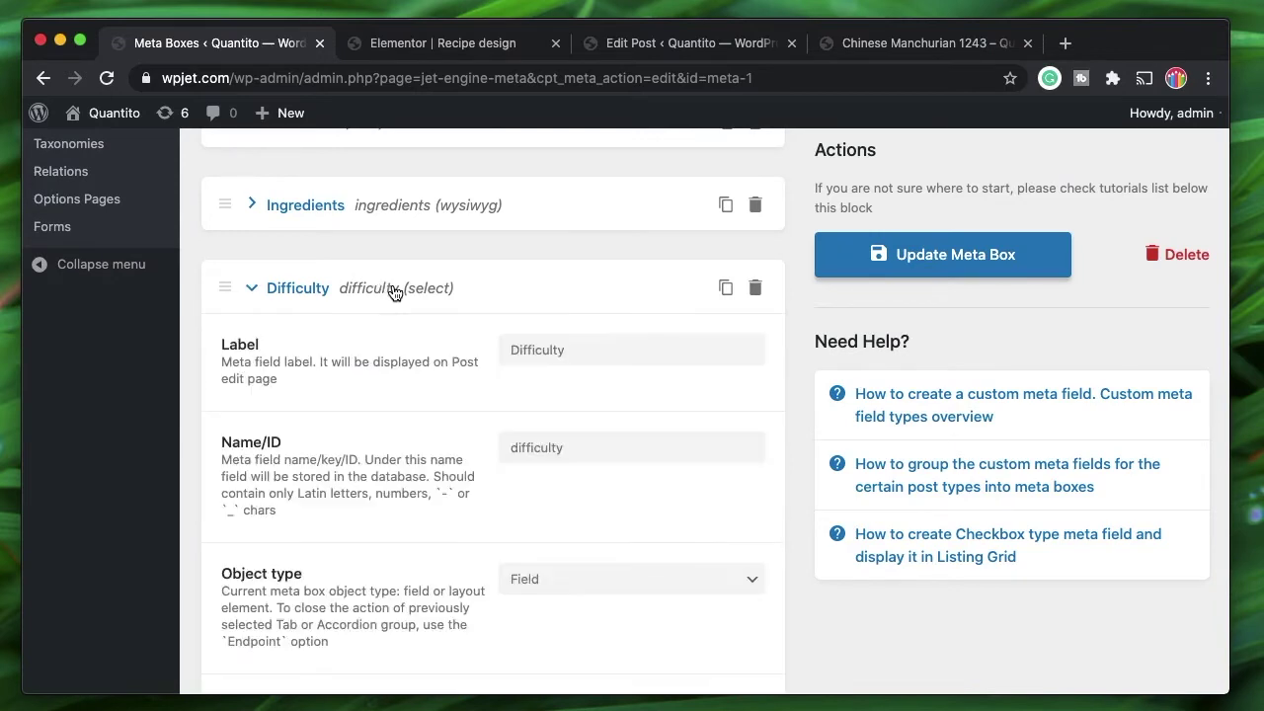
{"action": "scroll", "coordinate": [372, 507], "scroll_direction": "down", "scroll_amount": 8}
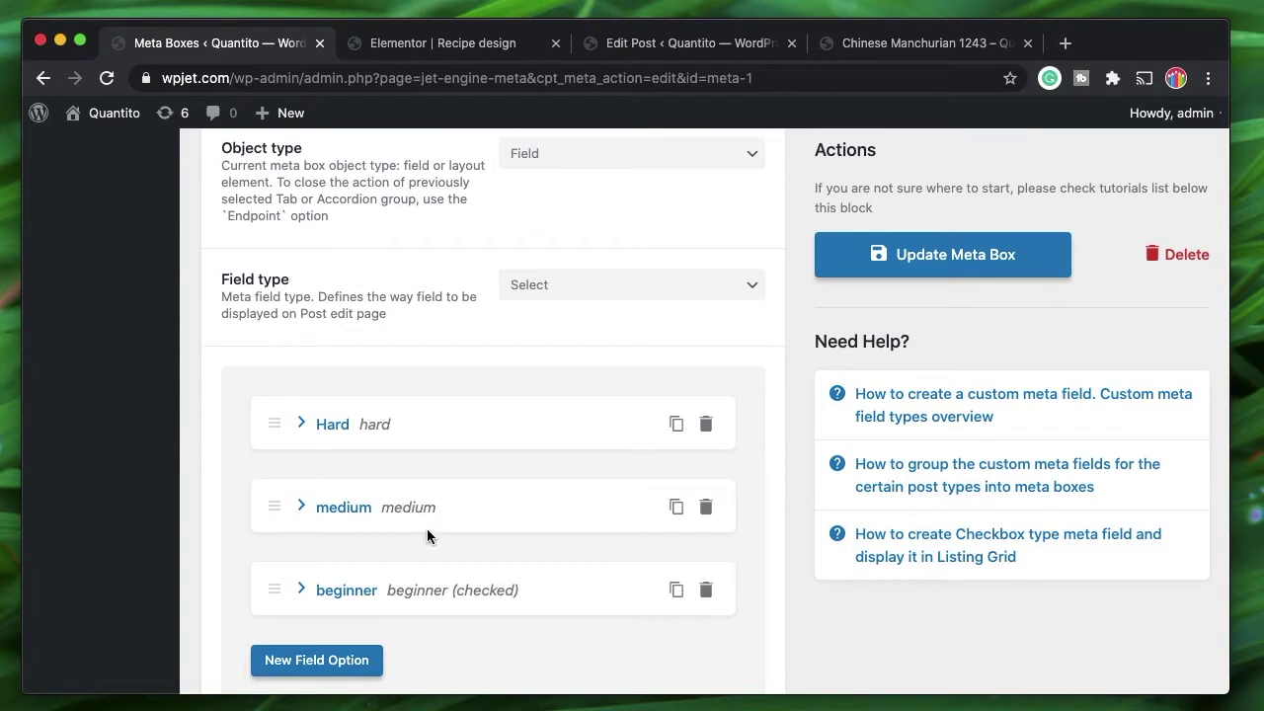
{"action": "left_click", "coordinate": [479, 42]}
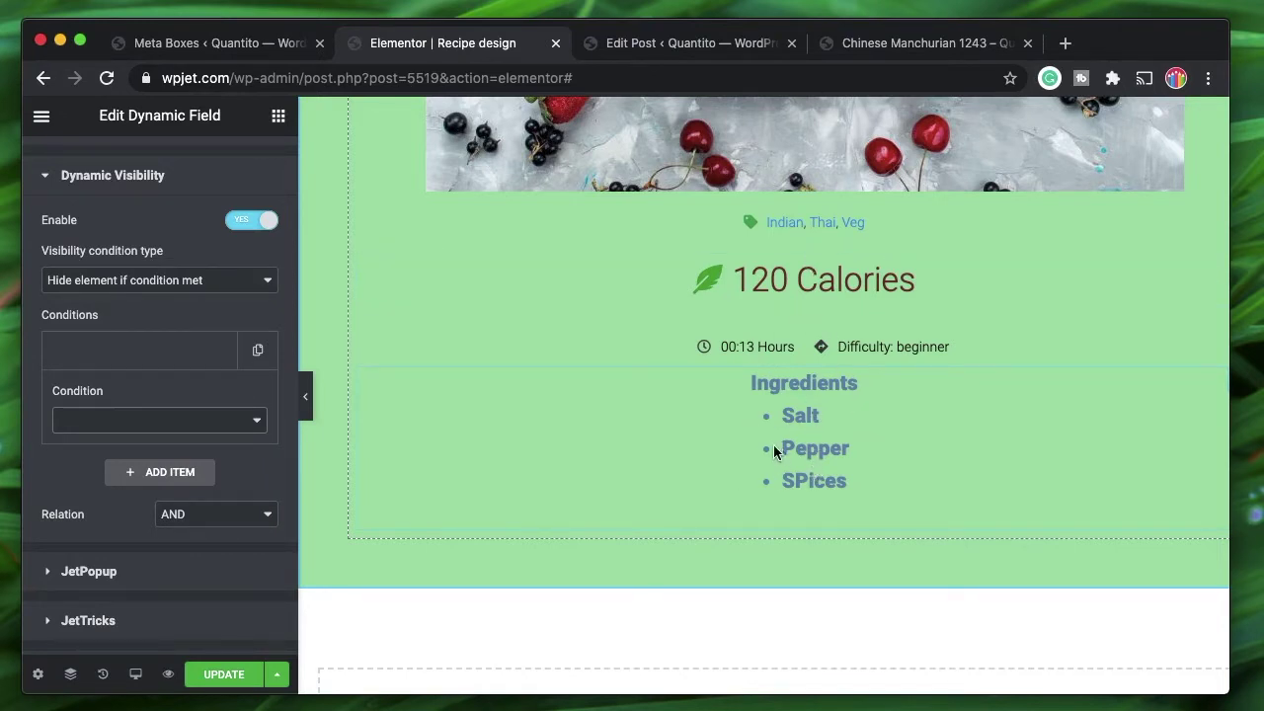
Step: Set the condition to Greater than and its compared field to the Calories custom field
{"action": "left_click", "coordinate": [166, 426]}
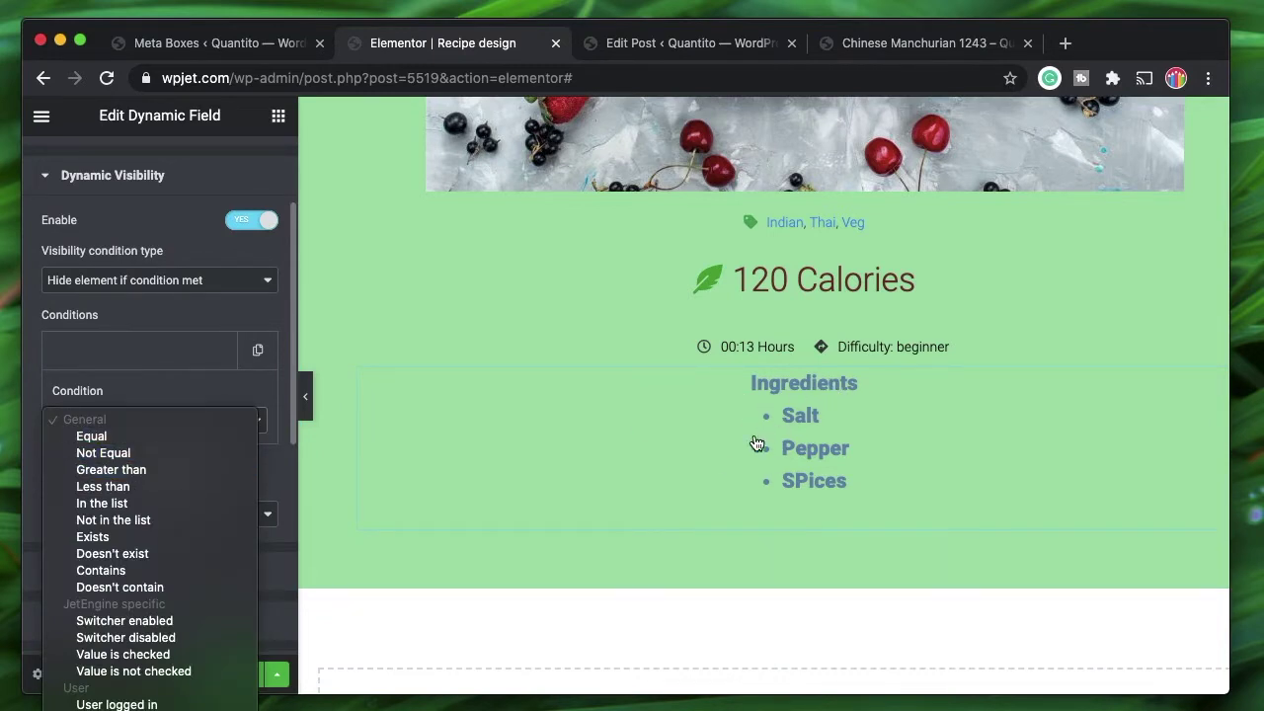
{"action": "left_click", "coordinate": [137, 470]}
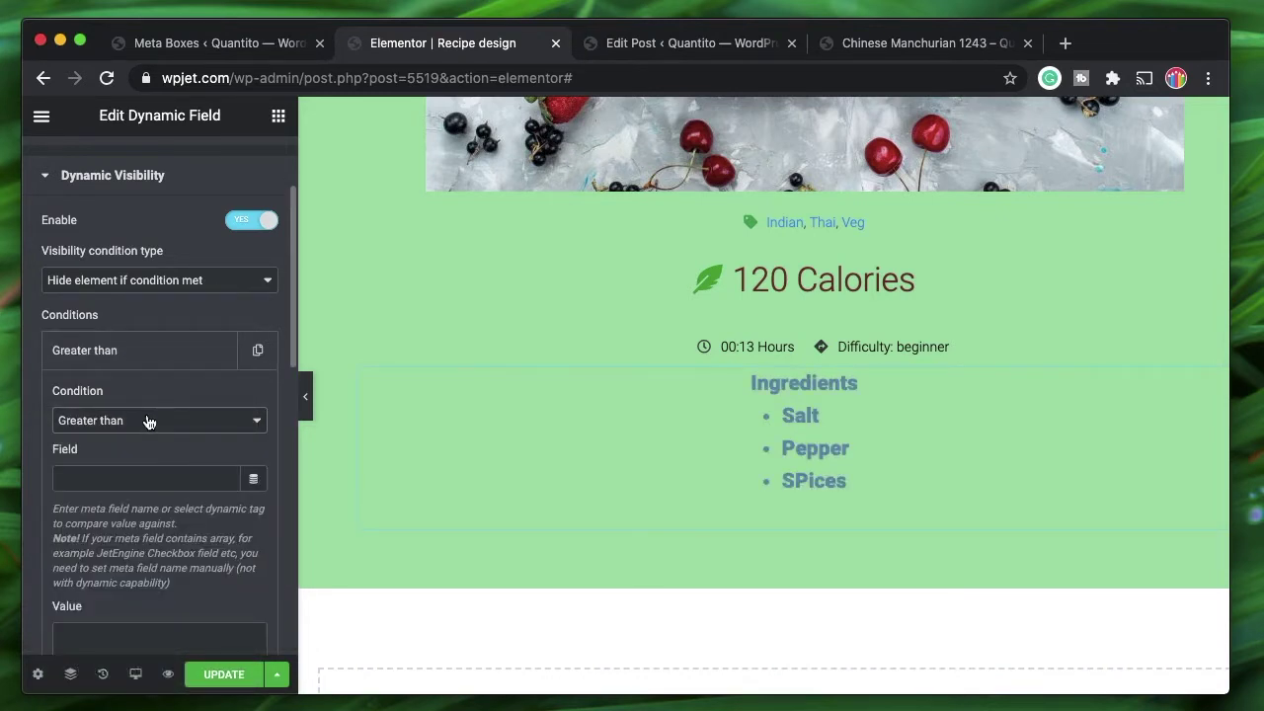
{"action": "left_click", "coordinate": [254, 481]}
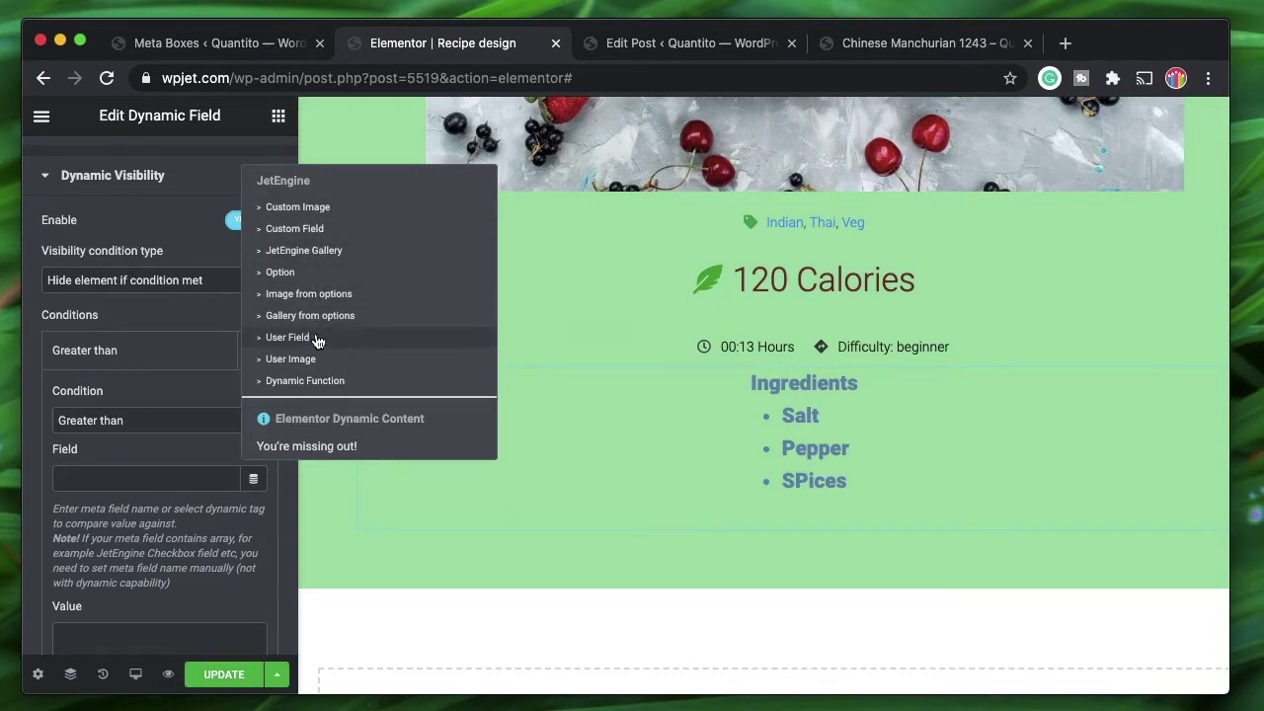
{"action": "left_click", "coordinate": [322, 231]}
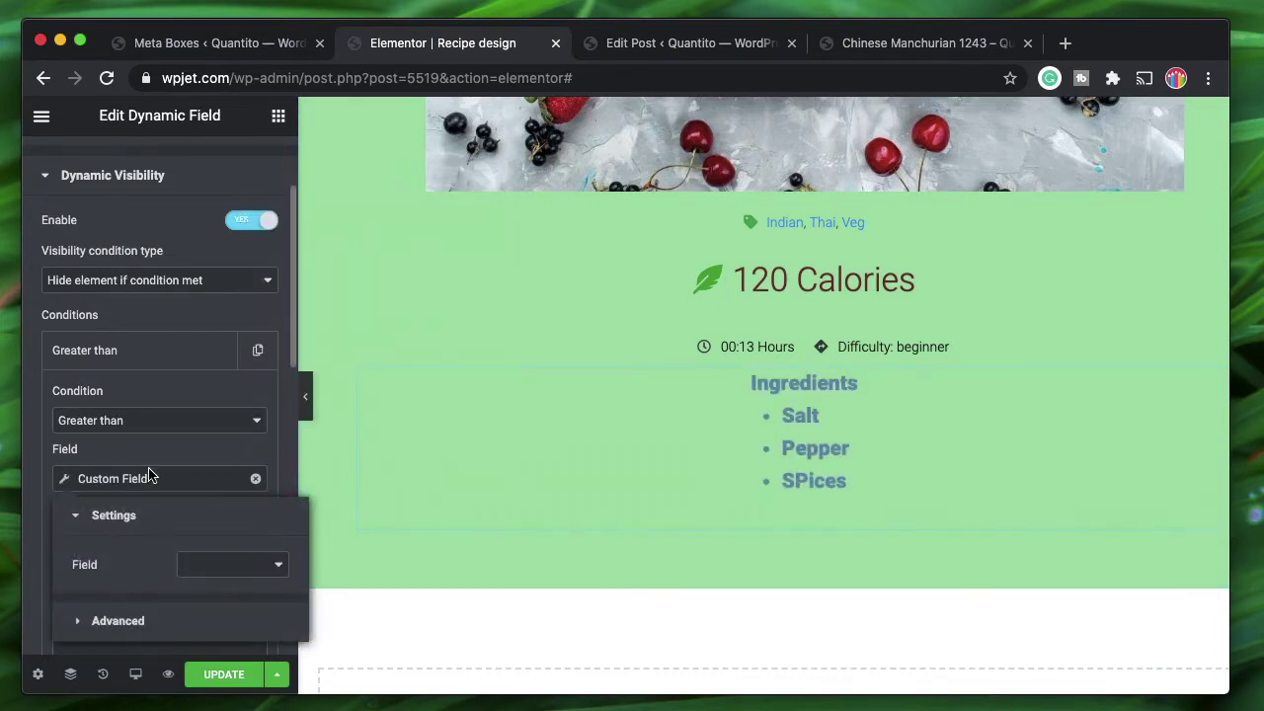
{"action": "scroll", "coordinate": [157, 385], "scroll_direction": "down", "scroll_amount": 3}
{"action": "left_click", "coordinate": [231, 564]}
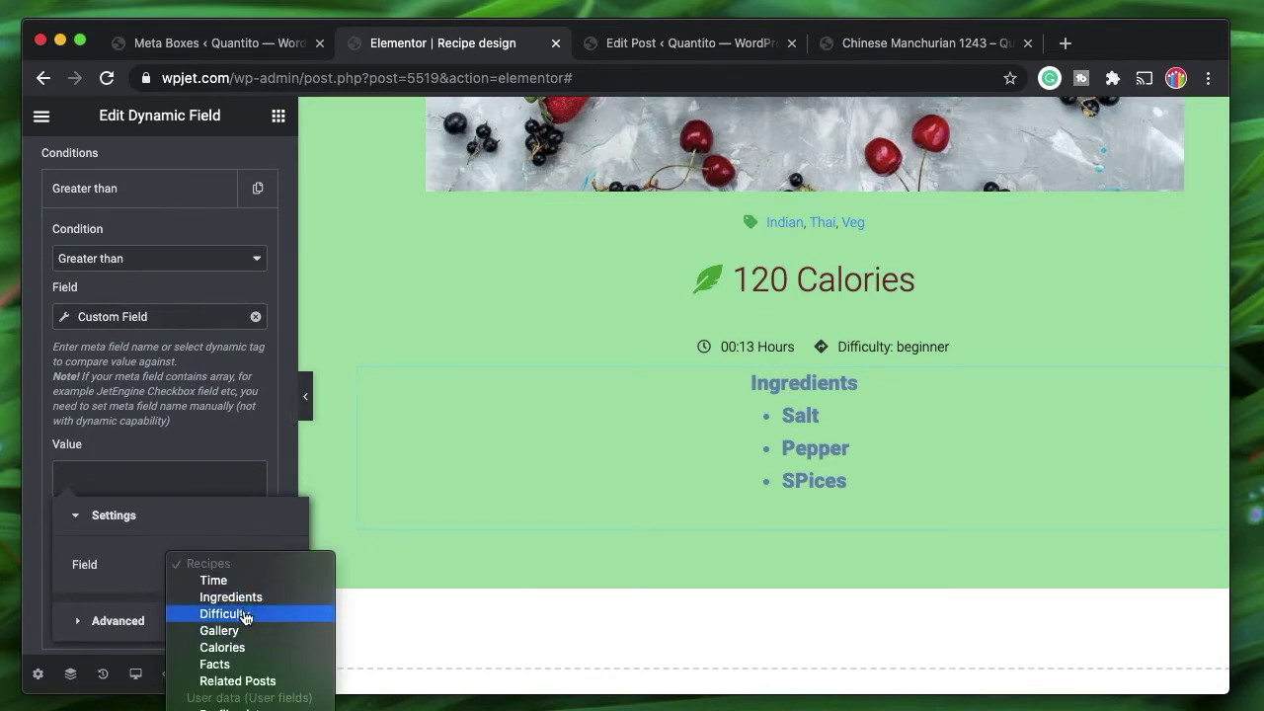
{"action": "left_click", "coordinate": [238, 652]}
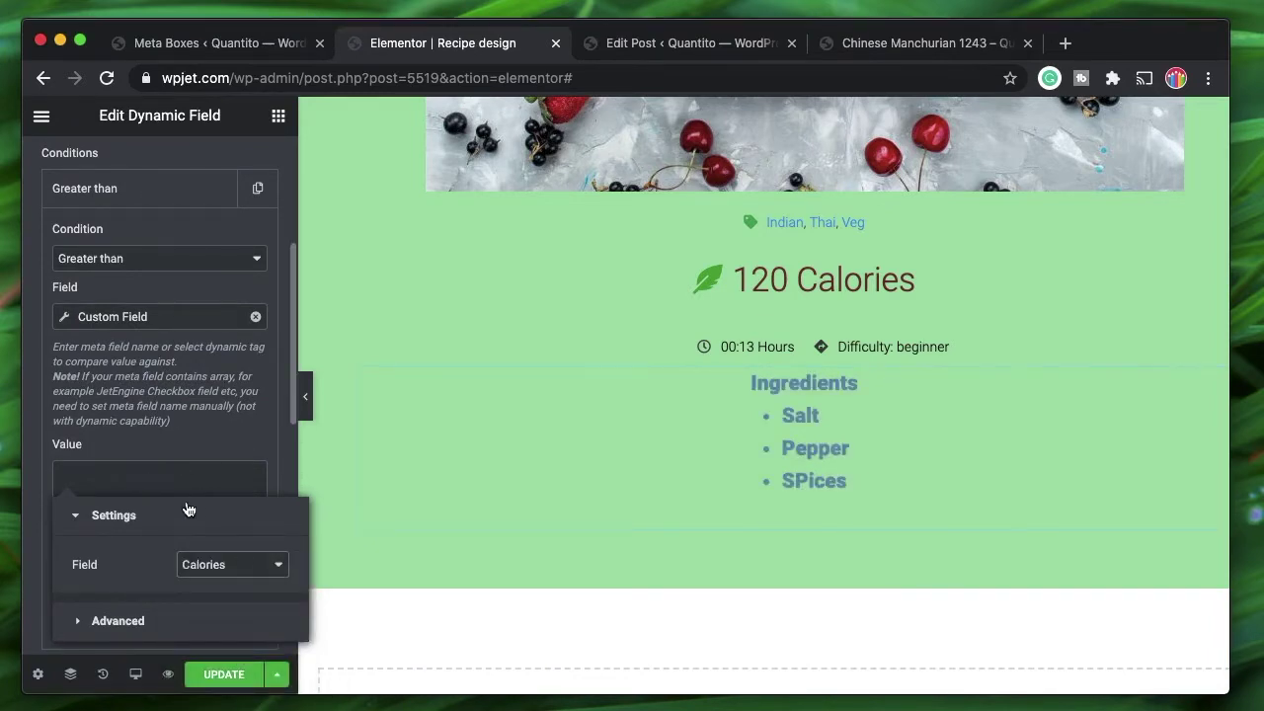
Step: Set the condition's comparison value to 100 and its data type to Numeric
{"action": "left_click", "coordinate": [172, 447]}
{"action": "left_click", "coordinate": [115, 474]}
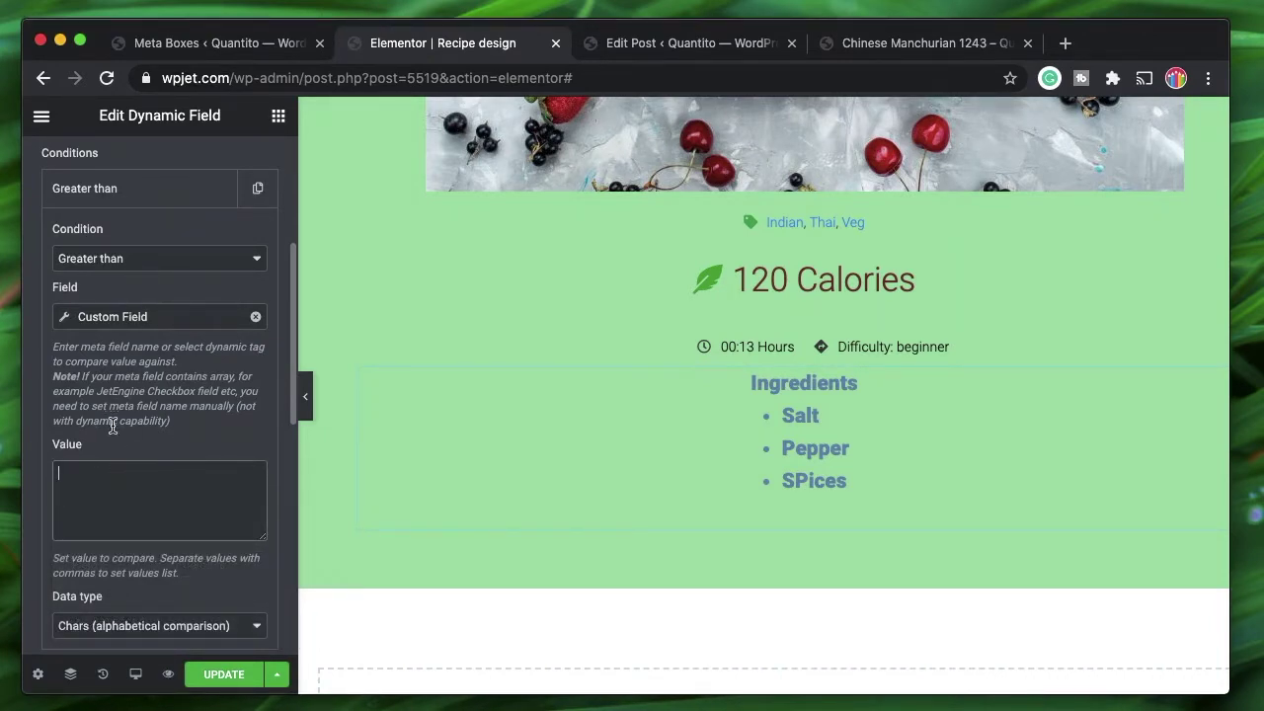
{"action": "type", "text": "100"}
{"action": "scroll", "coordinate": [128, 207], "scroll_direction": "up", "scroll_amount": 2}
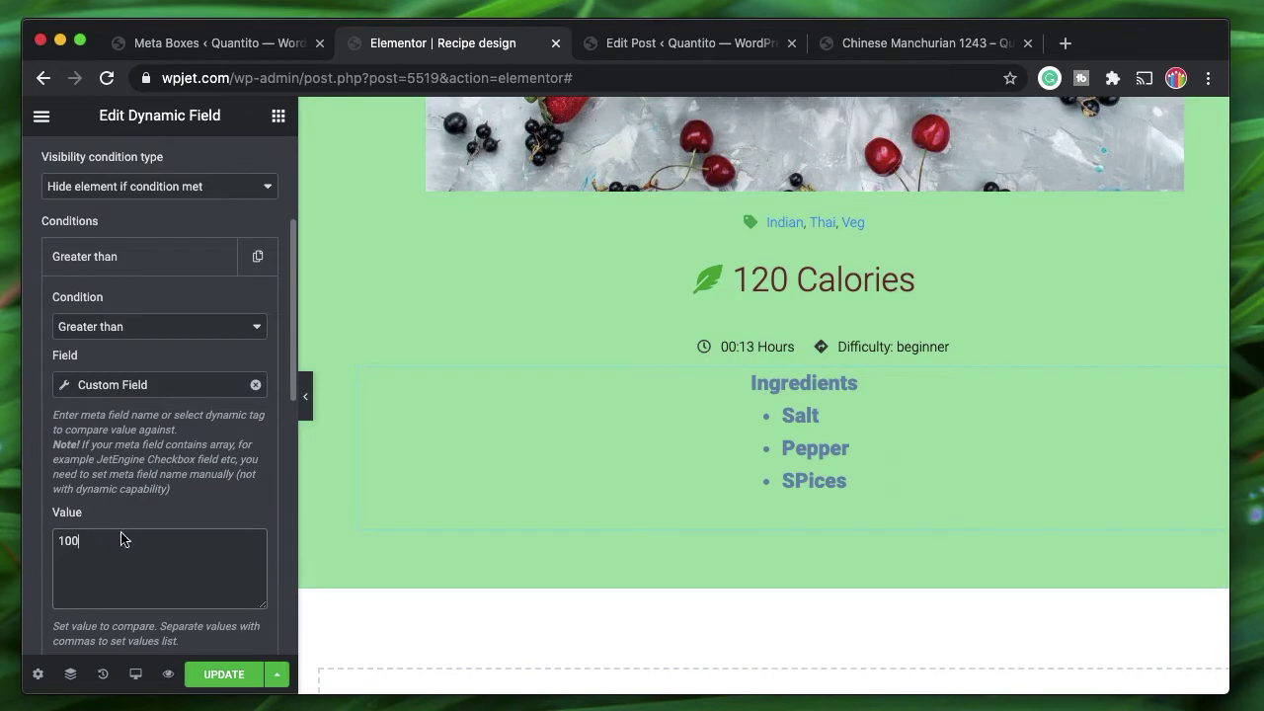
{"action": "scroll", "coordinate": [120, 539], "scroll_direction": "down", "scroll_amount": 3}
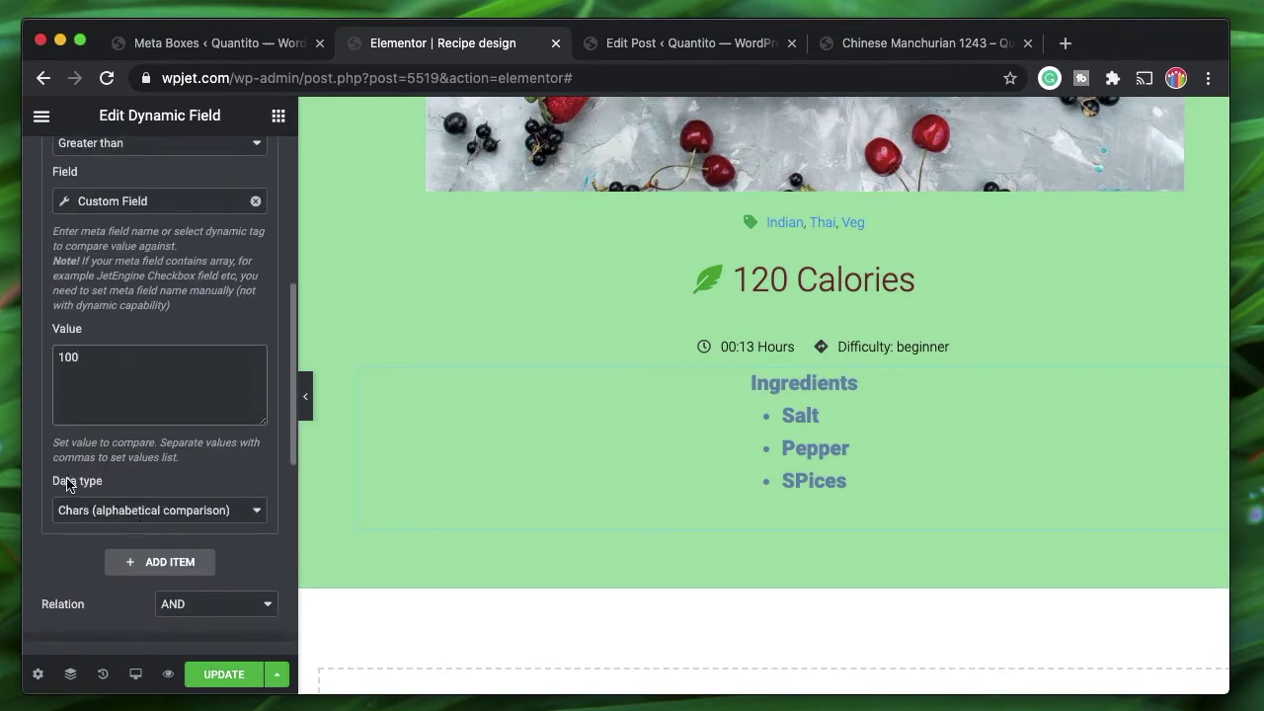
{"action": "left_click", "coordinate": [126, 514]}
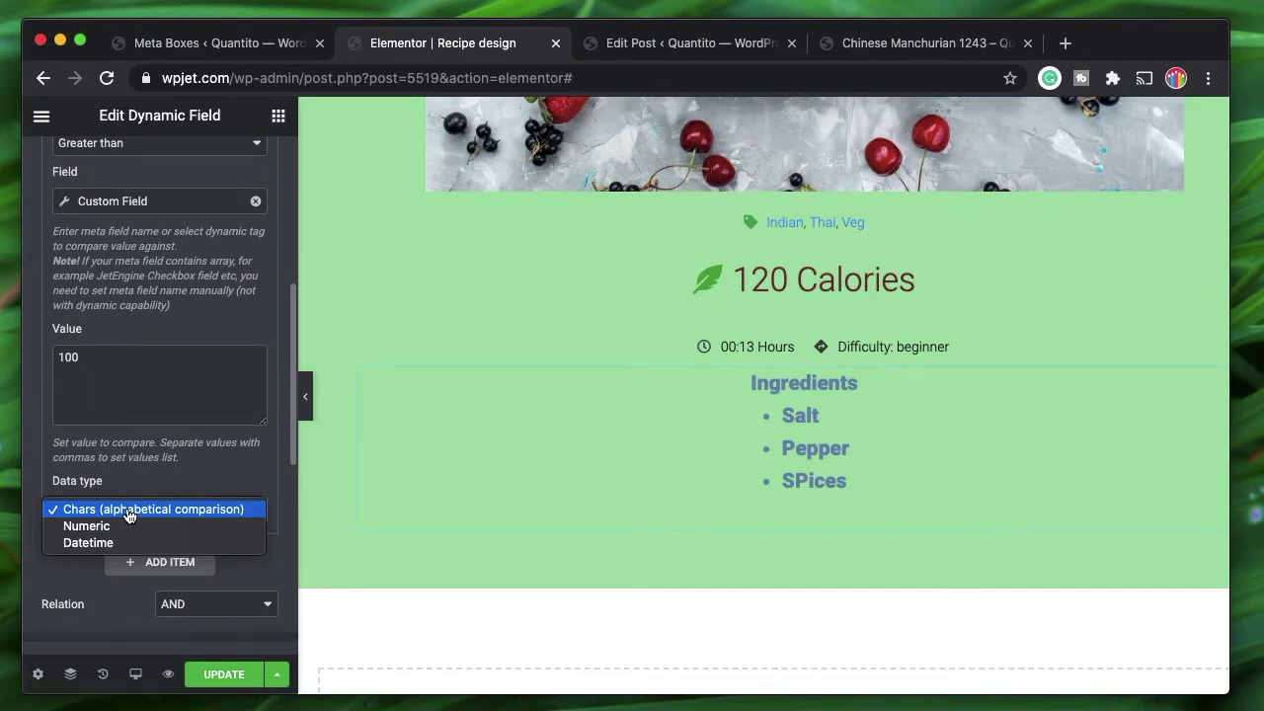
{"action": "left_click", "coordinate": [116, 526]}
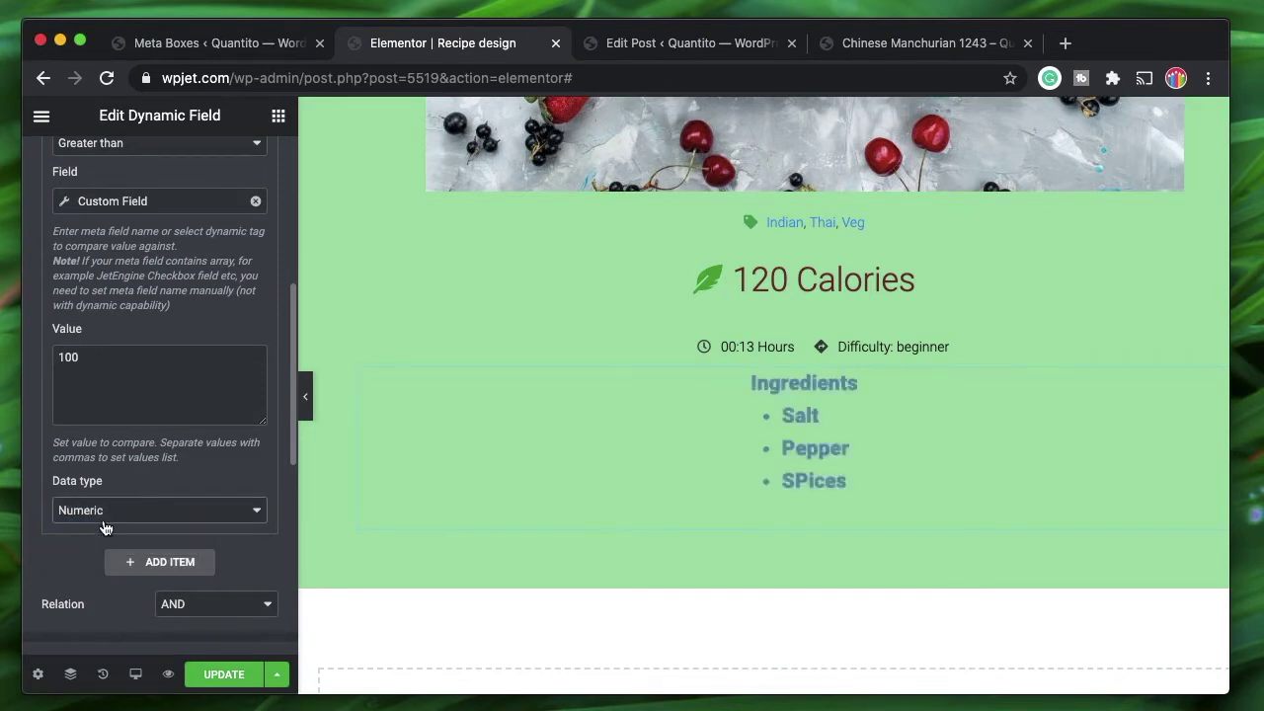
Step: Review the condition's field and comparison value, and save the updated Recipe design template
{"action": "scroll", "coordinate": [132, 418], "scroll_direction": "up", "scroll_amount": 2}
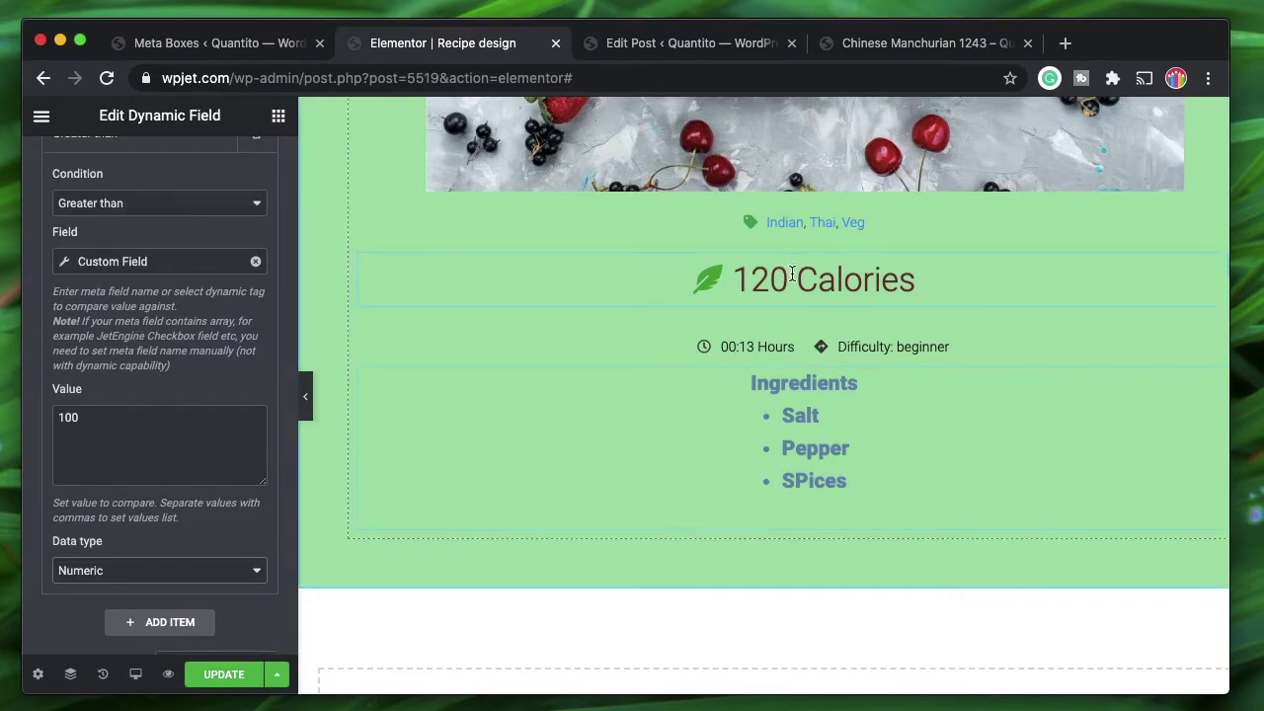
{"action": "left_click", "coordinate": [158, 261]}
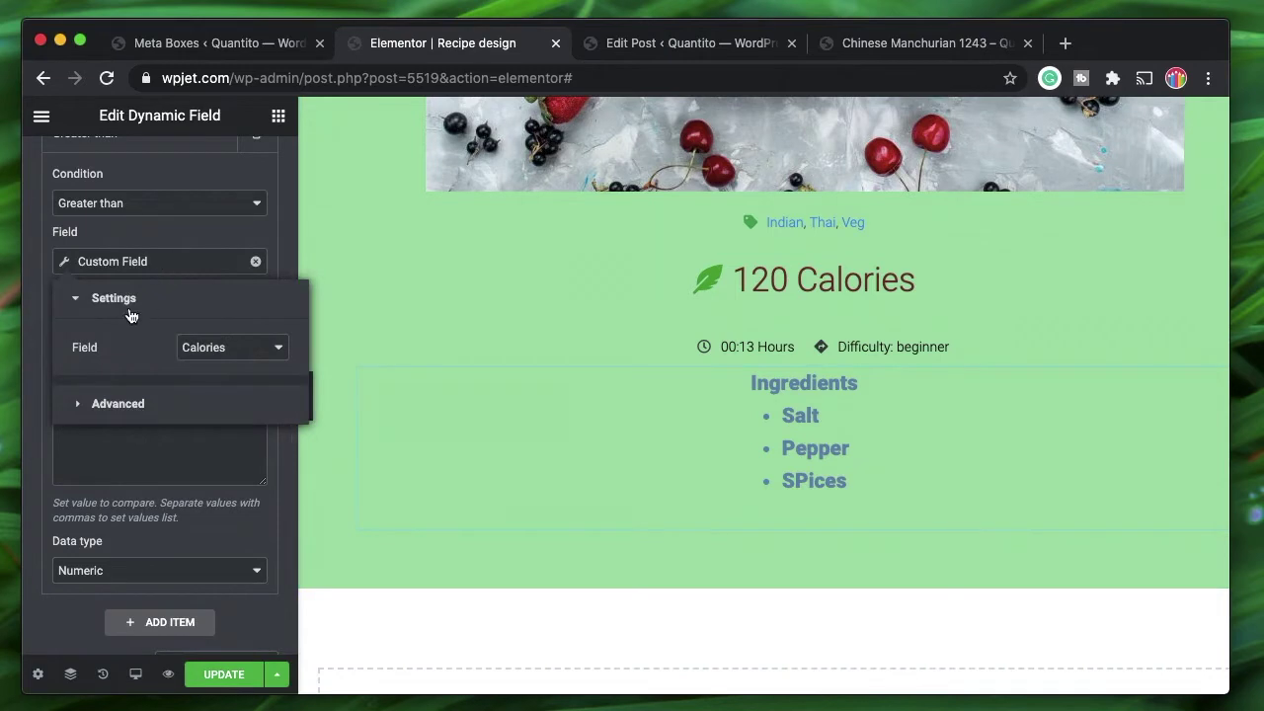
{"action": "left_click", "coordinate": [127, 246]}
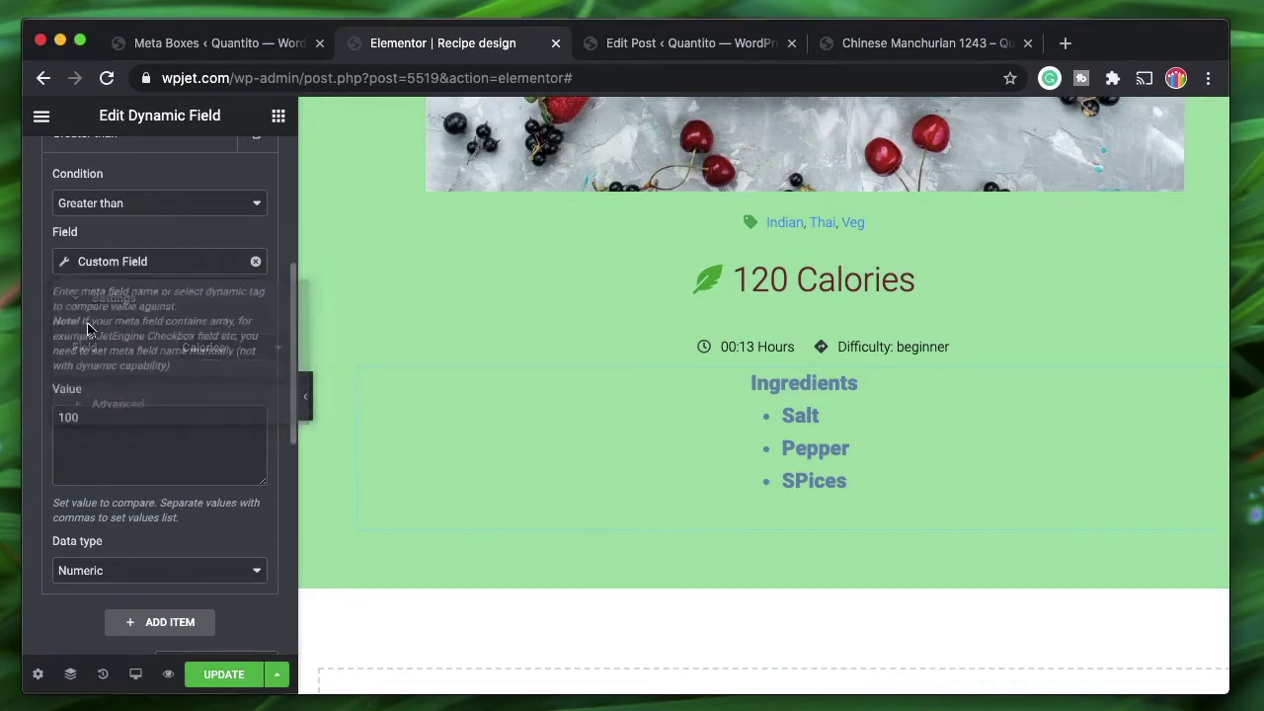
{"action": "double_click", "coordinate": [99, 418]}
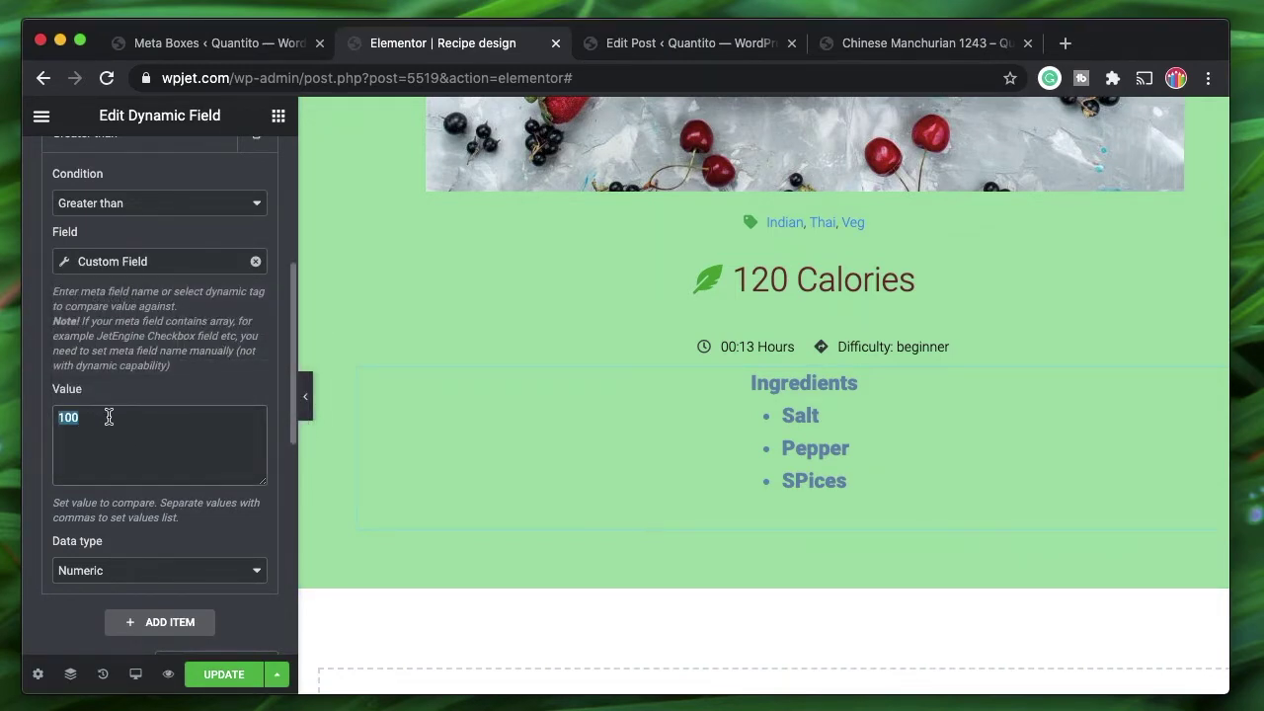
{"action": "left_click", "coordinate": [109, 417]}
{"action": "scroll", "coordinate": [92, 430], "scroll_direction": "up", "scroll_amount": 5}
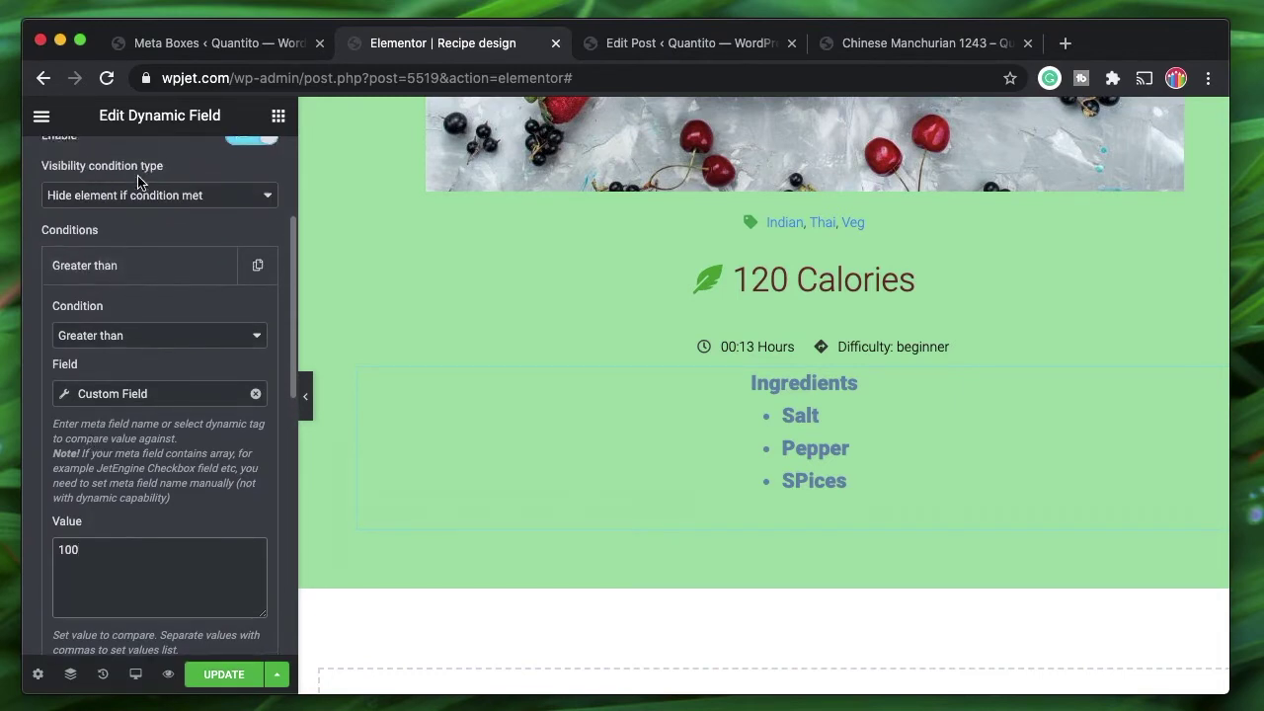
{"action": "left_click", "coordinate": [236, 674]}
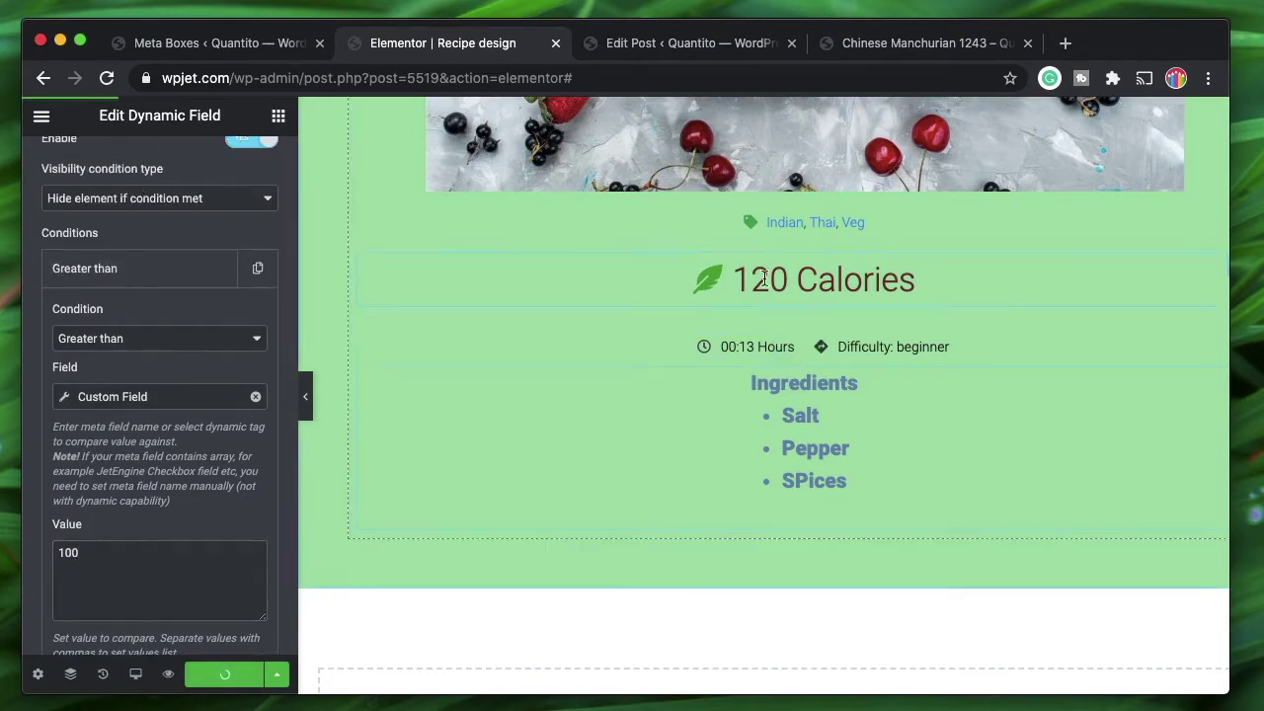
Step: Check the calories and ingredients on the published Chinese Manchurian 1243 recipe page and reload it
{"action": "left_click", "coordinate": [679, 45]}
{"action": "scroll", "coordinate": [565, 433], "scroll_direction": "down", "scroll_amount": 10}
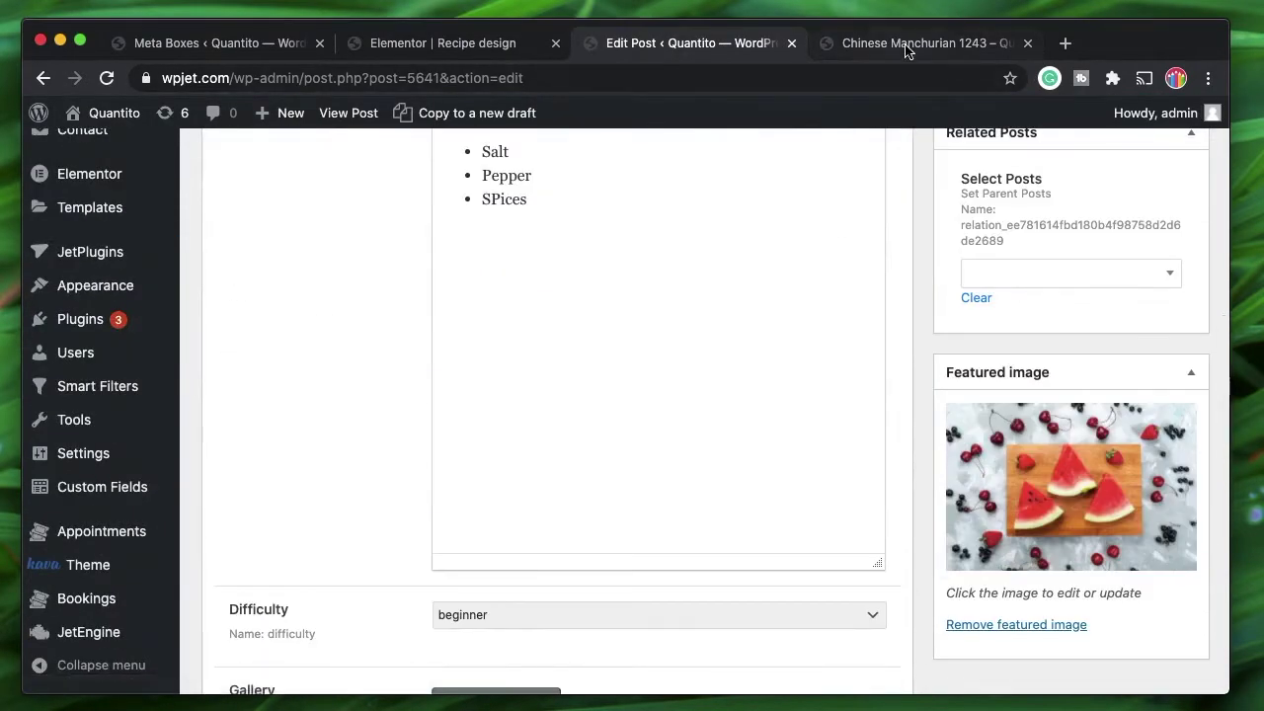
{"action": "left_click", "coordinate": [894, 43]}
{"action": "scroll", "coordinate": [693, 465], "scroll_direction": "down", "scroll_amount": 10}
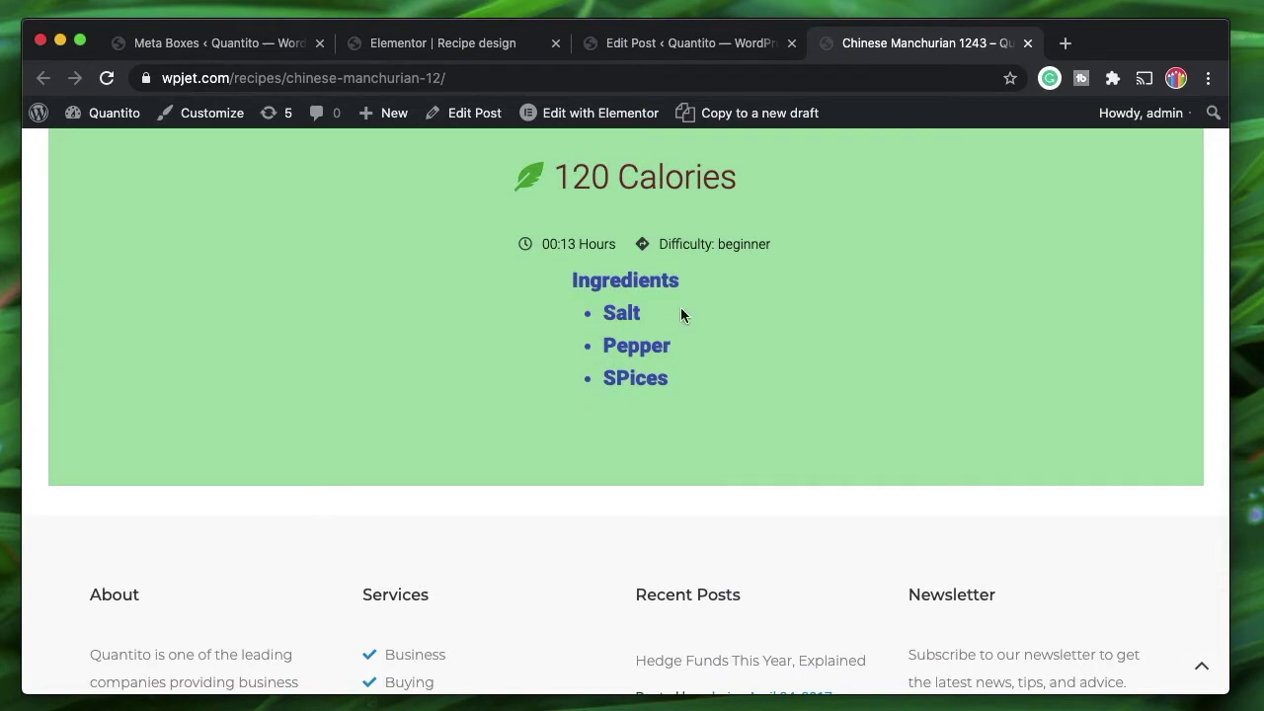
{"action": "scroll", "coordinate": [614, 343], "scroll_direction": "up", "scroll_amount": 1}
{"action": "double_click", "coordinate": [587, 247]}
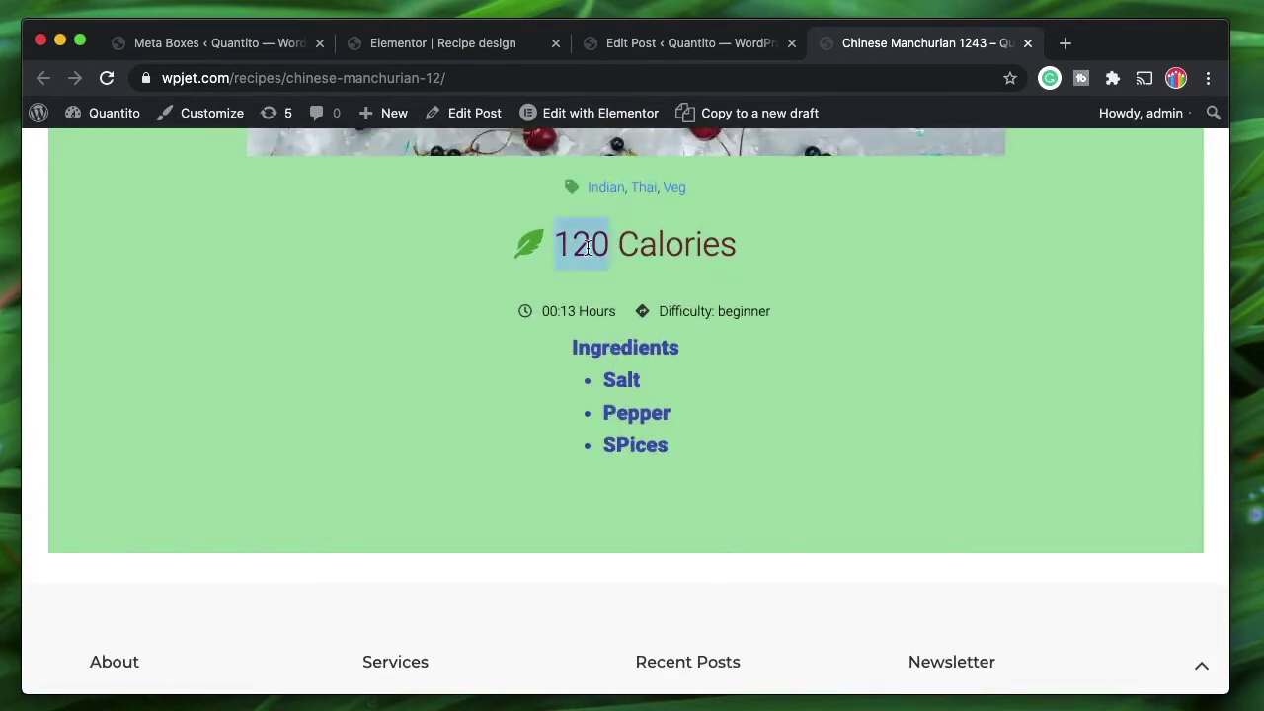
{"action": "double_click", "coordinate": [645, 247]}
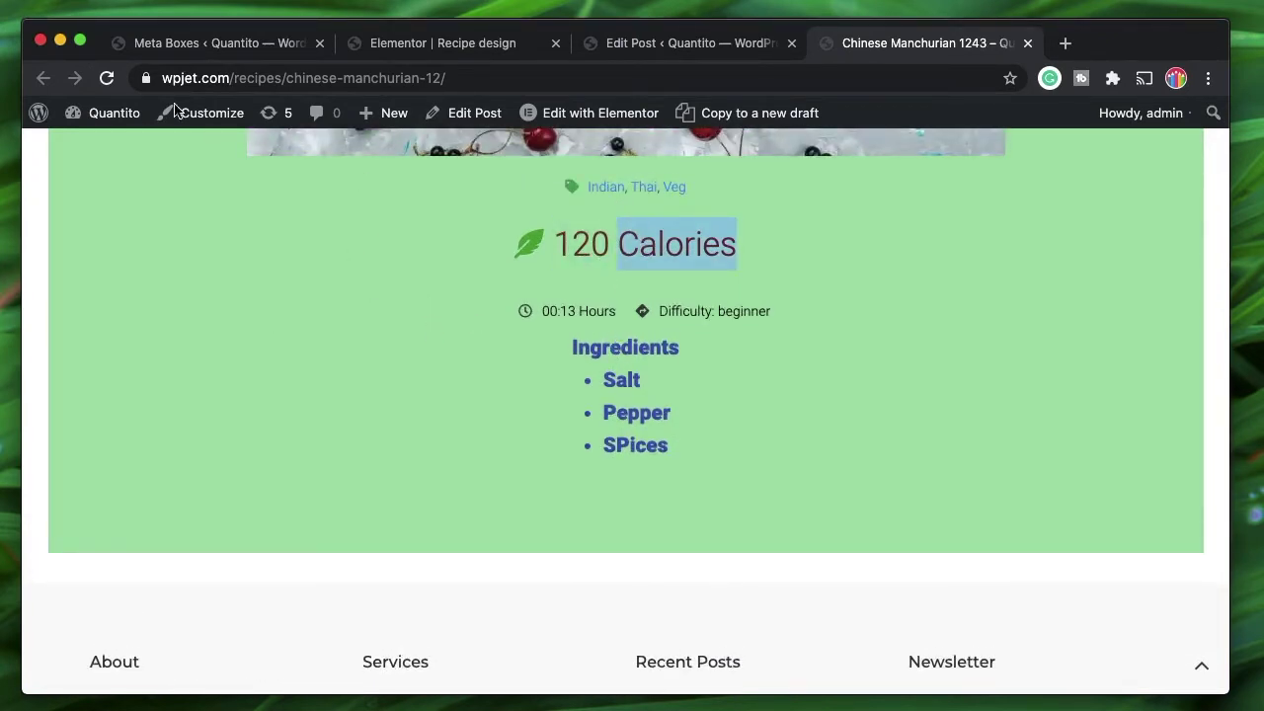
{"action": "left_click", "coordinate": [106, 79]}
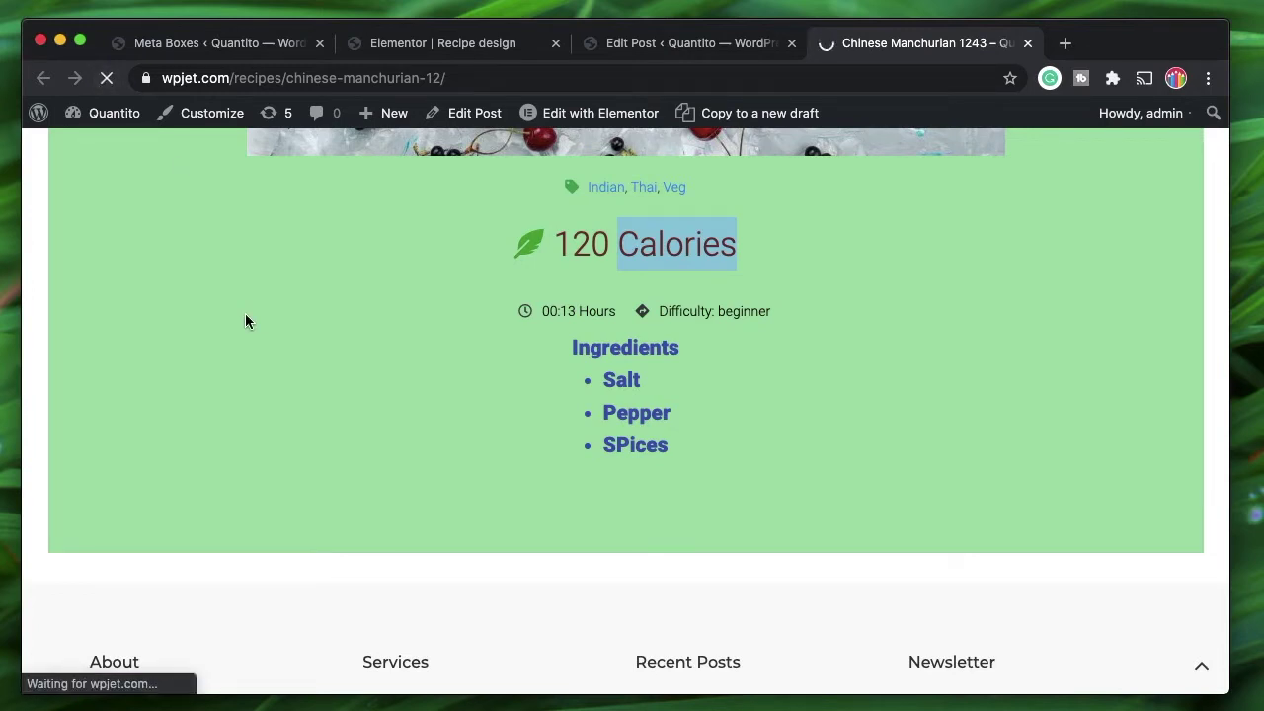
Step: Place the recipe's edit tab before the Recipe design tab and review the template's layout up to its title
{"action": "left_click_drag", "start_coordinate": [691, 42], "coordinate": [464, 42]}
{"action": "left_click", "coordinate": [675, 42]}
{"action": "scroll", "coordinate": [567, 338], "scroll_direction": "up", "scroll_amount": 2}
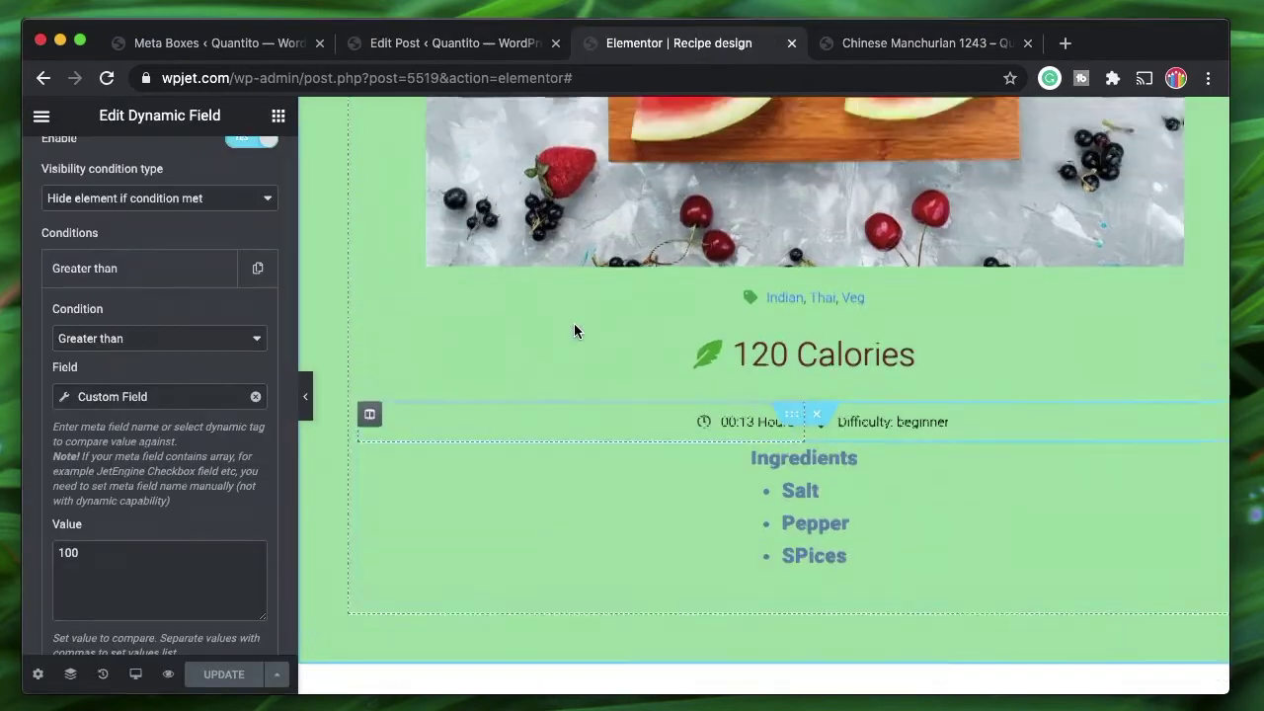
{"action": "scroll", "coordinate": [796, 541], "scroll_direction": "up", "scroll_amount": 8}
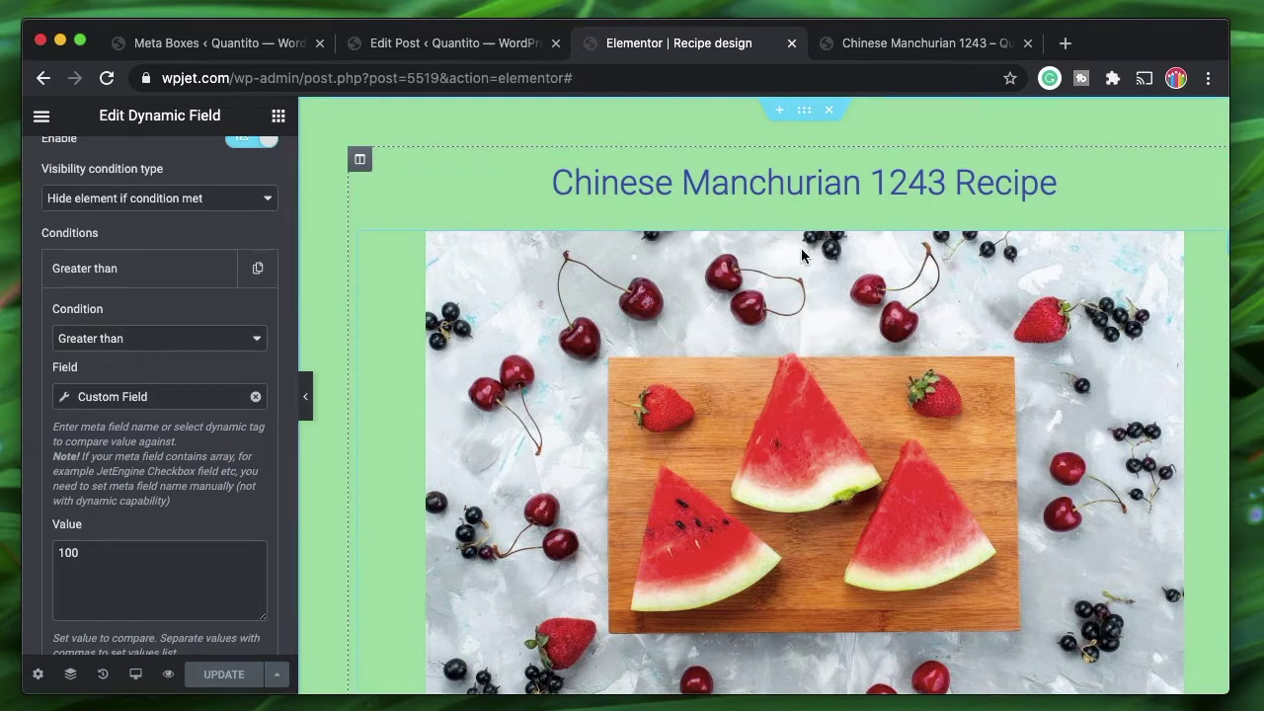
Step: Compare the calories and Ingredients section in the Recipe design template with the published Chinese Manchurian 1243 recipe page
{"action": "scroll", "coordinate": [761, 380], "scroll_direction": "down", "scroll_amount": 2}
{"action": "scroll", "coordinate": [760, 380], "scroll_direction": "down", "scroll_amount": 3}
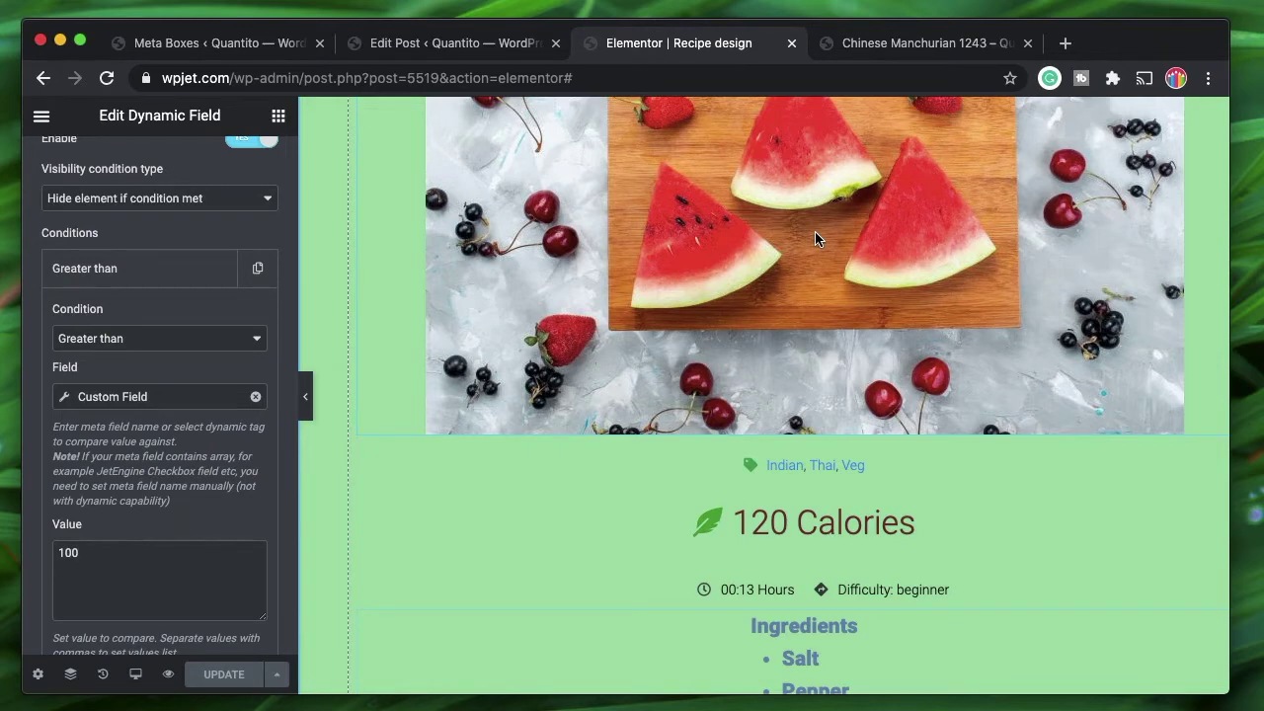
{"action": "scroll", "coordinate": [775, 234], "scroll_direction": "down", "scroll_amount": 3}
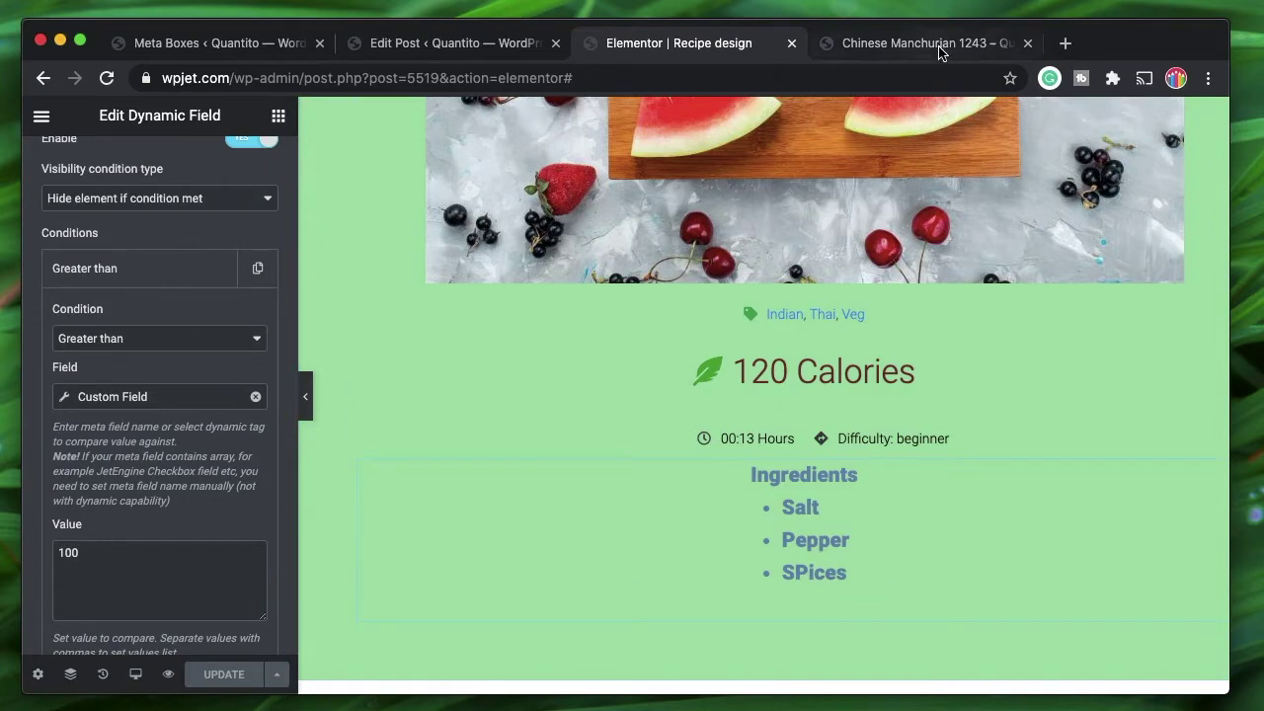
{"action": "left_click", "coordinate": [909, 49]}
{"action": "scroll", "coordinate": [522, 469], "scroll_direction": "up", "scroll_amount": 3}
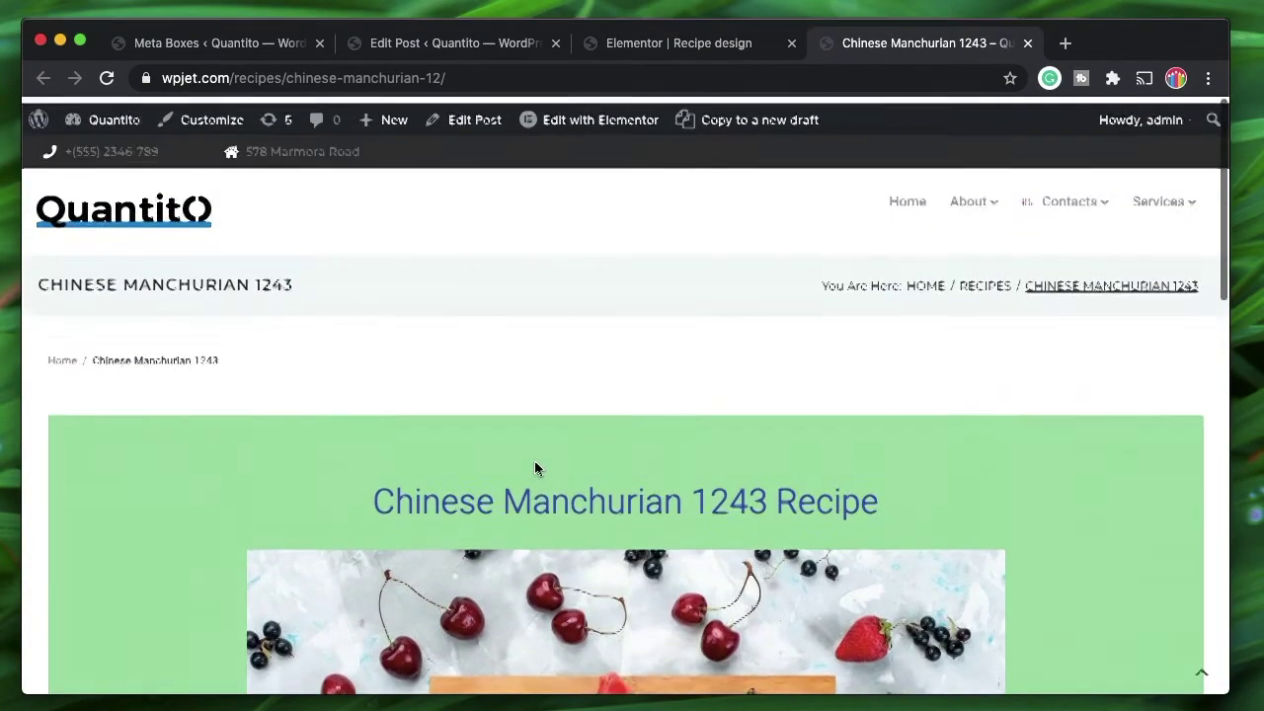
{"action": "triple_click", "coordinate": [599, 493]}
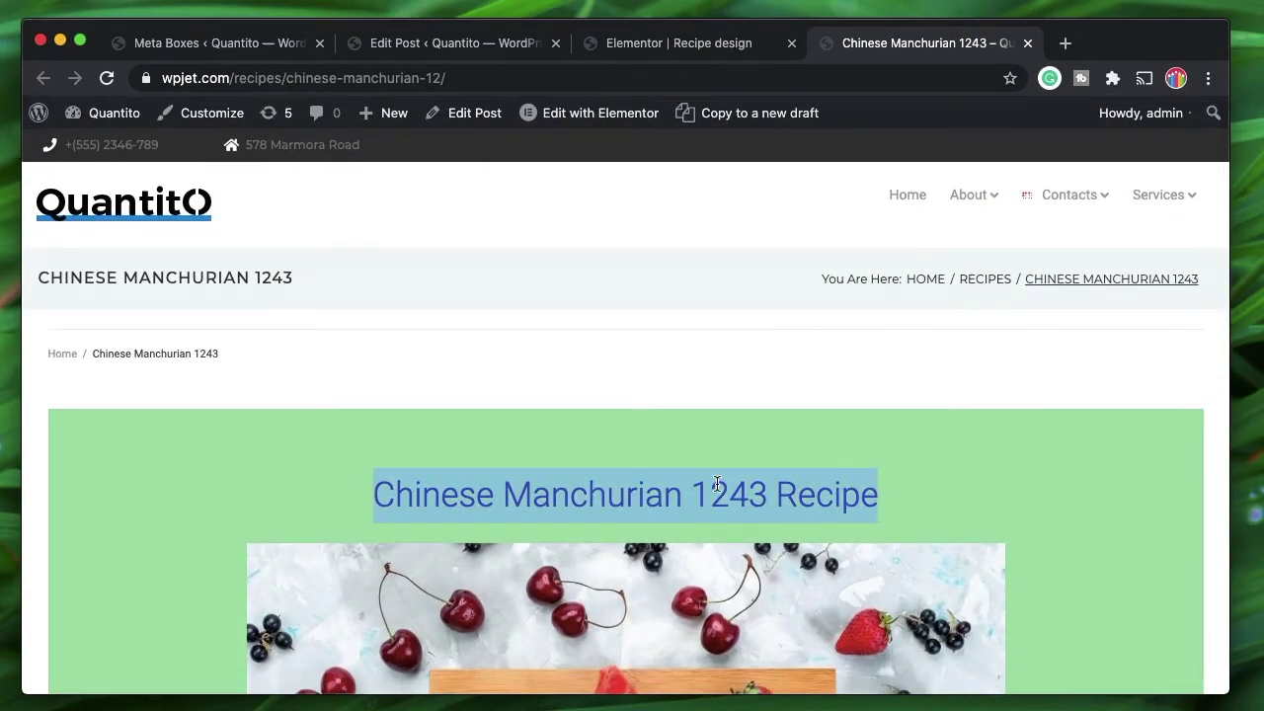
{"action": "scroll", "coordinate": [717, 484], "scroll_direction": "down", "scroll_amount": 8}
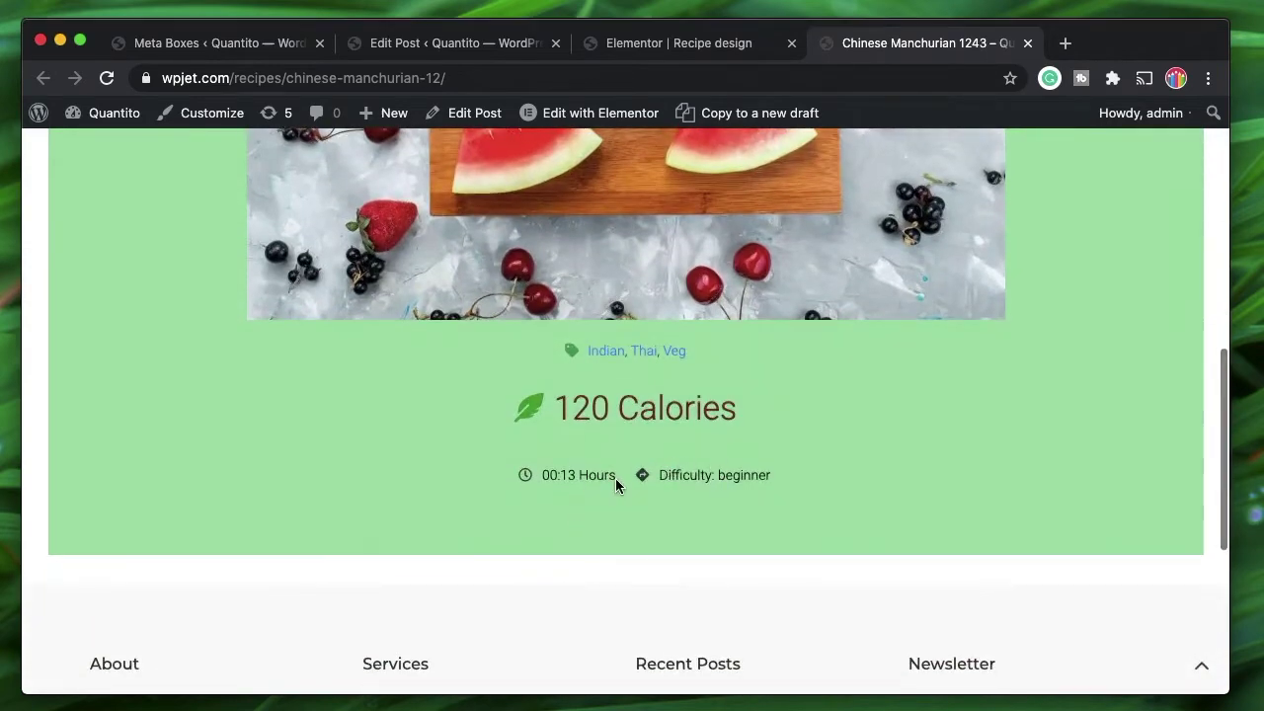
Step: Set the Chinese Manchurian 1243 recipe's Calories field to 90, update the post and check the saved field
{"action": "left_click", "coordinate": [675, 47]}
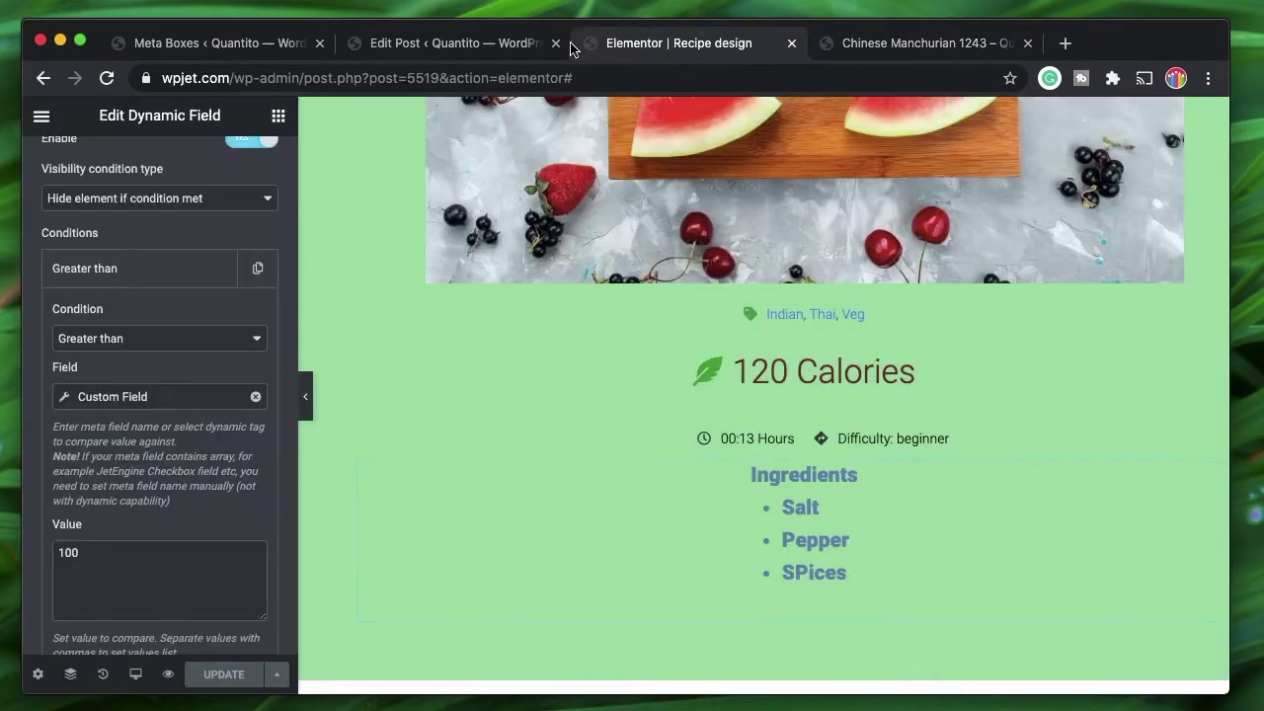
{"action": "left_click", "coordinate": [493, 43]}
{"action": "scroll", "coordinate": [529, 523], "scroll_direction": "down", "scroll_amount": 10}
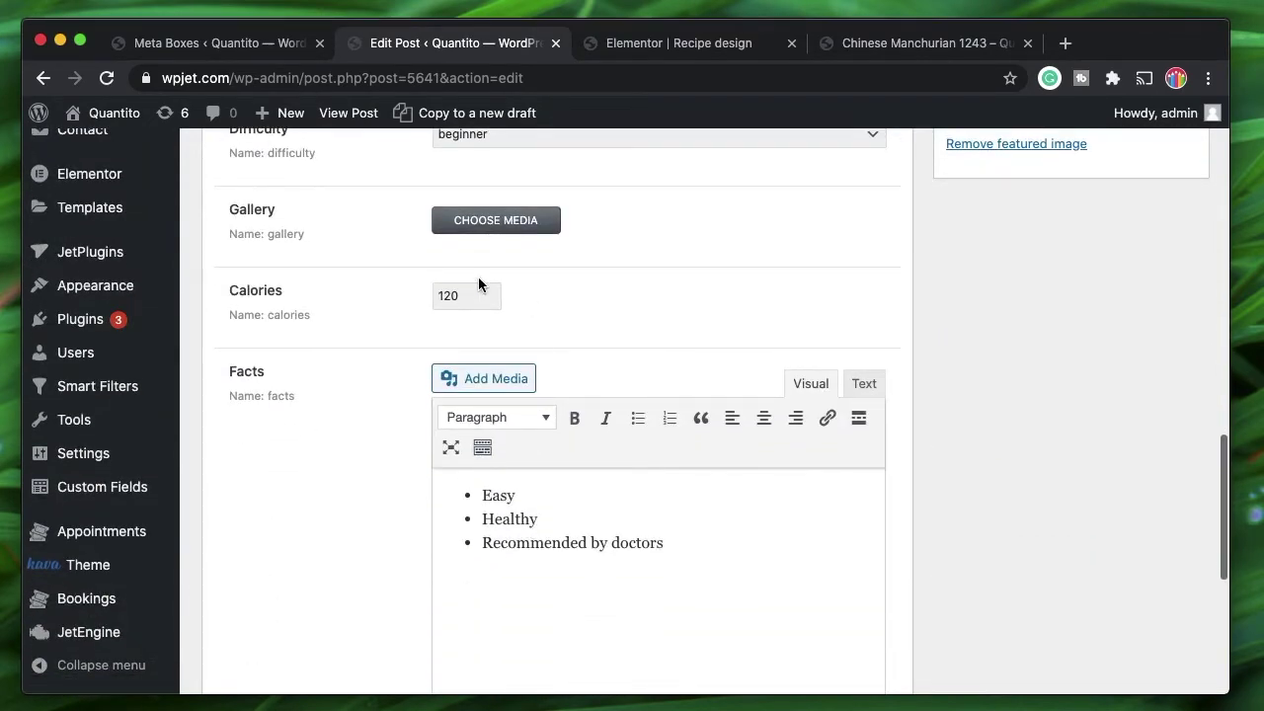
{"action": "double_click", "coordinate": [447, 294]}
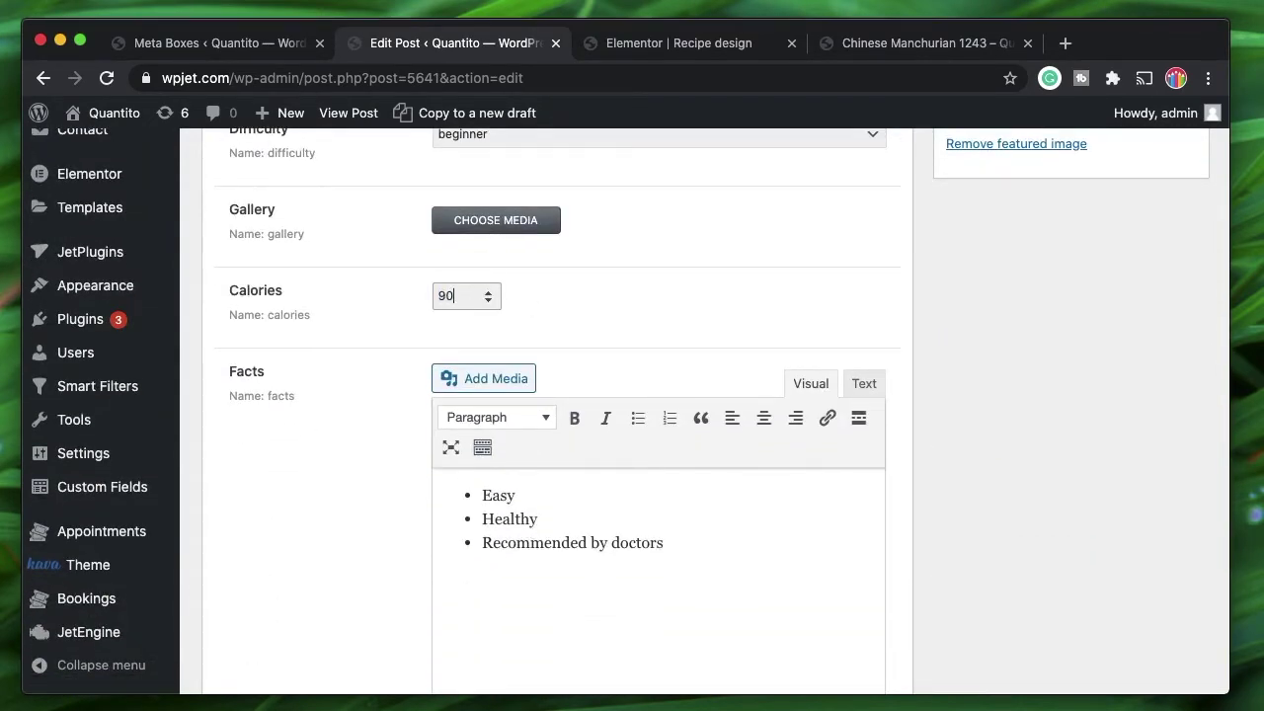
{"action": "scroll", "coordinate": [634, 354], "scroll_direction": "up", "scroll_amount": 15}
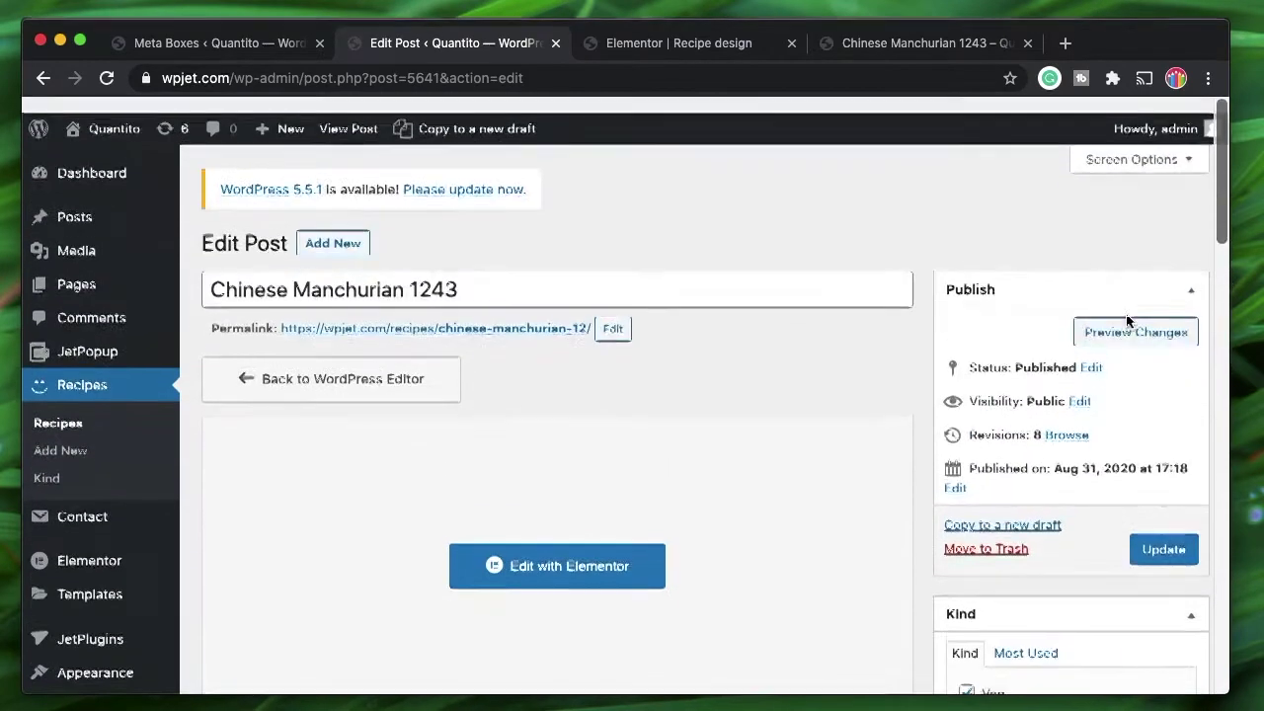
{"action": "left_click", "coordinate": [1165, 531]}
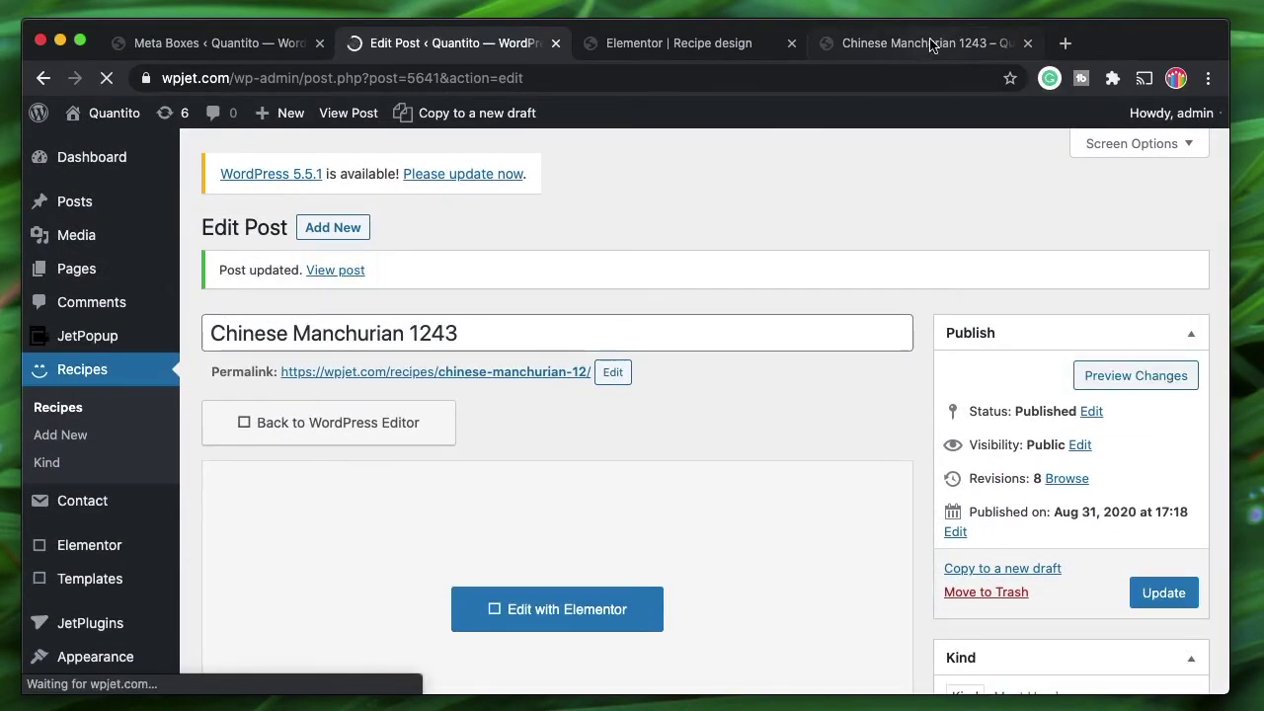
{"action": "scroll", "coordinate": [598, 489], "scroll_direction": "down", "scroll_amount": 3}
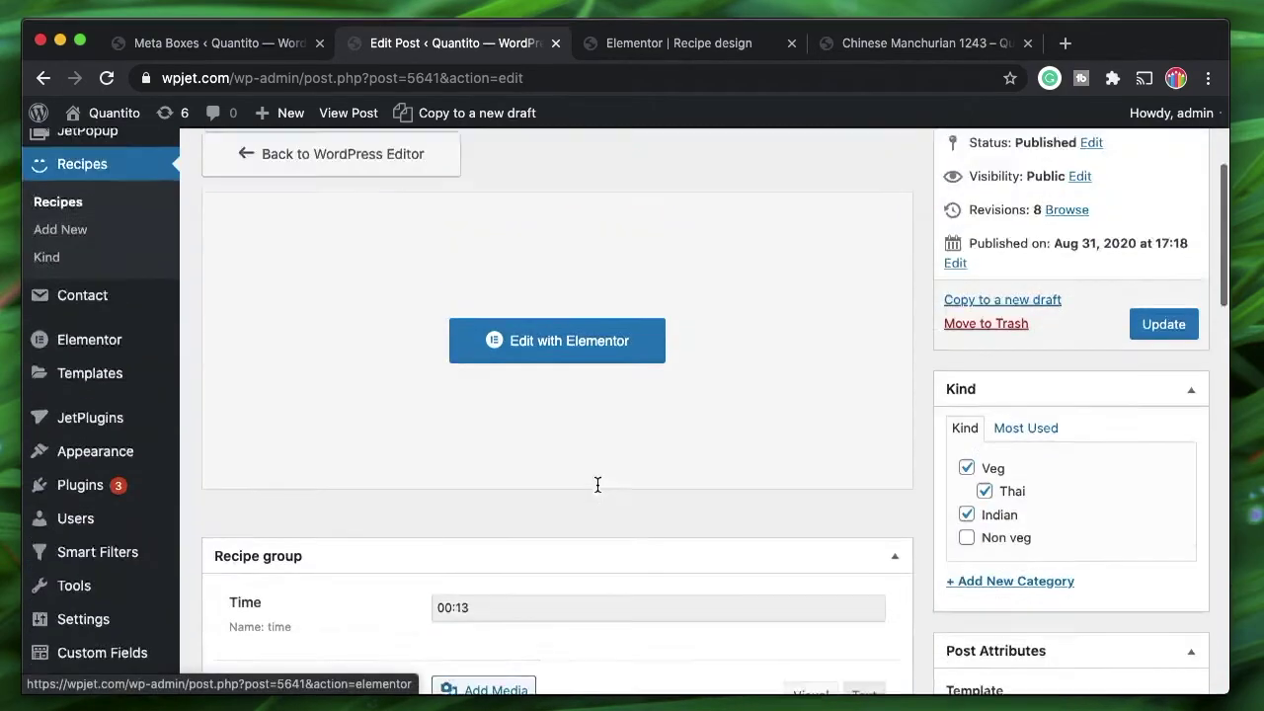
{"action": "scroll", "coordinate": [415, 395], "scroll_direction": "down", "scroll_amount": 10}
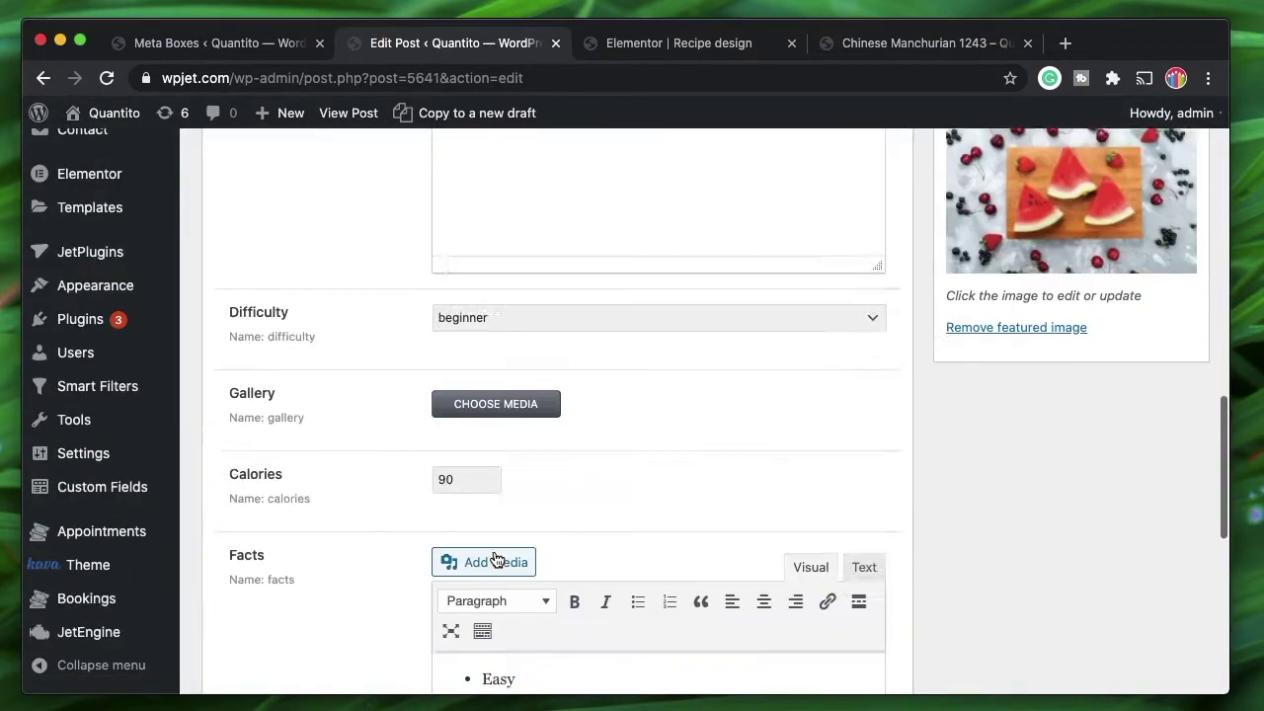
{"action": "scroll", "coordinate": [495, 559], "scroll_direction": "down", "scroll_amount": 2}
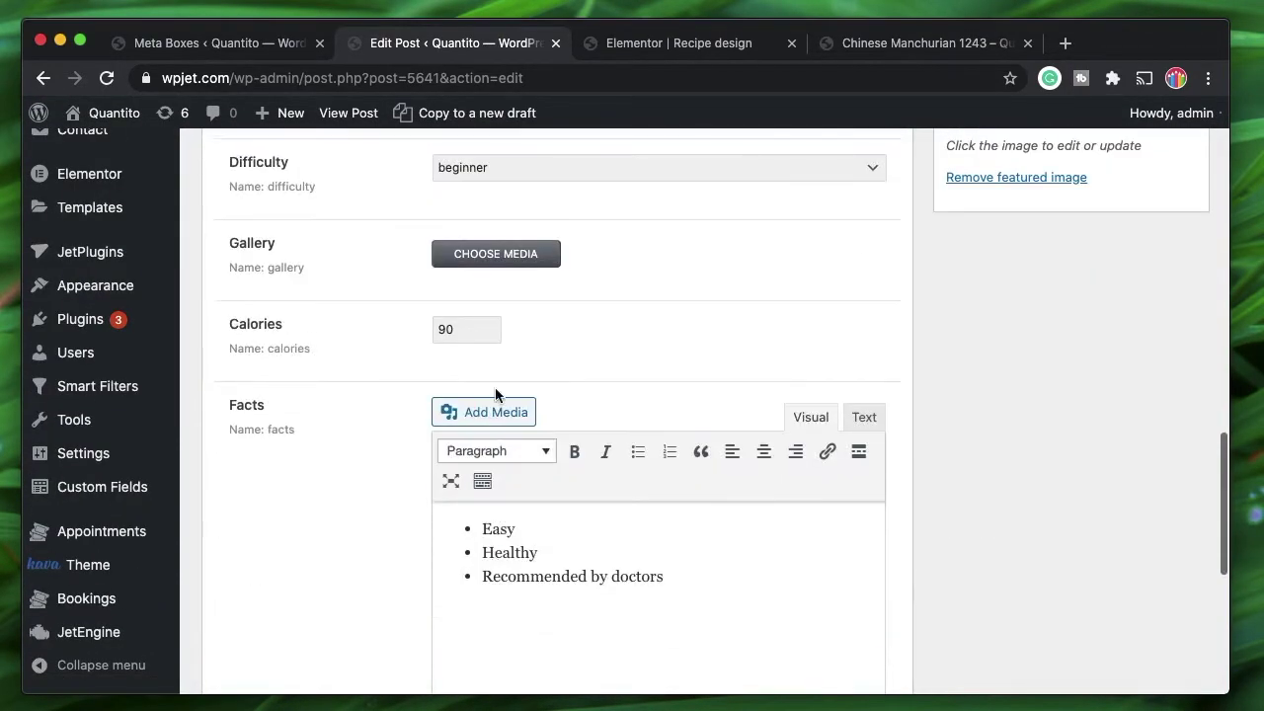
Step: Reload the published recipe page and check its calories and Ingredients list
{"action": "left_click", "coordinate": [885, 48]}
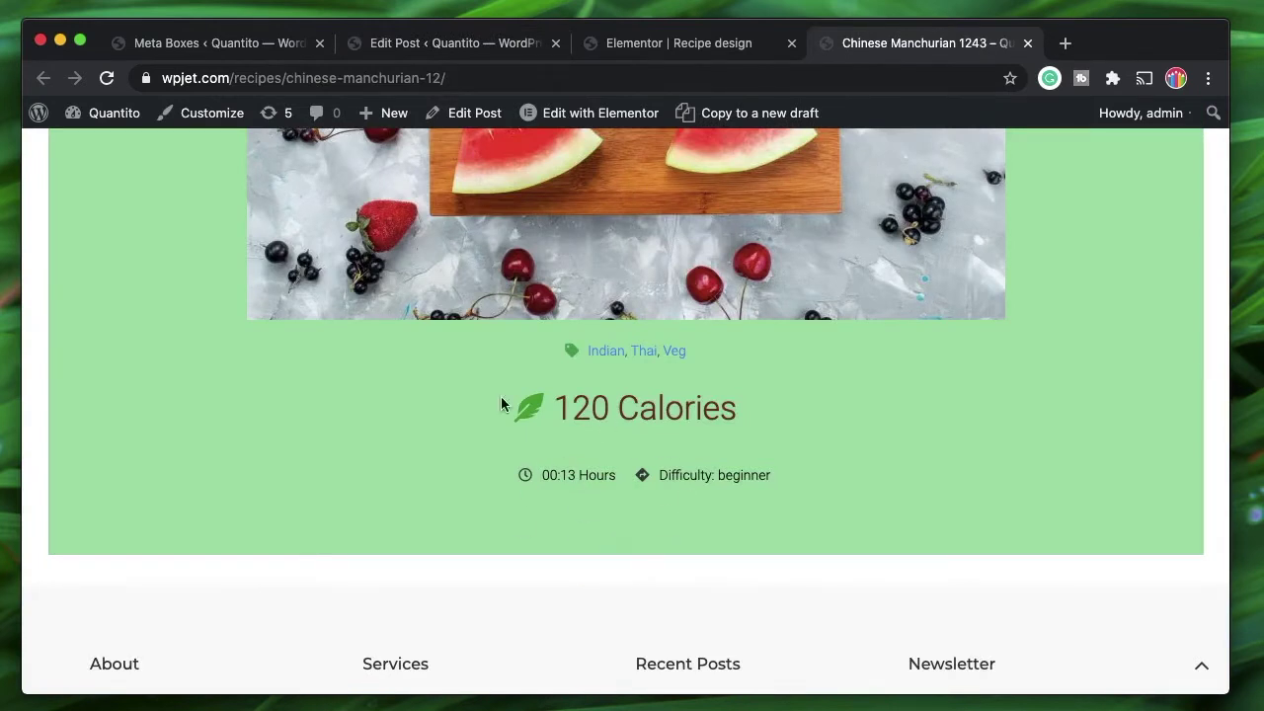
{"action": "left_click", "coordinate": [106, 78]}
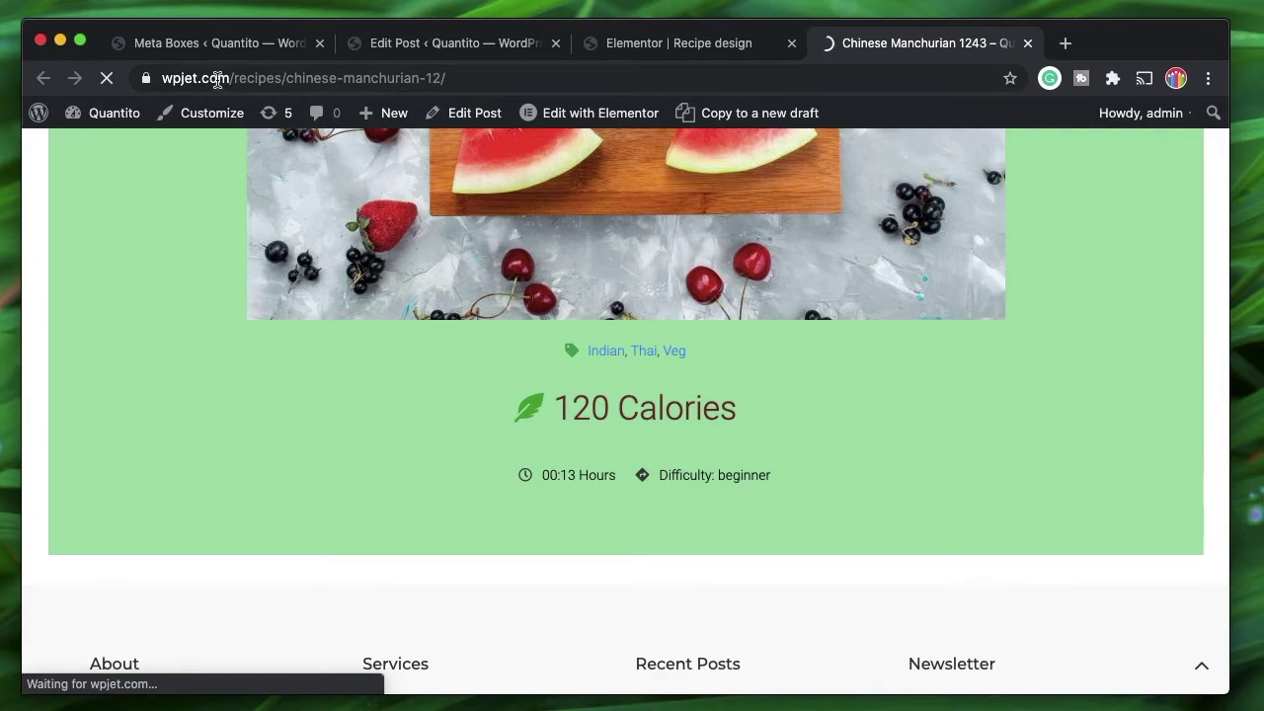
{"action": "left_click", "coordinate": [253, 78]}
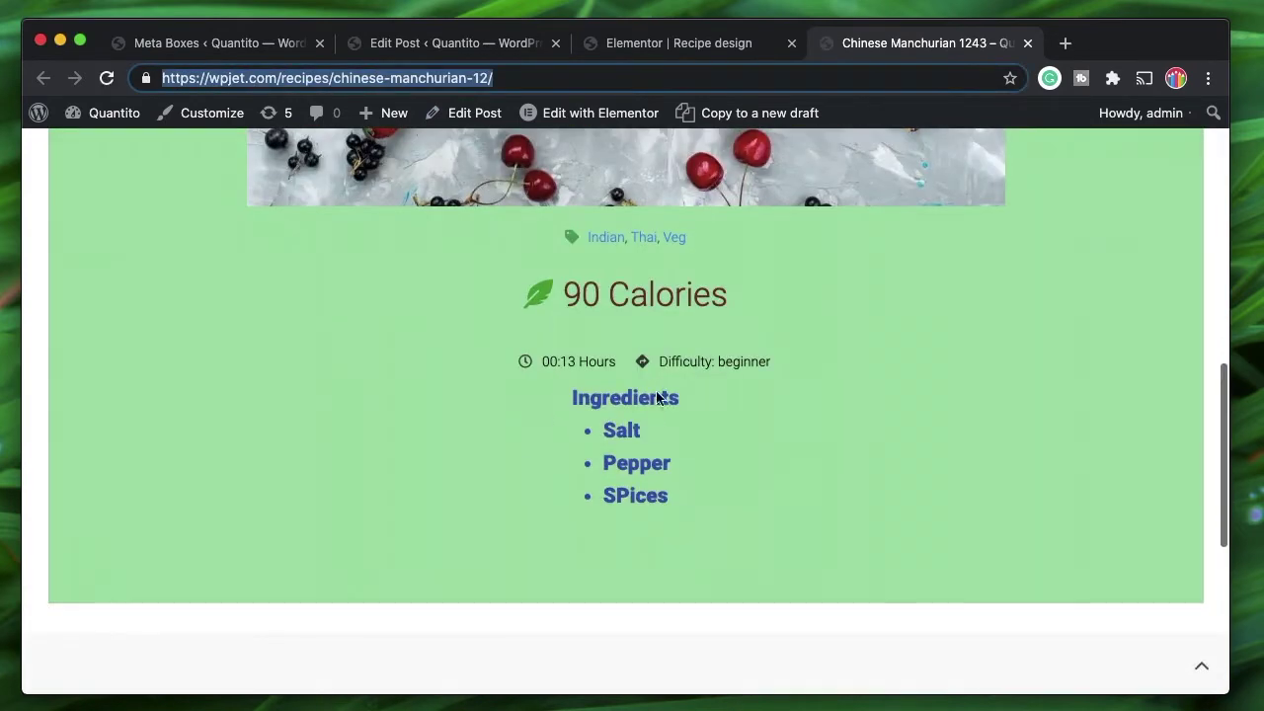
{"action": "double_click", "coordinate": [623, 398]}
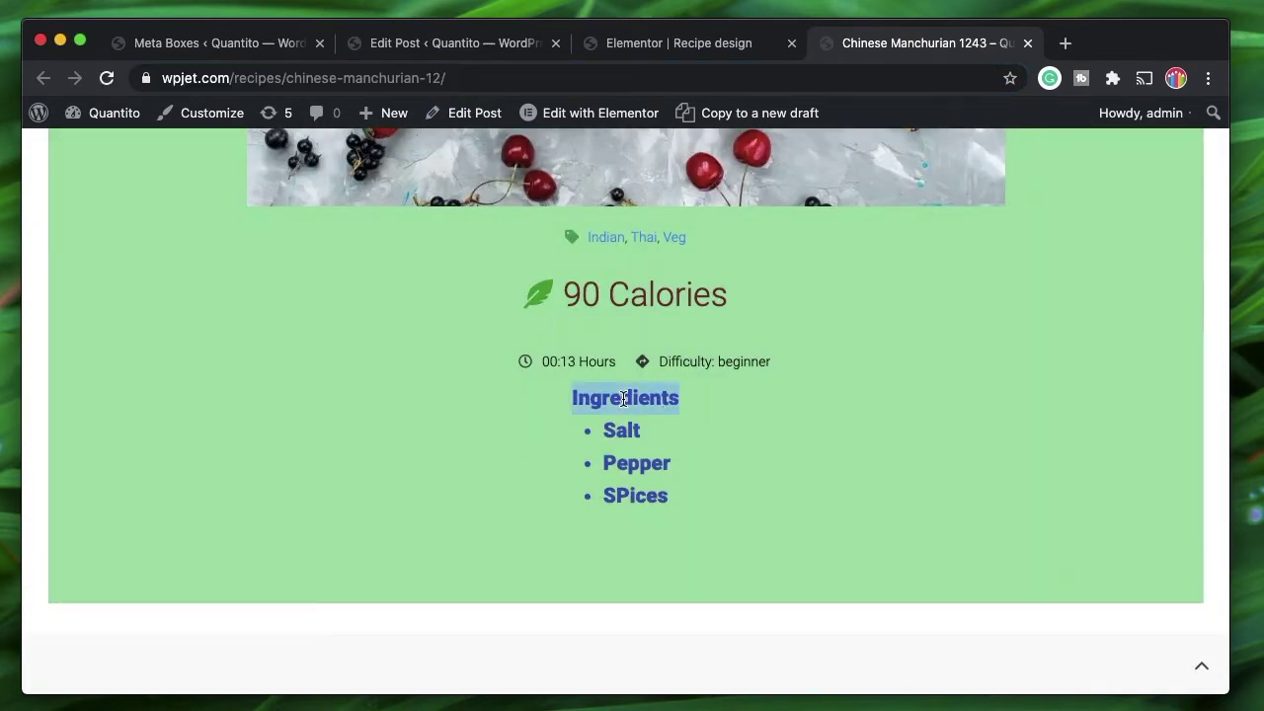
{"action": "triple_click", "coordinate": [620, 291]}
{"action": "double_click", "coordinate": [622, 395]}
{"action": "double_click", "coordinate": [580, 289]}
{"action": "double_click", "coordinate": [603, 395]}
{"action": "double_click", "coordinate": [609, 435]}
{"action": "left_click", "coordinate": [667, 503]}
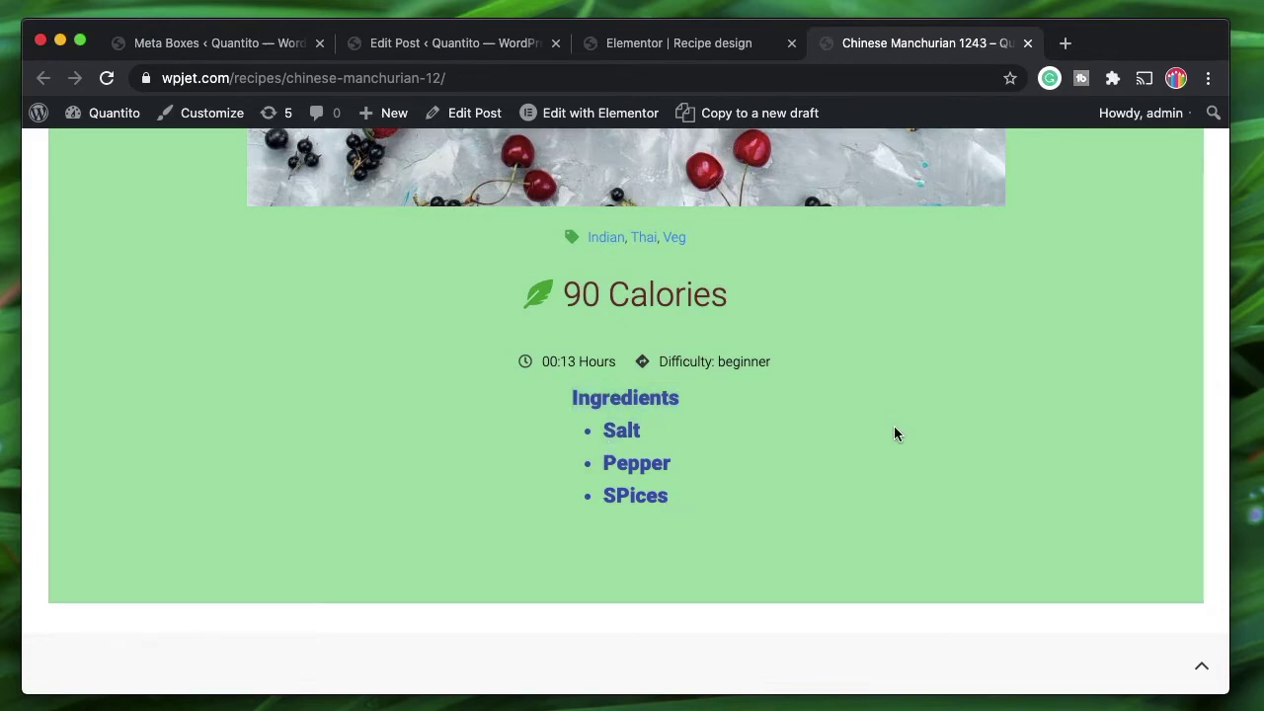
Step: In the Recipe design template, change the visibility condition's custom field to Difficulty and view its advanced settings
{"action": "left_click", "coordinate": [679, 43]}
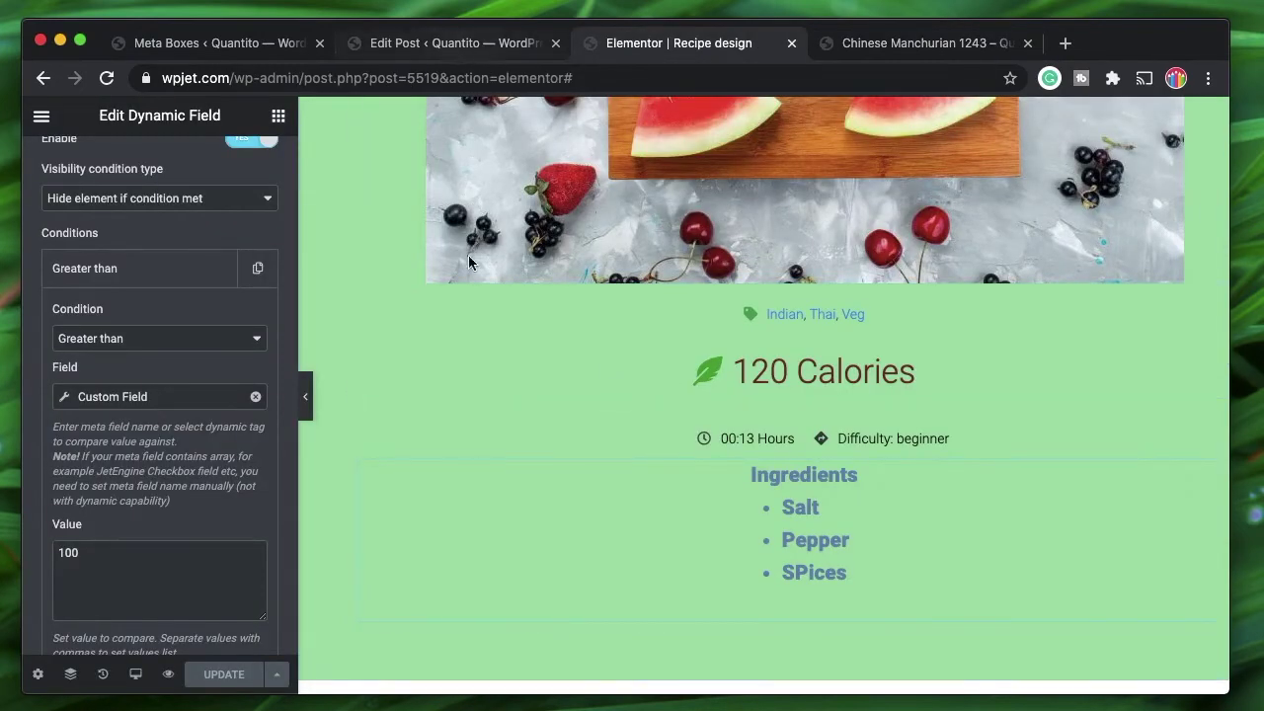
{"action": "left_click", "coordinate": [181, 407]}
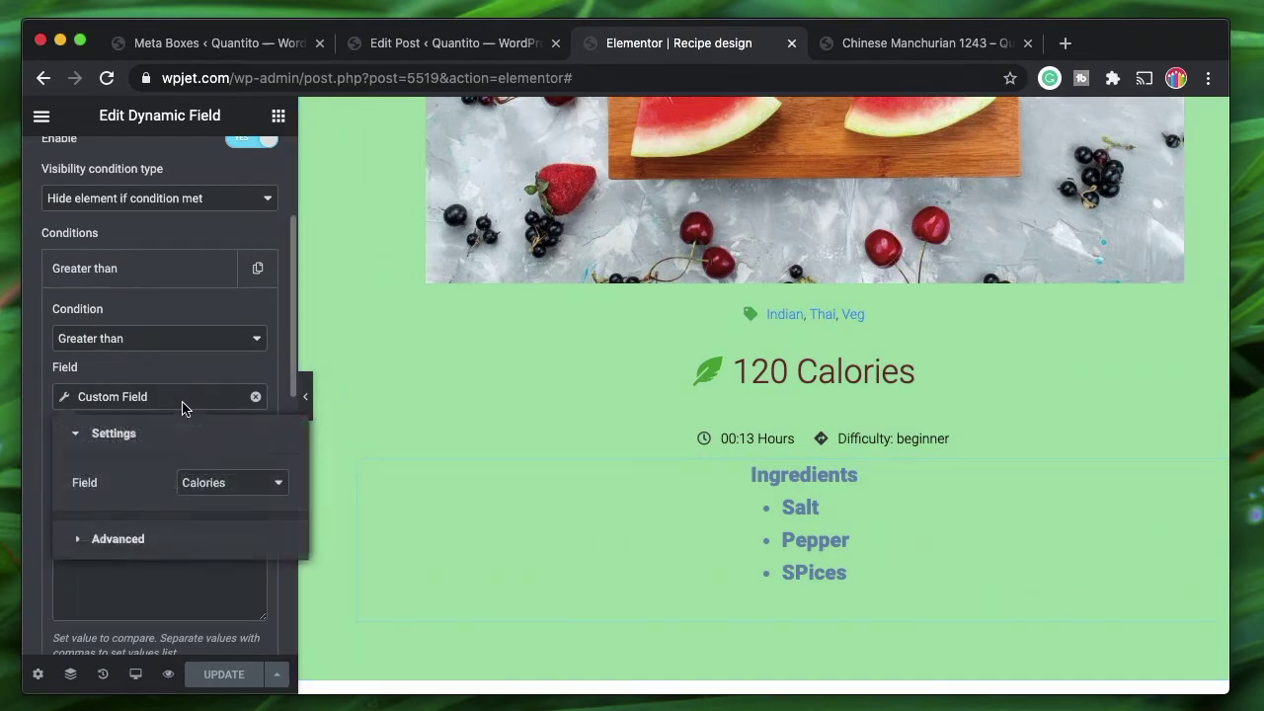
{"action": "left_click", "coordinate": [221, 488]}
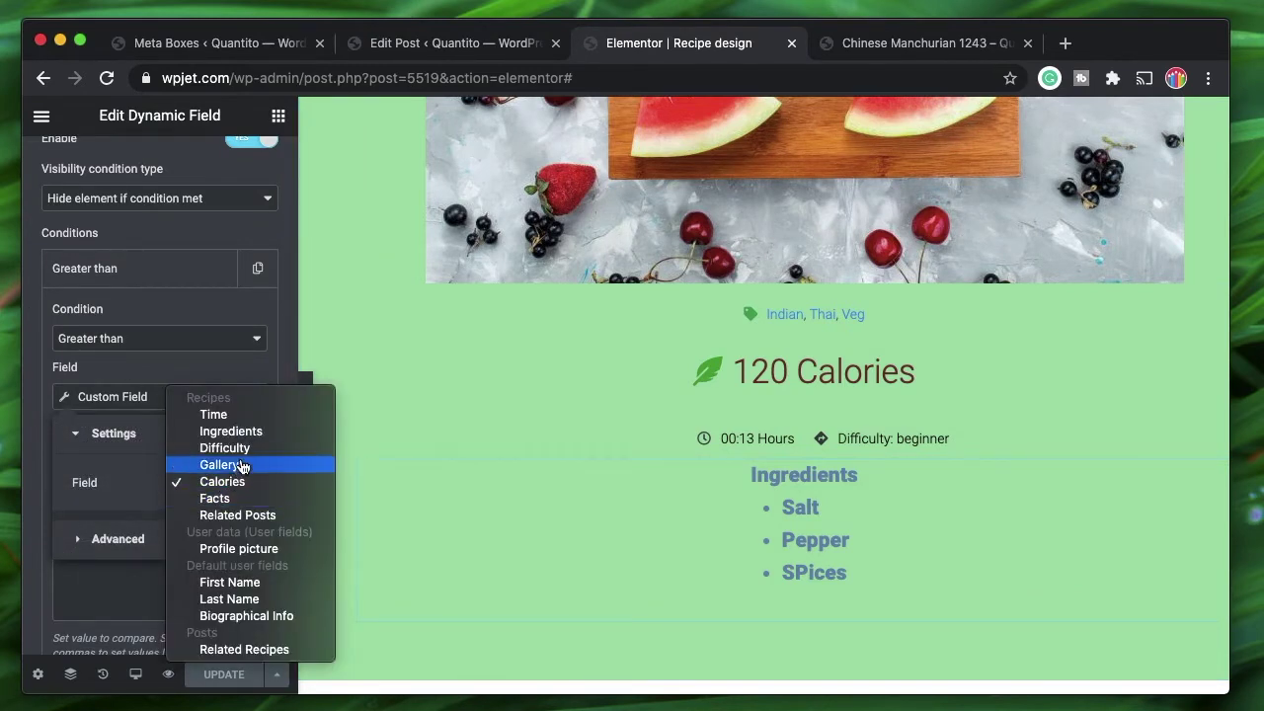
{"action": "left_click", "coordinate": [249, 452]}
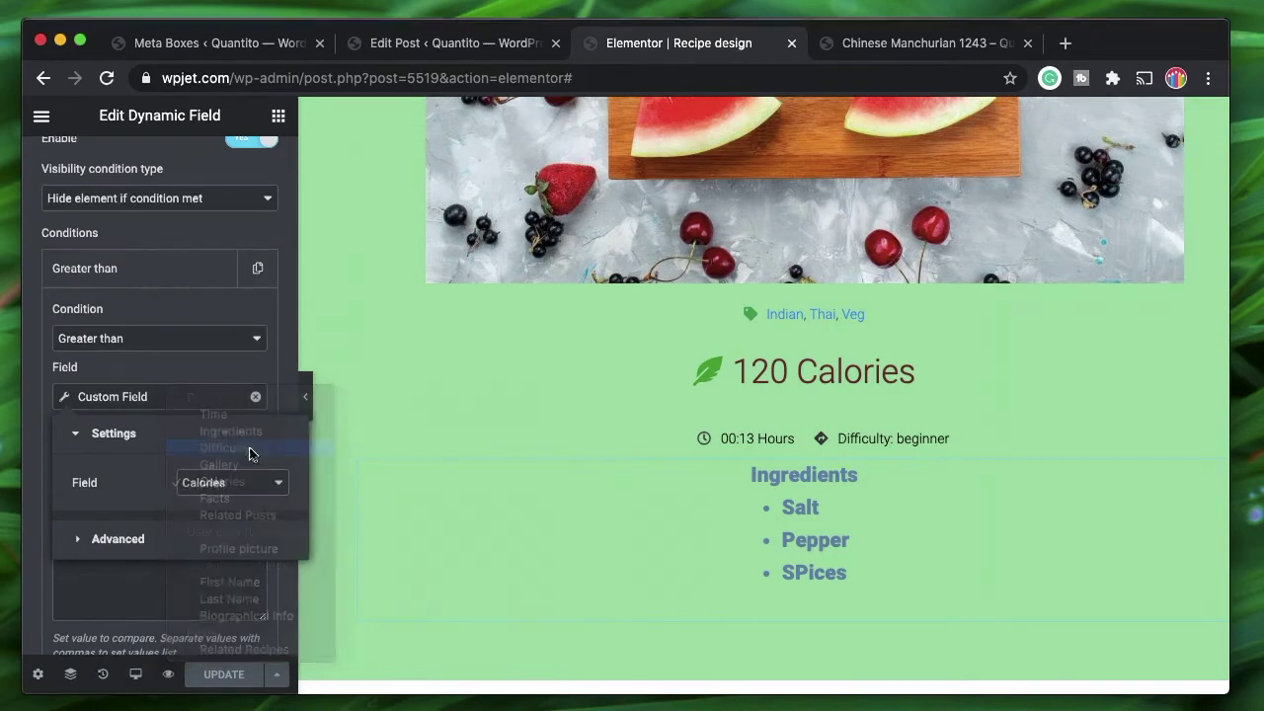
{"action": "left_click", "coordinate": [154, 539]}
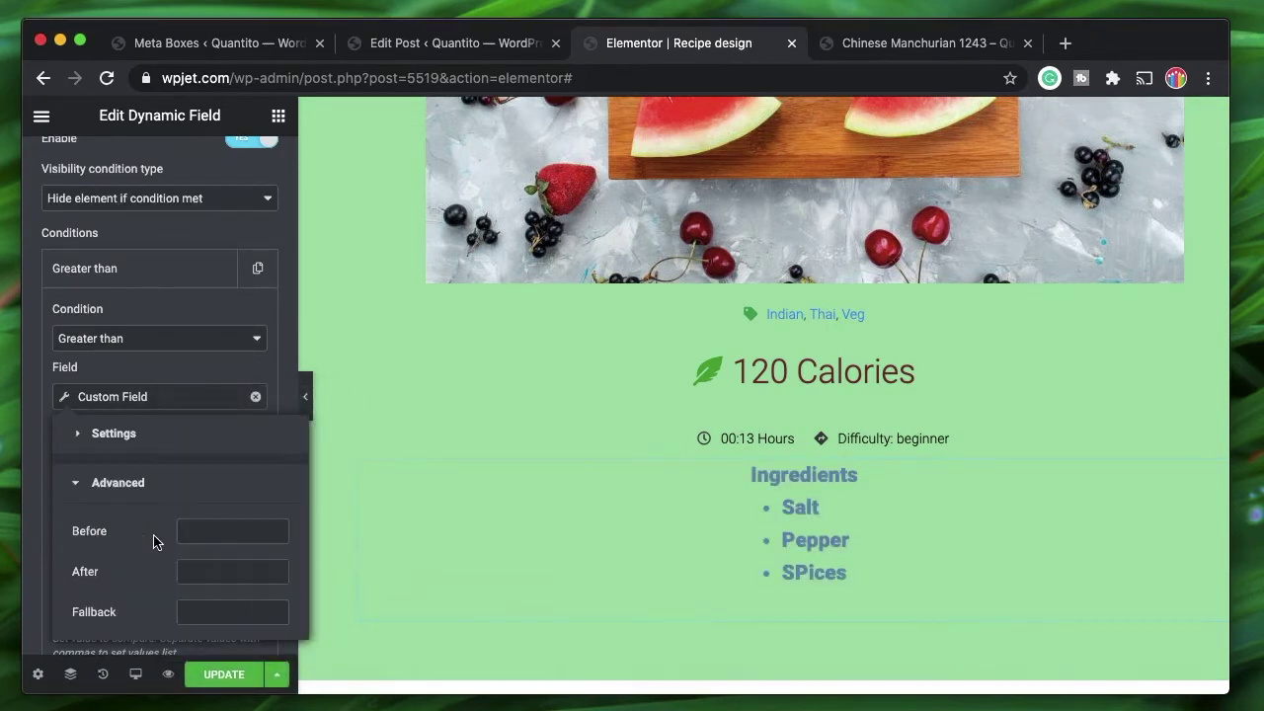
Step: Change the visibility condition's comparison operator to Not Equal
{"action": "left_click", "coordinate": [135, 336]}
{"action": "left_click", "coordinate": [138, 339]}
{"action": "left_click", "coordinate": [137, 322]}
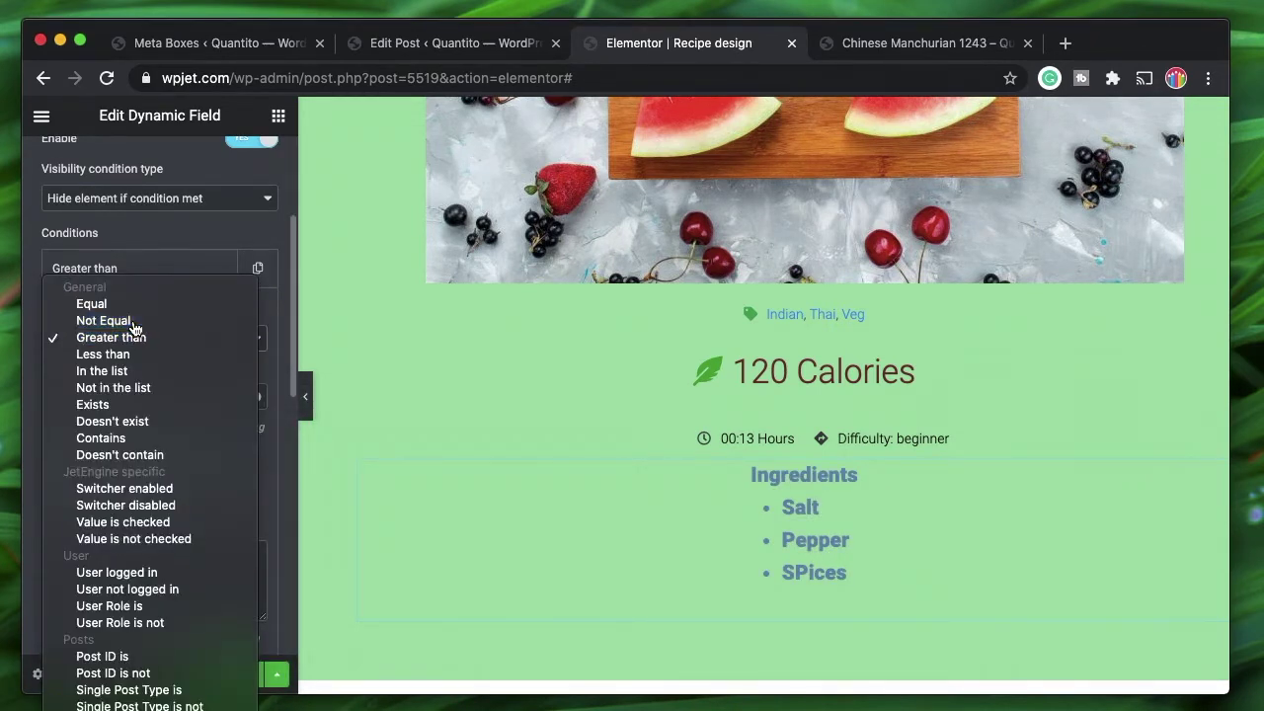
Step: Look up the Difficulty option values in the meta box and set the condition's comparison value to hard
{"action": "double_click", "coordinate": [111, 553]}
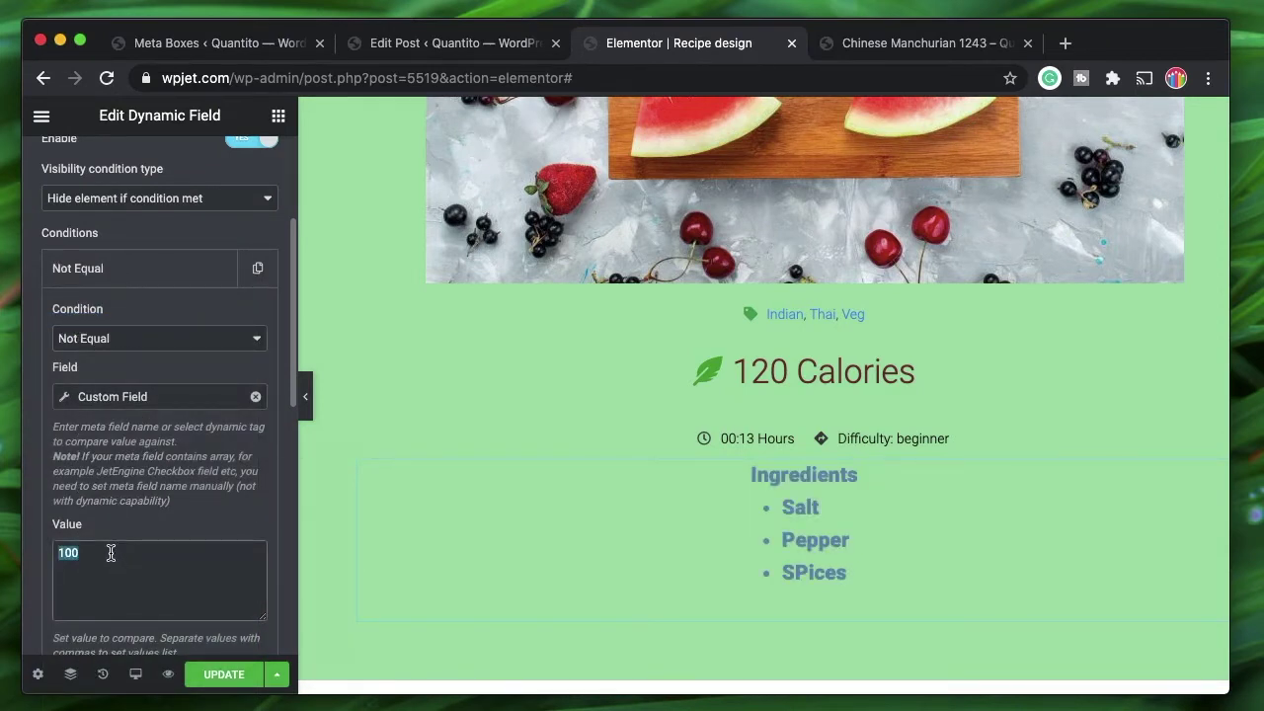
{"action": "left_click", "coordinate": [476, 45]}
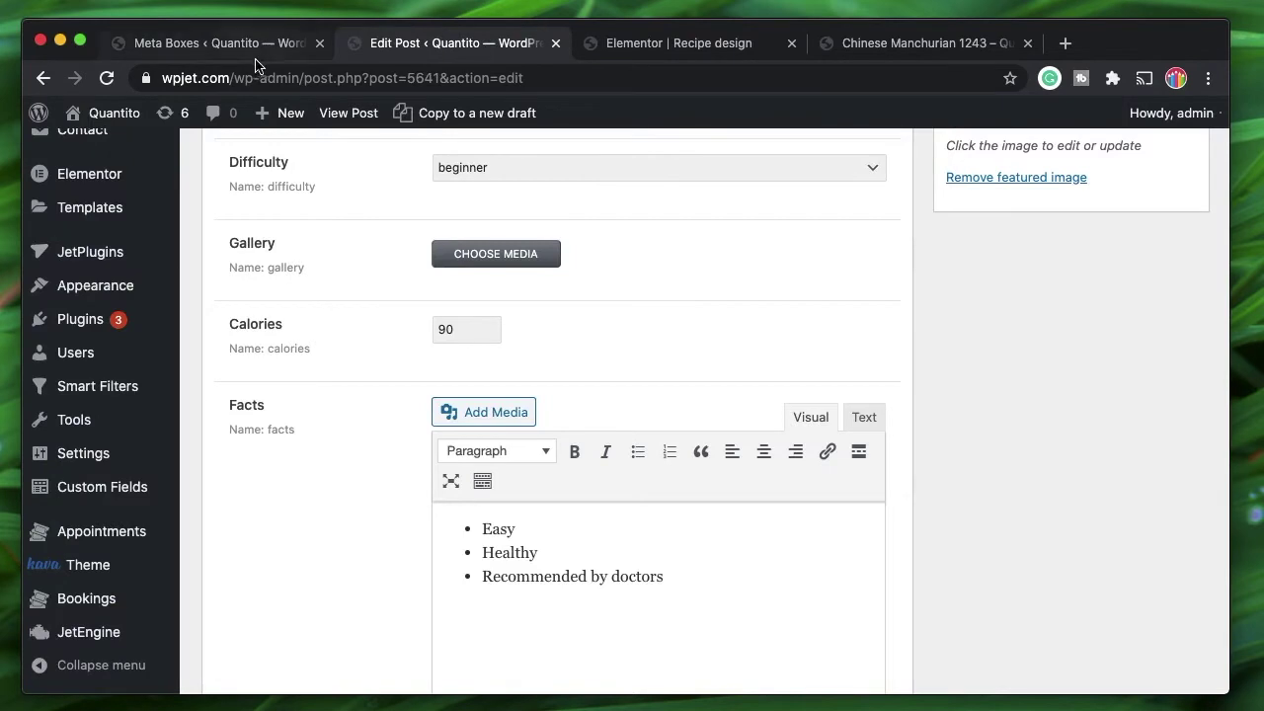
{"action": "left_click", "coordinate": [225, 55]}
{"action": "scroll", "coordinate": [410, 465], "scroll_direction": "down", "scroll_amount": 3}
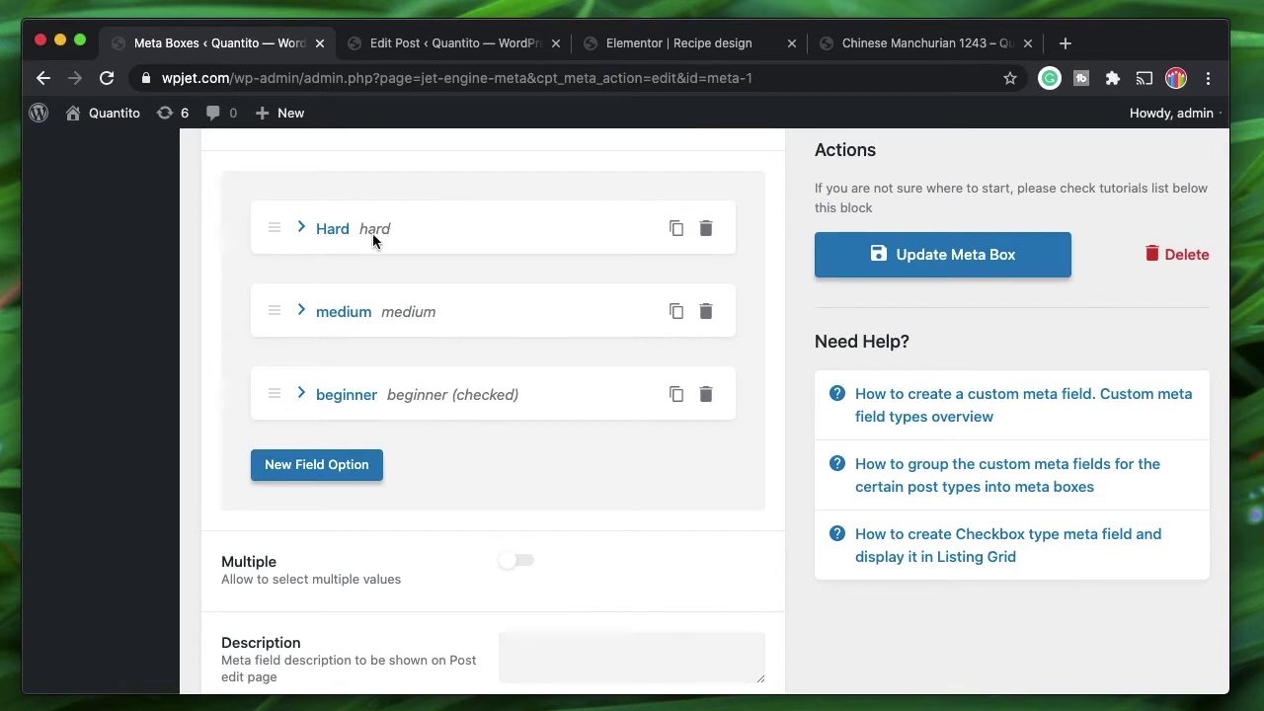
{"action": "left_click", "coordinate": [615, 50]}
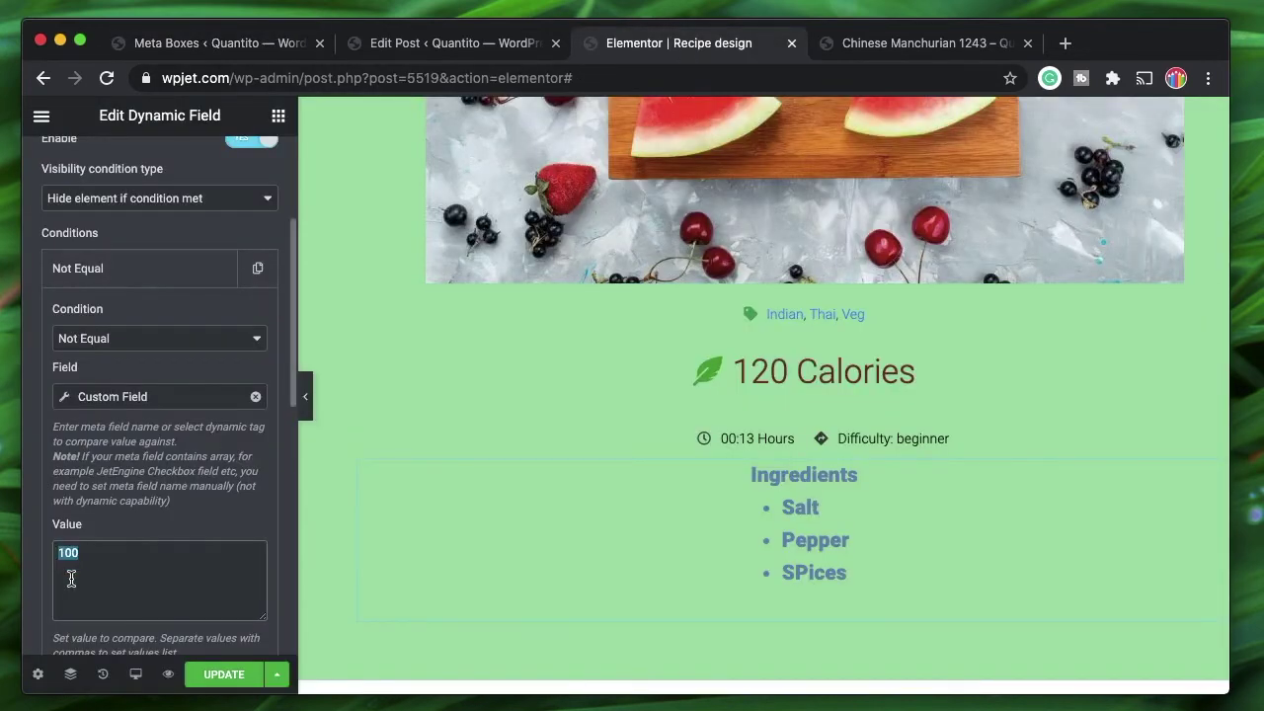
{"action": "type", "text": "hard"}
Step: Review and collapse the Not Equal condition, and save the updated Recipe design template
{"action": "scroll", "coordinate": [114, 494], "scroll_direction": "down", "scroll_amount": 3}
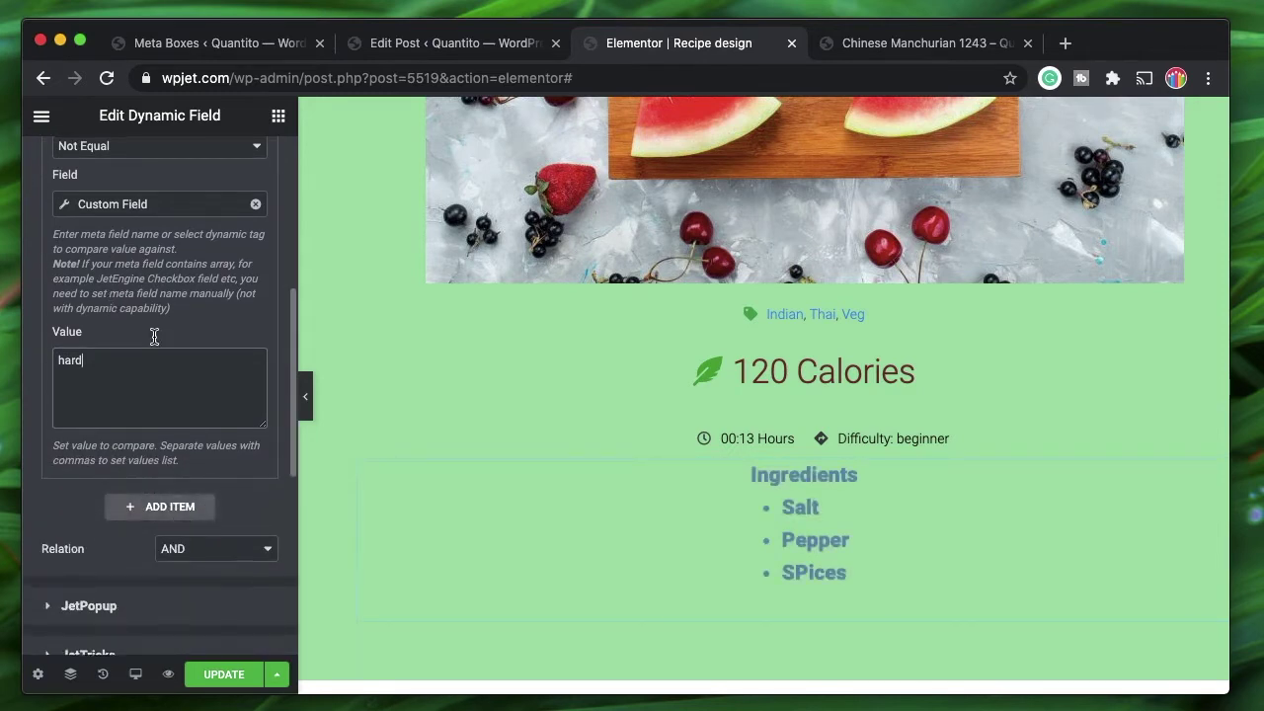
{"action": "scroll", "coordinate": [158, 341], "scroll_direction": "up", "scroll_amount": 2}
{"action": "left_click", "coordinate": [110, 192]}
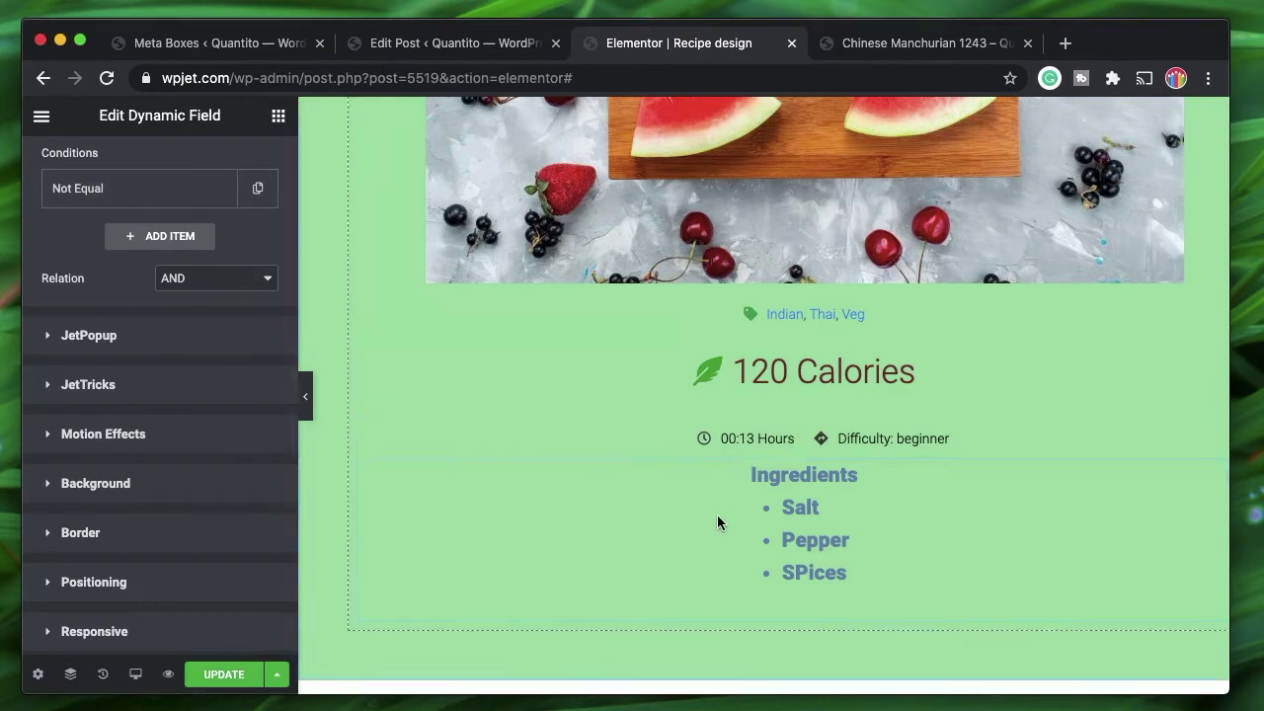
{"action": "left_click", "coordinate": [225, 674]}
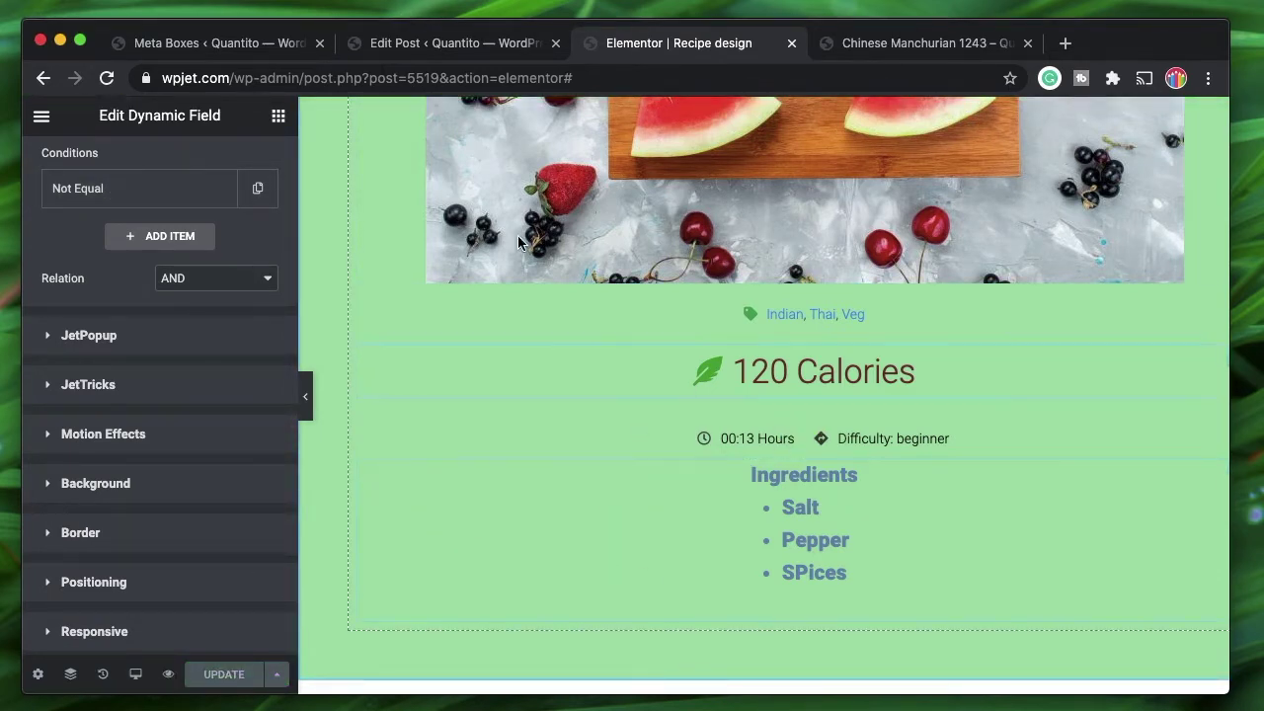
Step: Reload the published recipe page and check whether the Ingredients list appears below the difficulty
{"action": "left_click", "coordinate": [905, 44]}
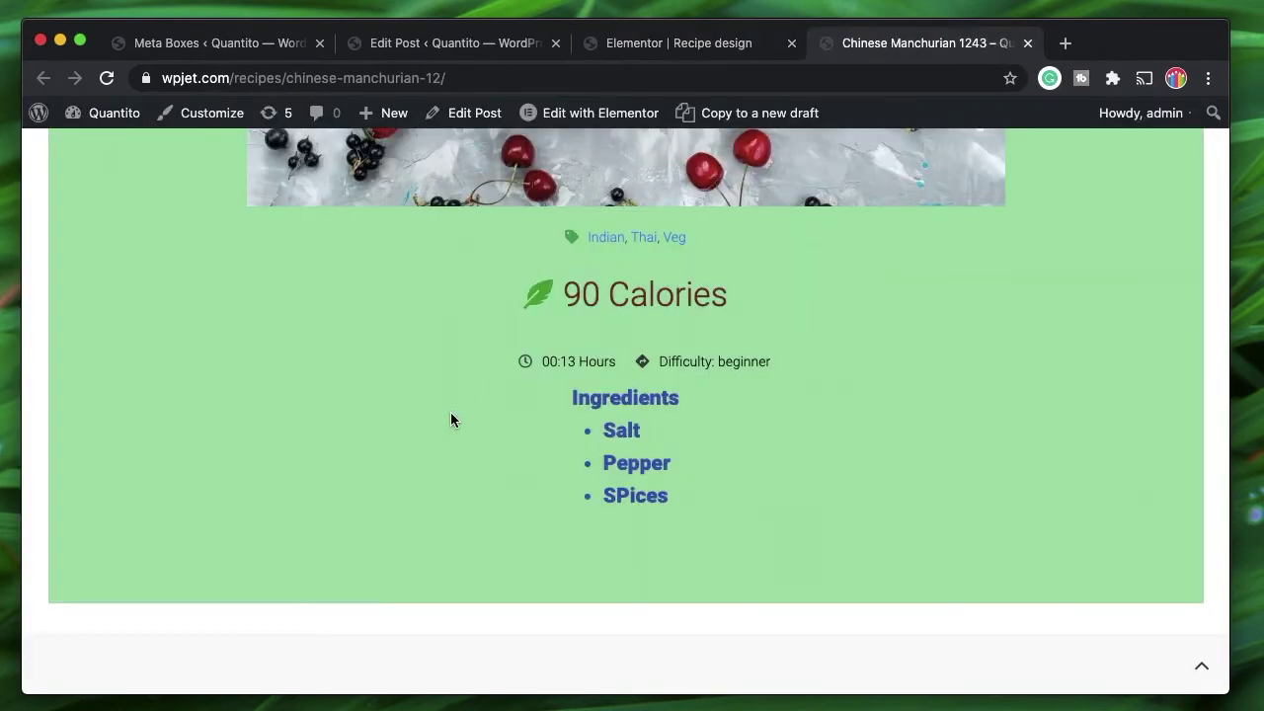
{"action": "left_click", "coordinate": [107, 78]}
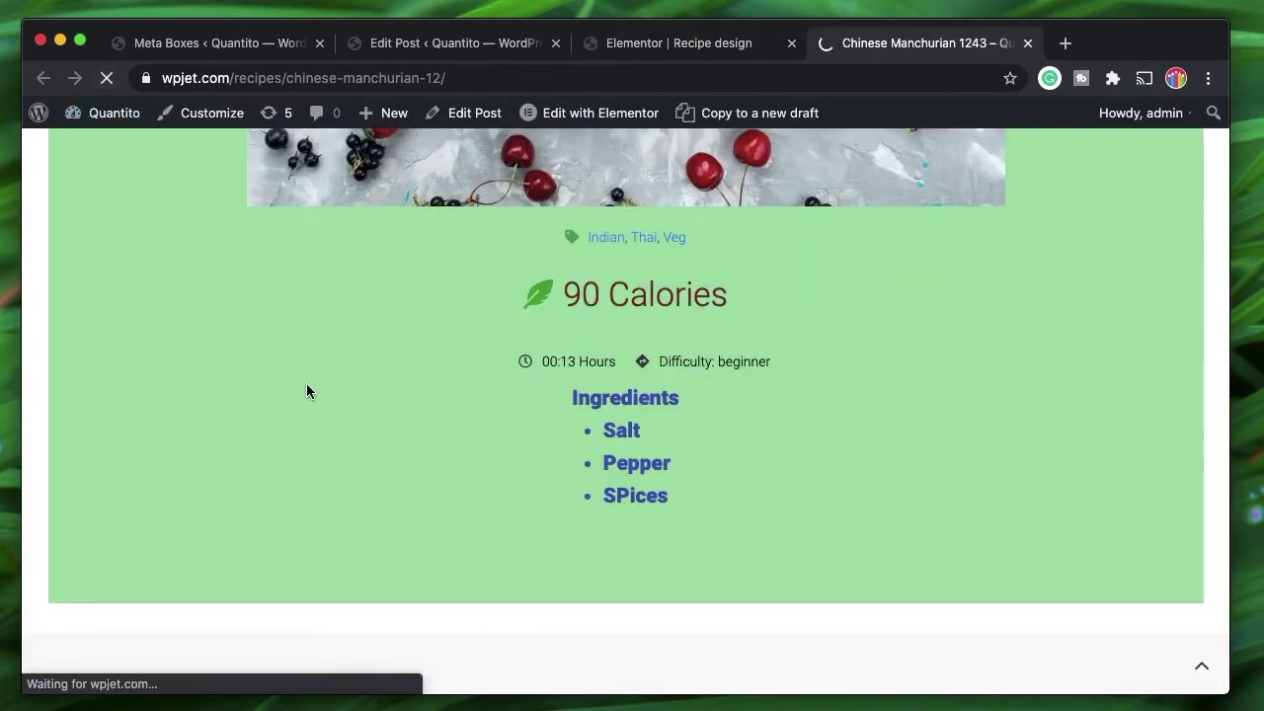
{"action": "scroll", "coordinate": [952, 284], "scroll_direction": "up", "scroll_amount": 2}
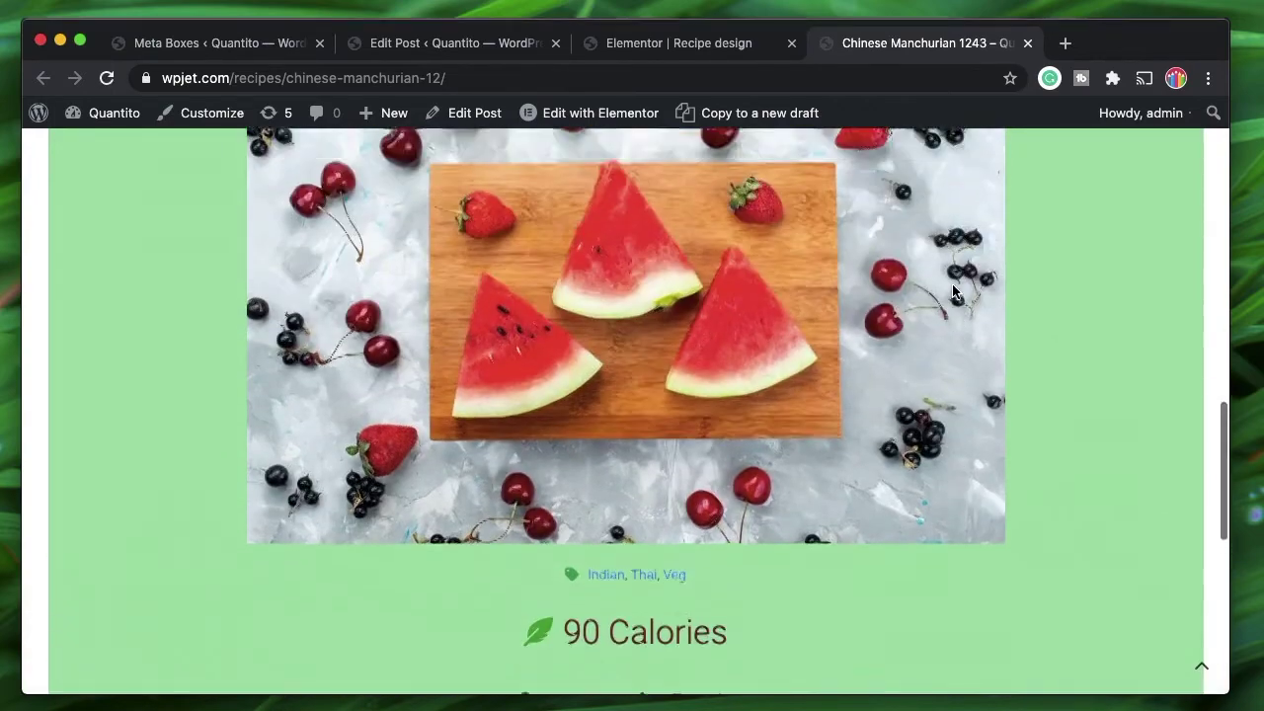
{"action": "scroll", "coordinate": [952, 287], "scroll_direction": "down", "scroll_amount": 5}
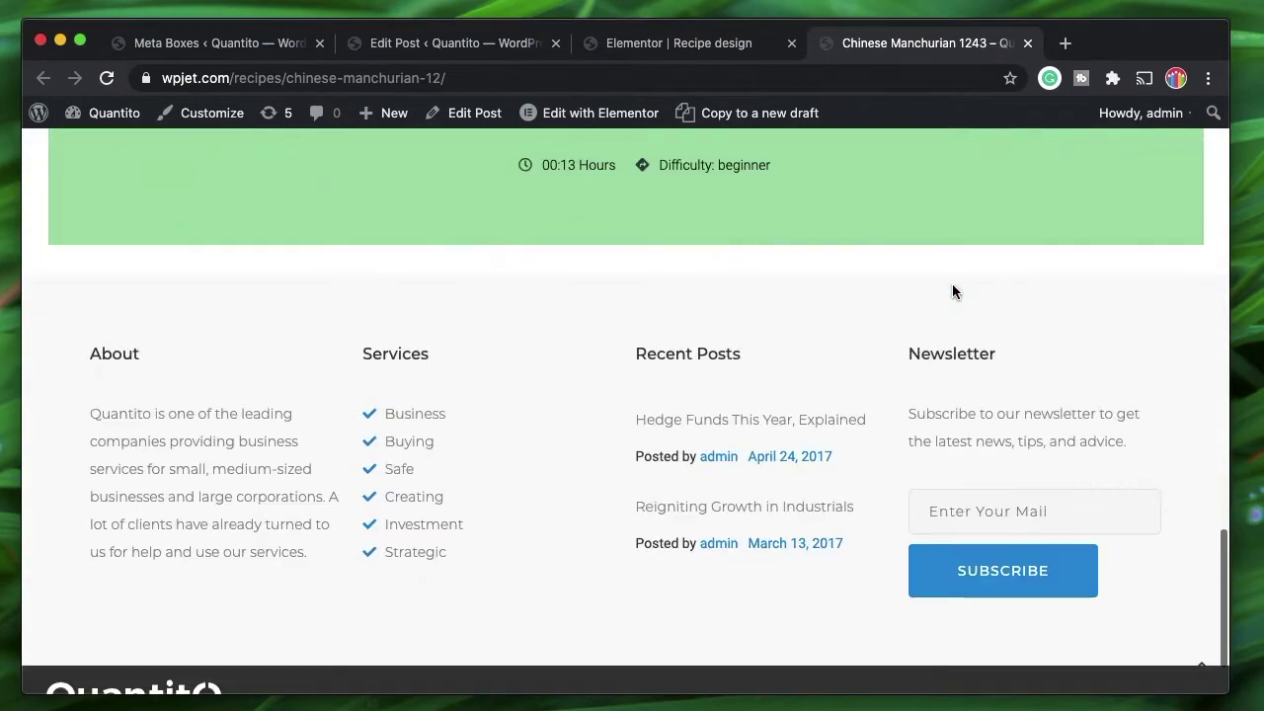
Step: Examine the difficulty line on the published recipe page and the area beneath it for the Ingredients list
{"action": "scroll", "coordinate": [613, 237], "scroll_direction": "up", "scroll_amount": 1}
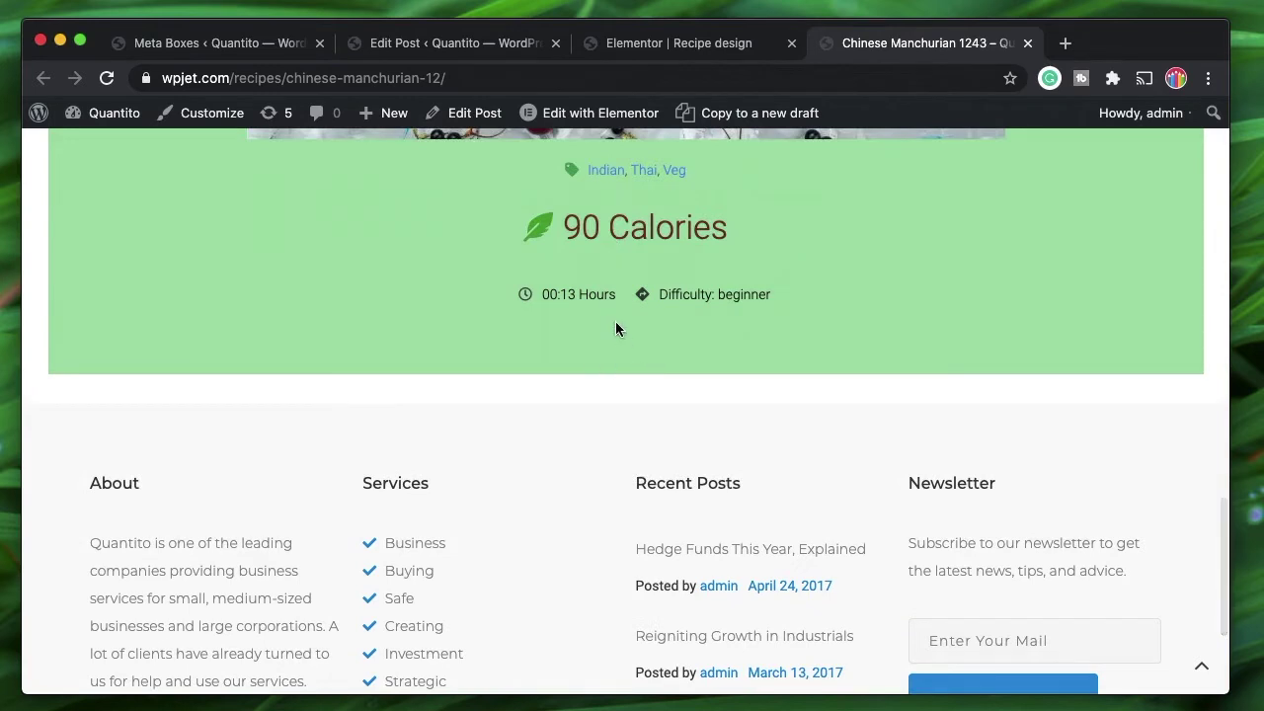
{"action": "scroll", "coordinate": [640, 320], "scroll_direction": "up", "scroll_amount": 1}
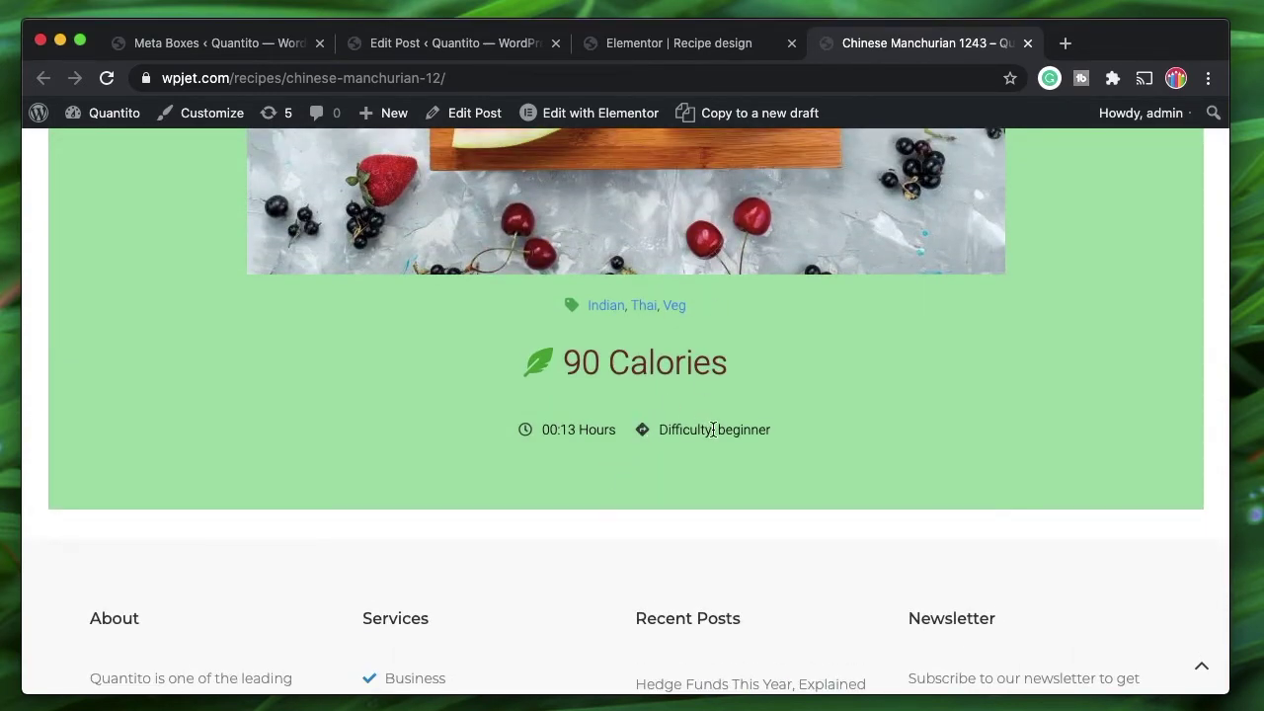
{"action": "left_click_drag", "start_coordinate": [752, 431], "coordinate": [595, 475]}
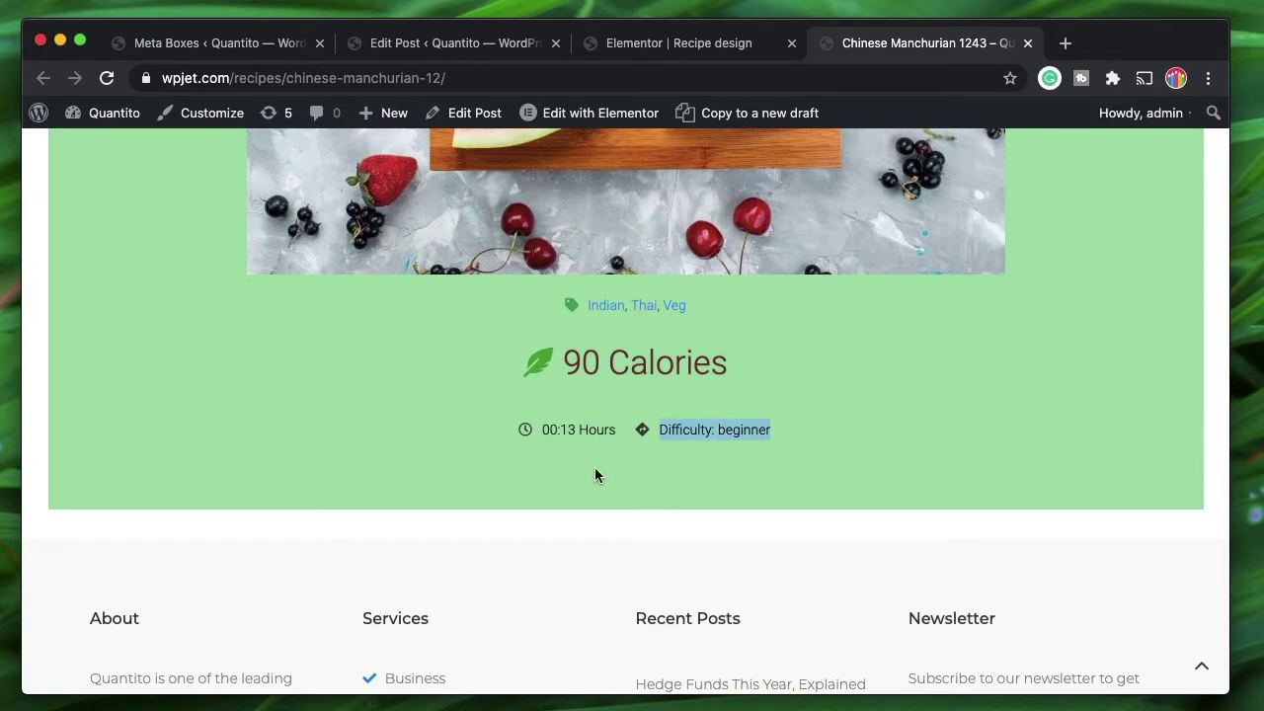
{"action": "triple_click", "coordinate": [687, 466]}
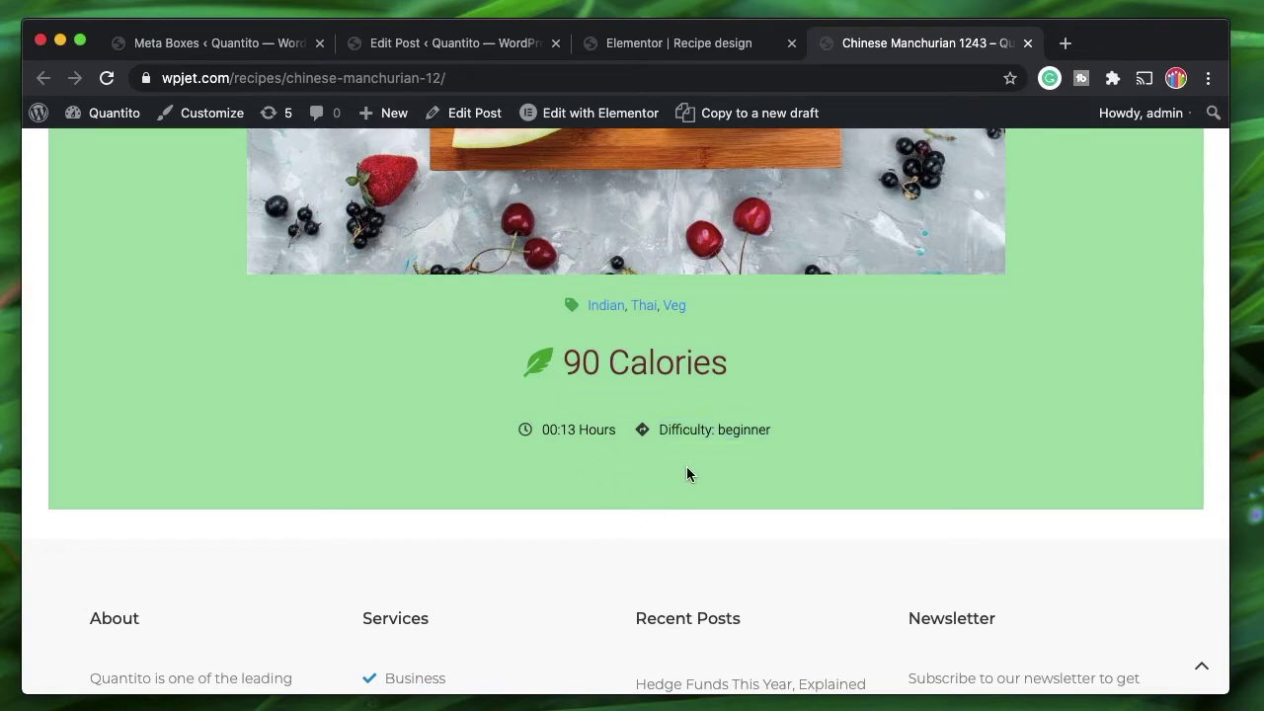
Step: Return to the Elementor recipe design, keep the conditions' relation at AND, and add a second visibility condition
{"action": "left_click", "coordinate": [671, 45]}
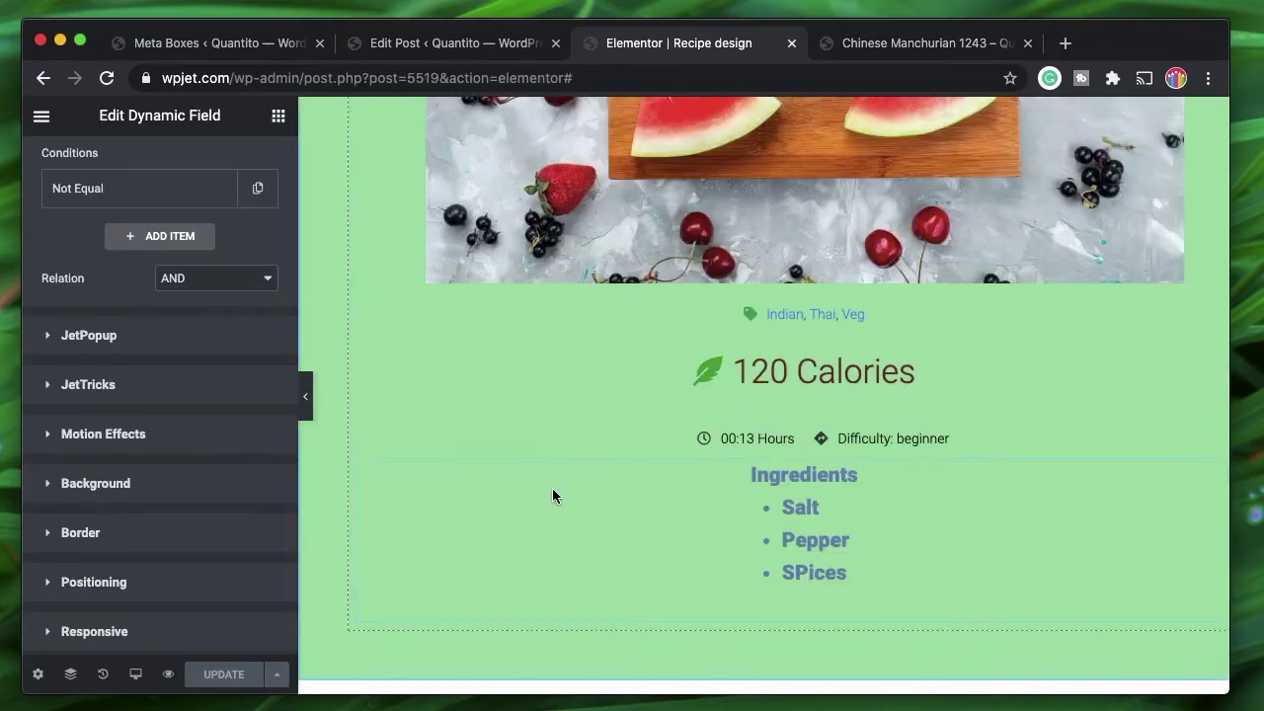
{"action": "left_click", "coordinate": [197, 285]}
{"action": "left_click", "coordinate": [226, 282]}
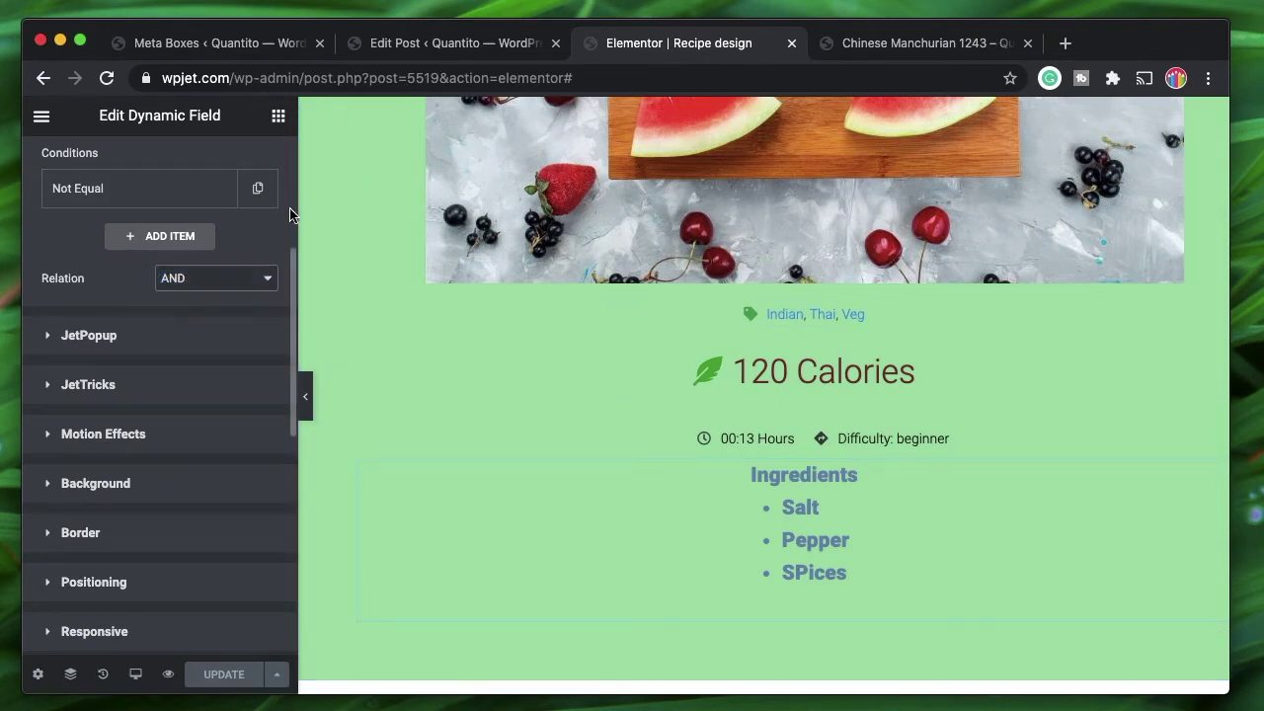
{"action": "scroll", "coordinate": [164, 244], "scroll_direction": "up", "scroll_amount": 2}
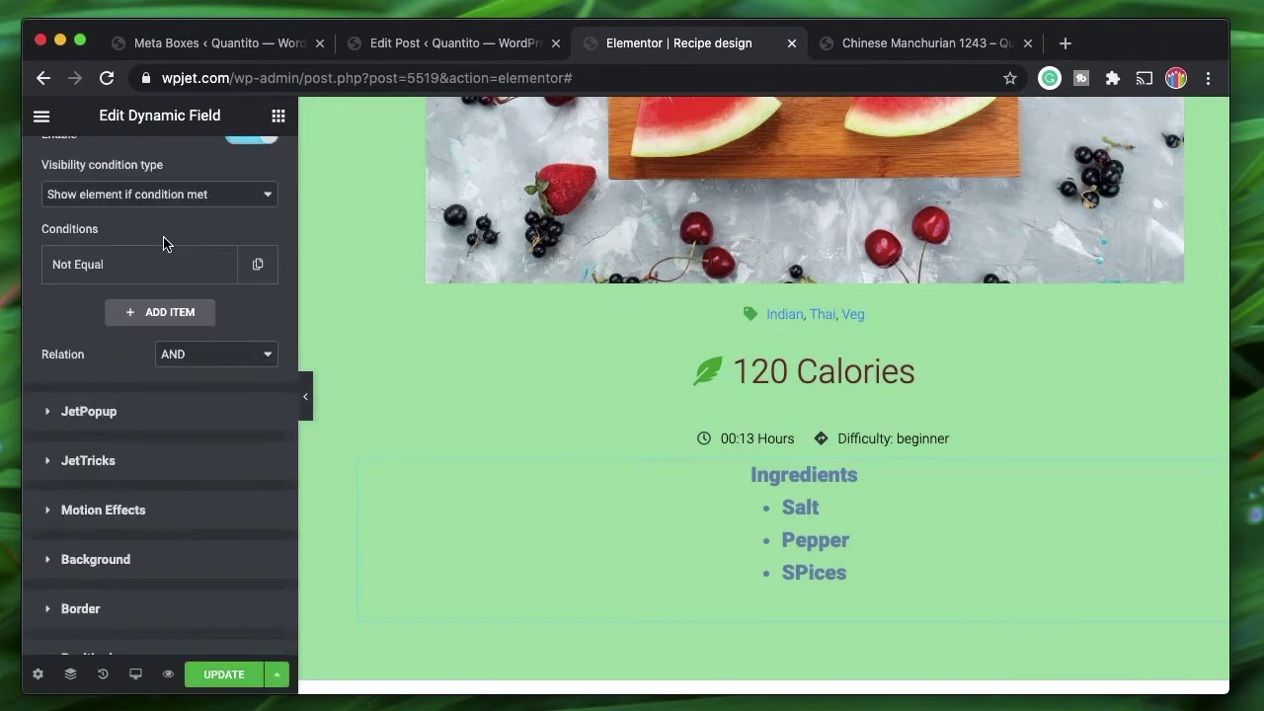
{"action": "left_click", "coordinate": [167, 316]}
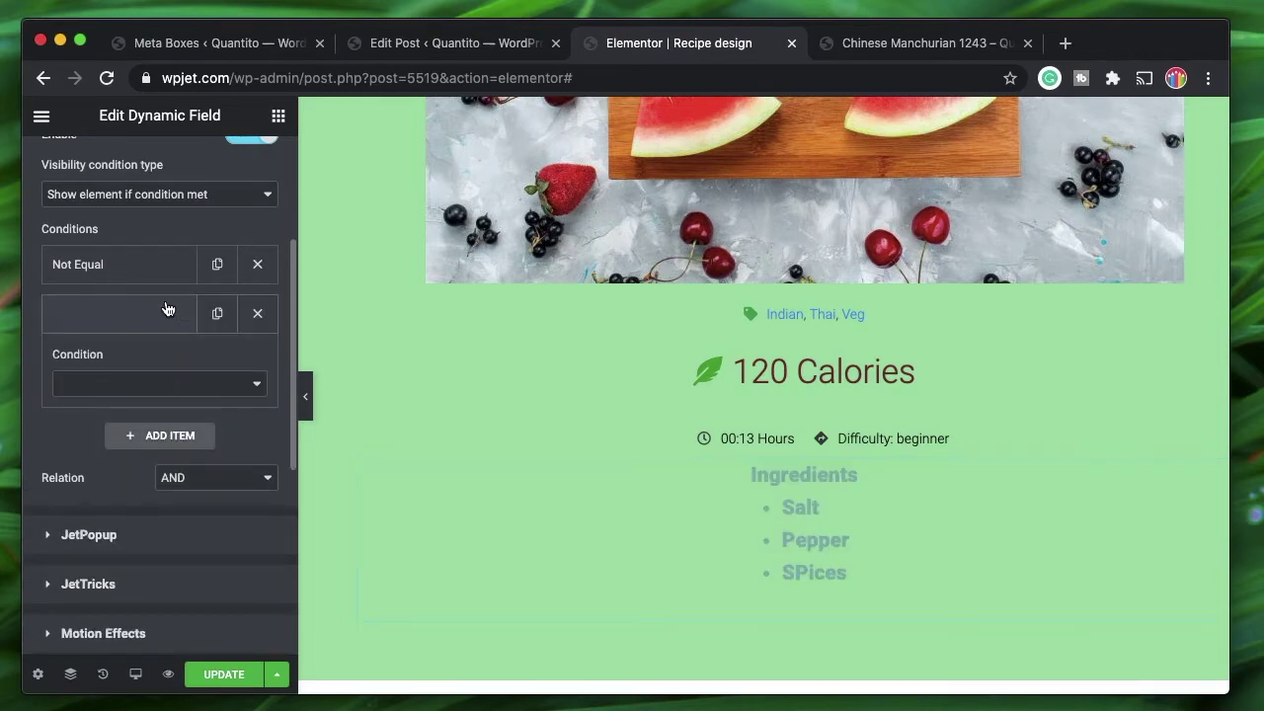
Step: Review the Not Equal condition's custom field setting and comparison value, and collapse the condition
{"action": "left_click", "coordinate": [102, 262]}
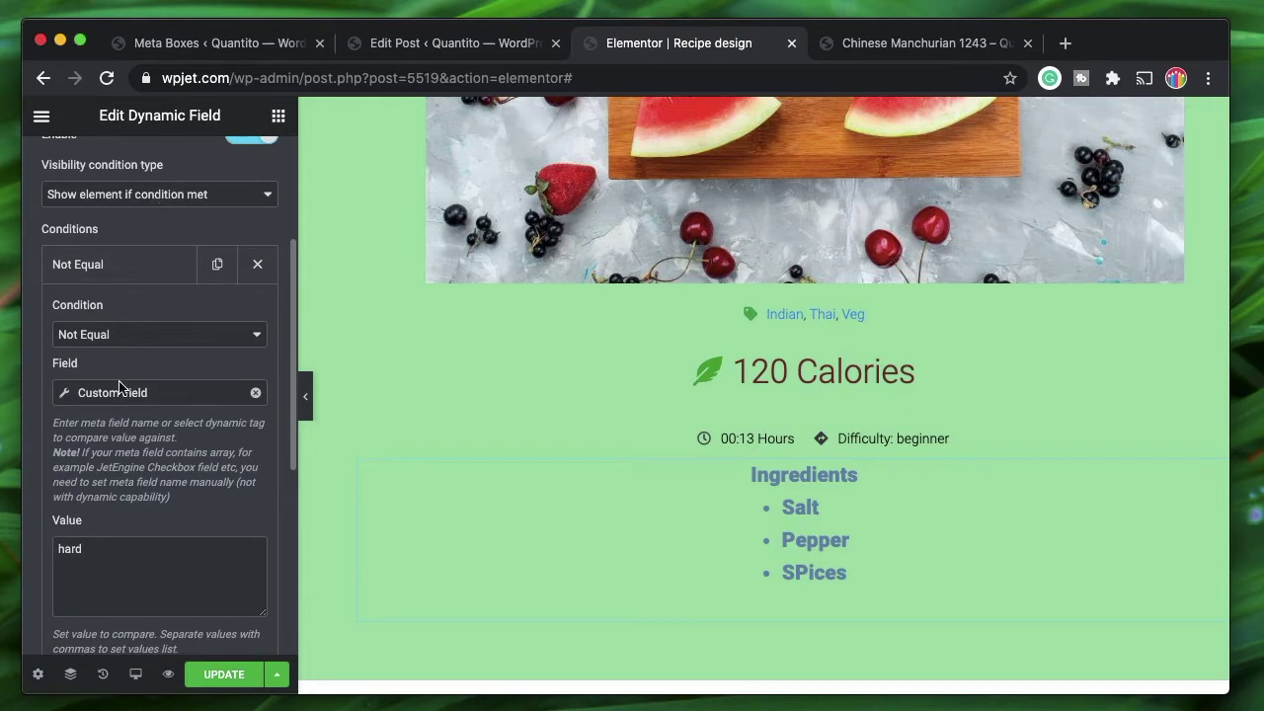
{"action": "left_click", "coordinate": [144, 392]}
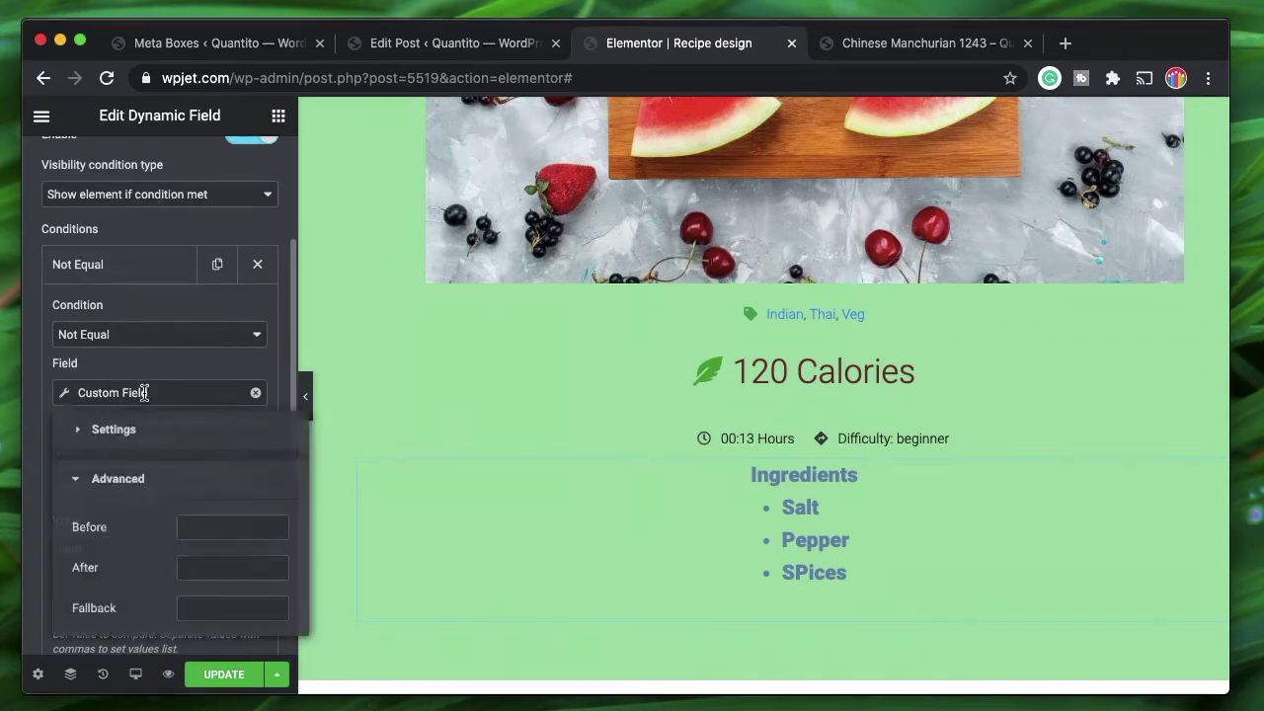
{"action": "left_click", "coordinate": [139, 443]}
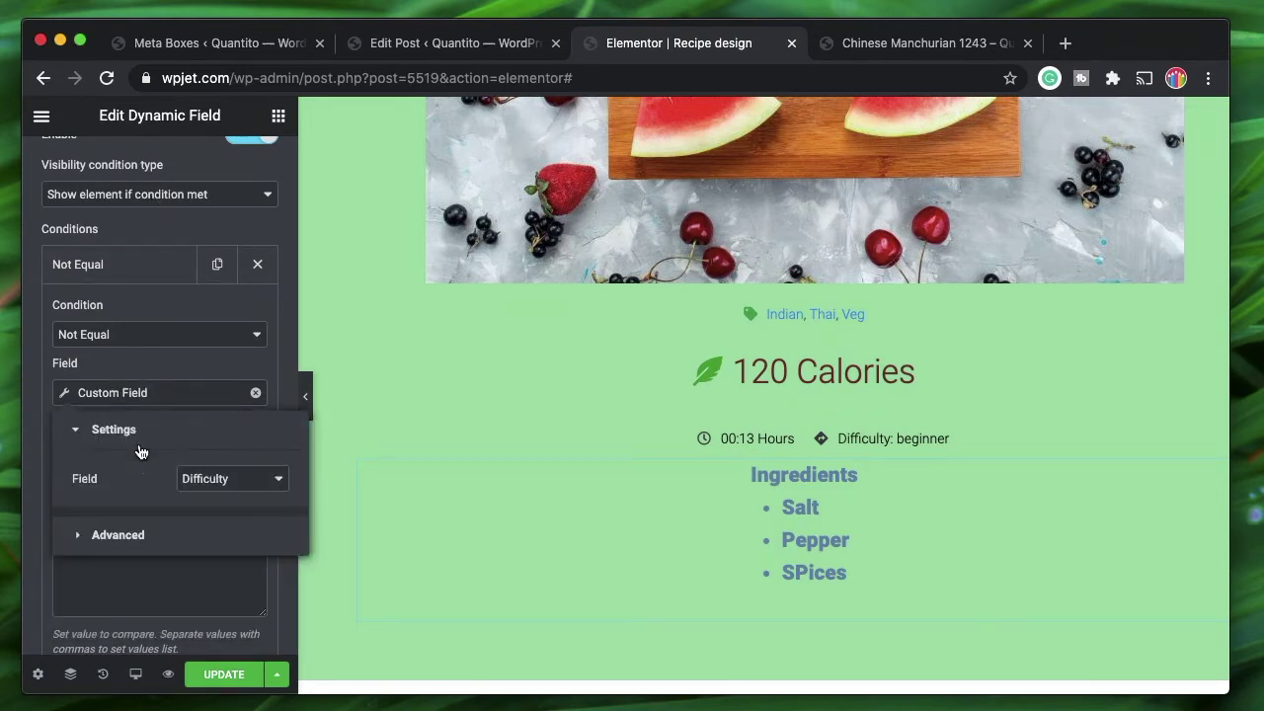
{"action": "left_click", "coordinate": [142, 381]}
{"action": "left_click", "coordinate": [108, 267]}
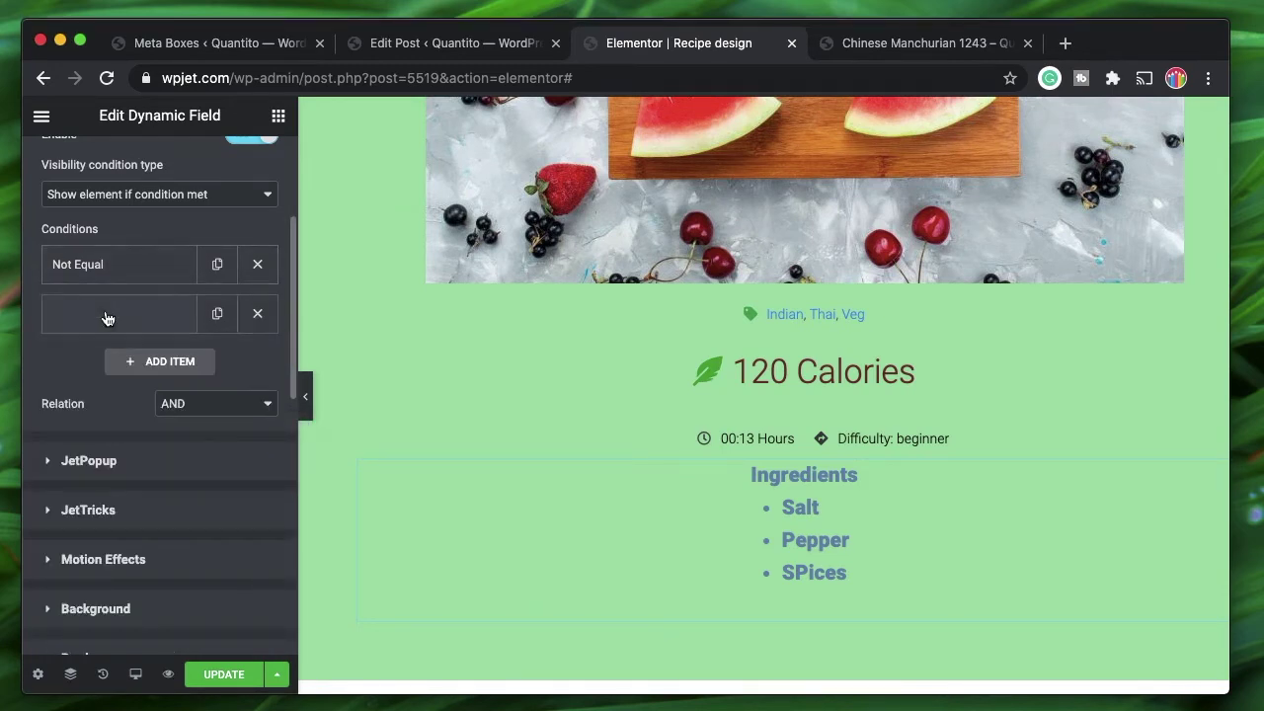
Step: Set the second visibility condition to Greater than, using the Calories custom field as its dynamic field
{"action": "left_click", "coordinate": [107, 318]}
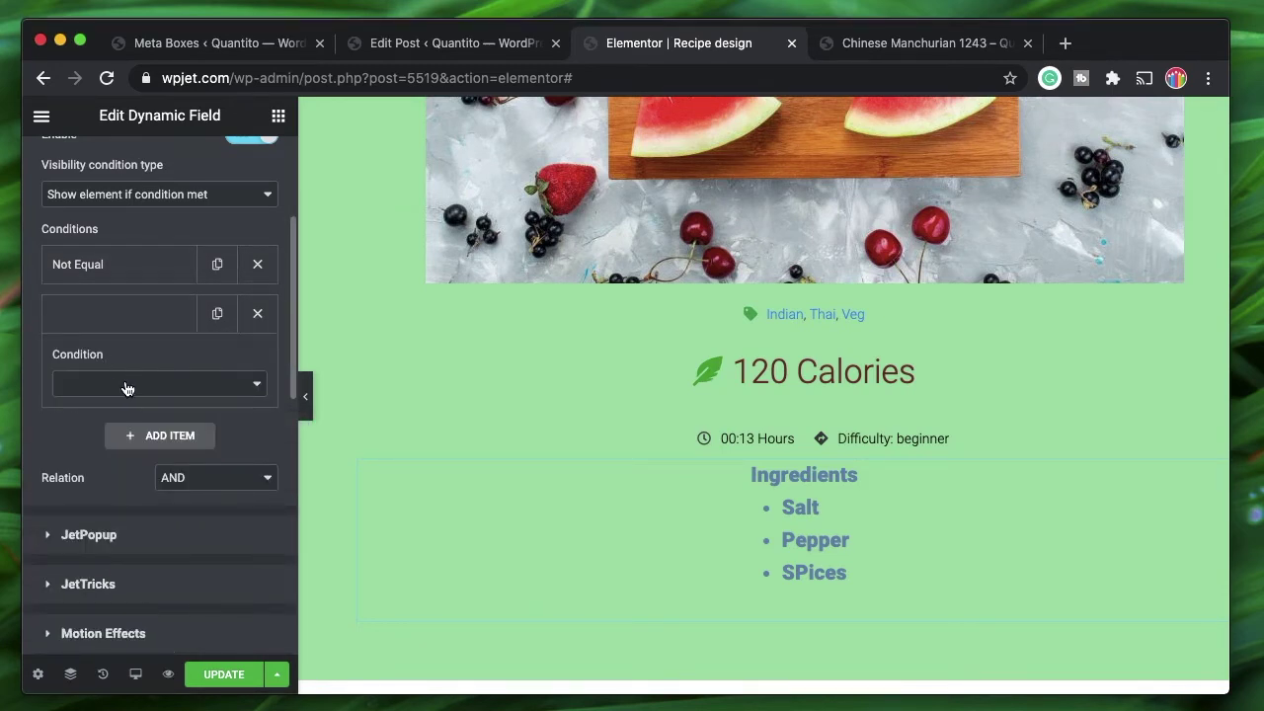
{"action": "left_click", "coordinate": [125, 387]}
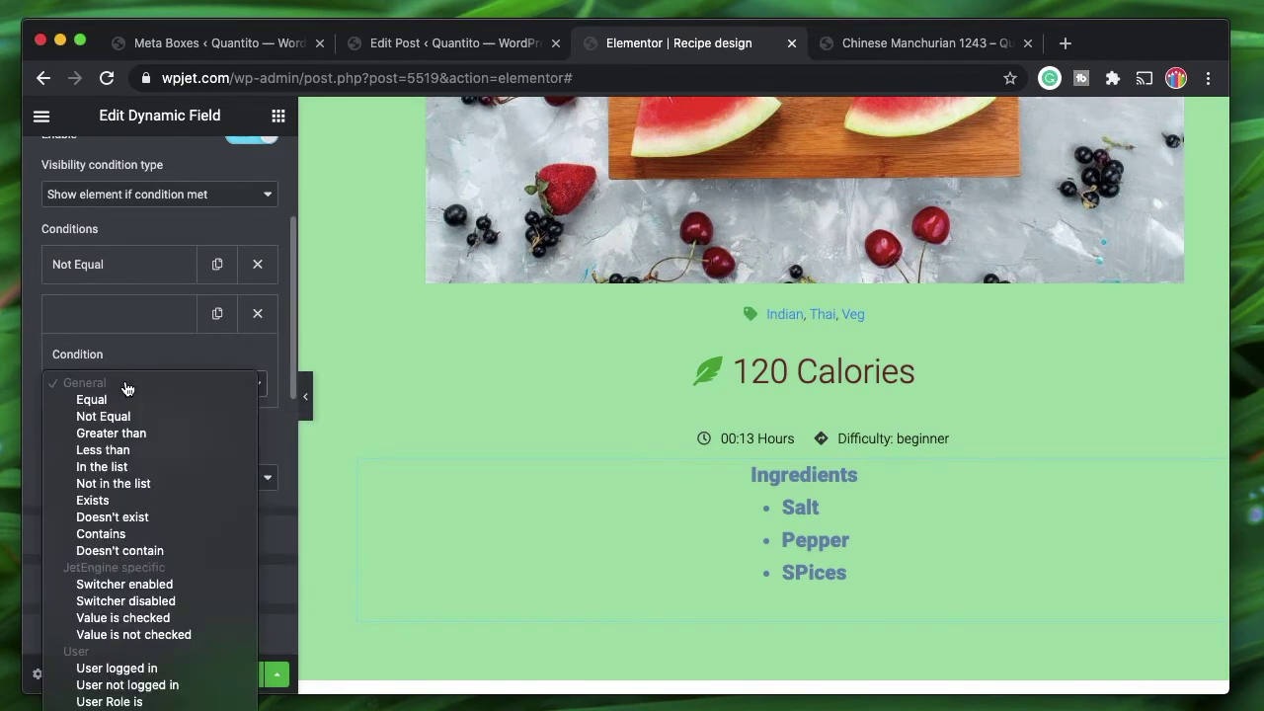
{"action": "left_click", "coordinate": [114, 433]}
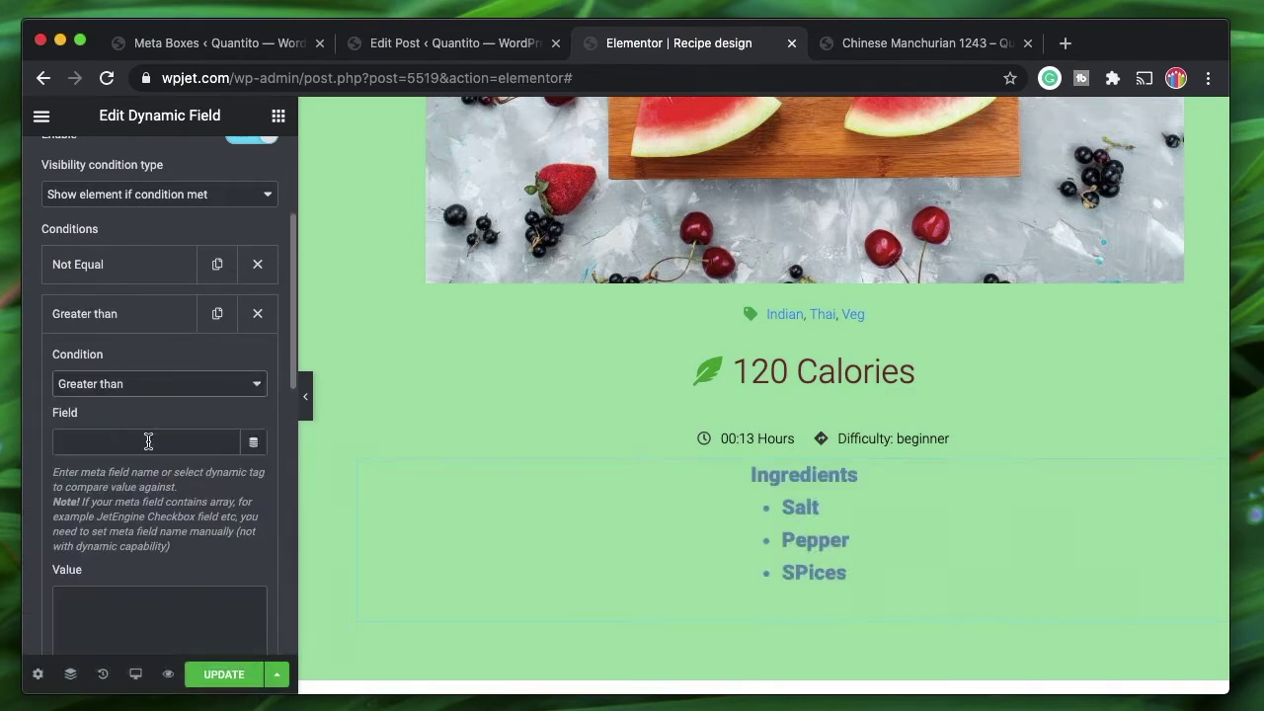
{"action": "left_click", "coordinate": [253, 444]}
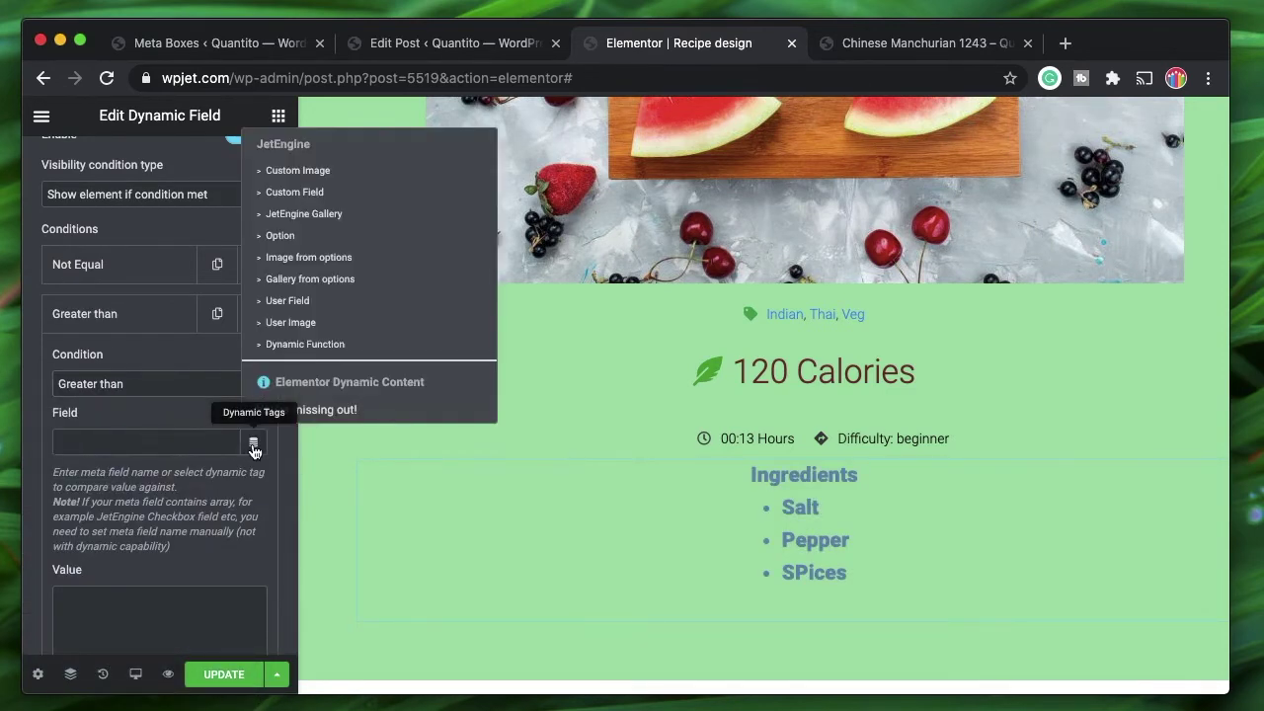
{"action": "left_click", "coordinate": [315, 193]}
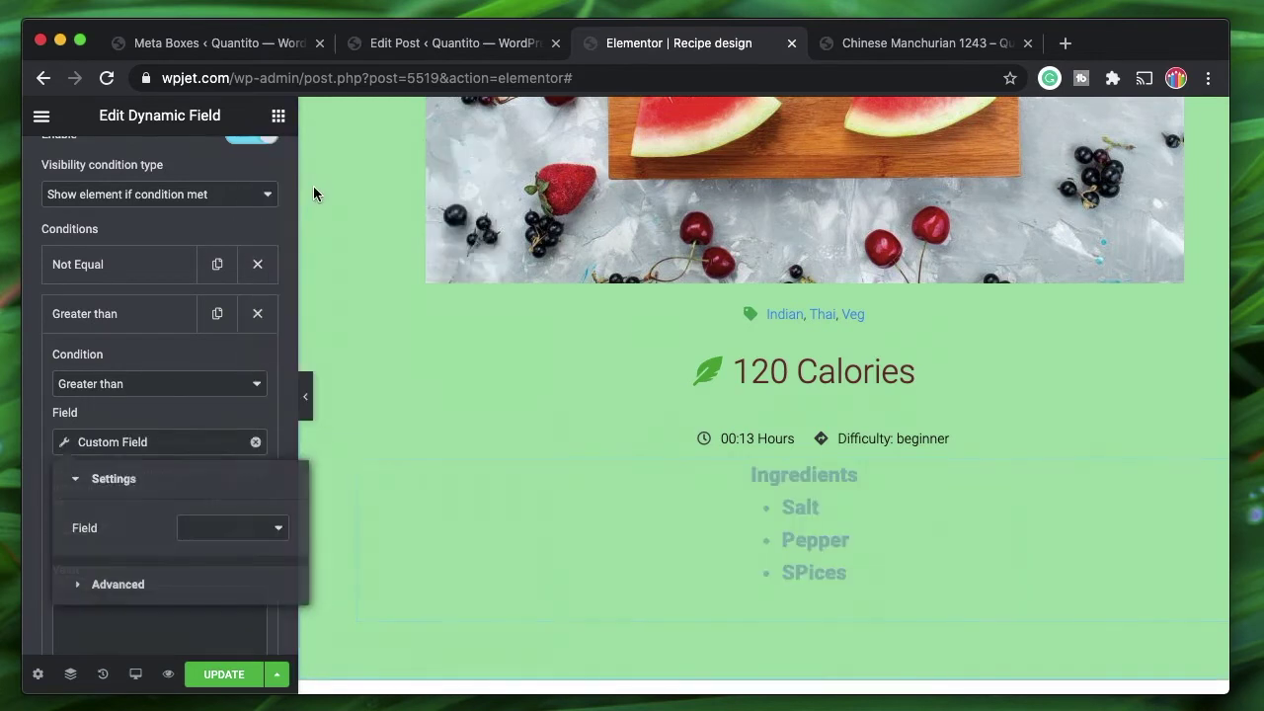
{"action": "left_click", "coordinate": [244, 527]}
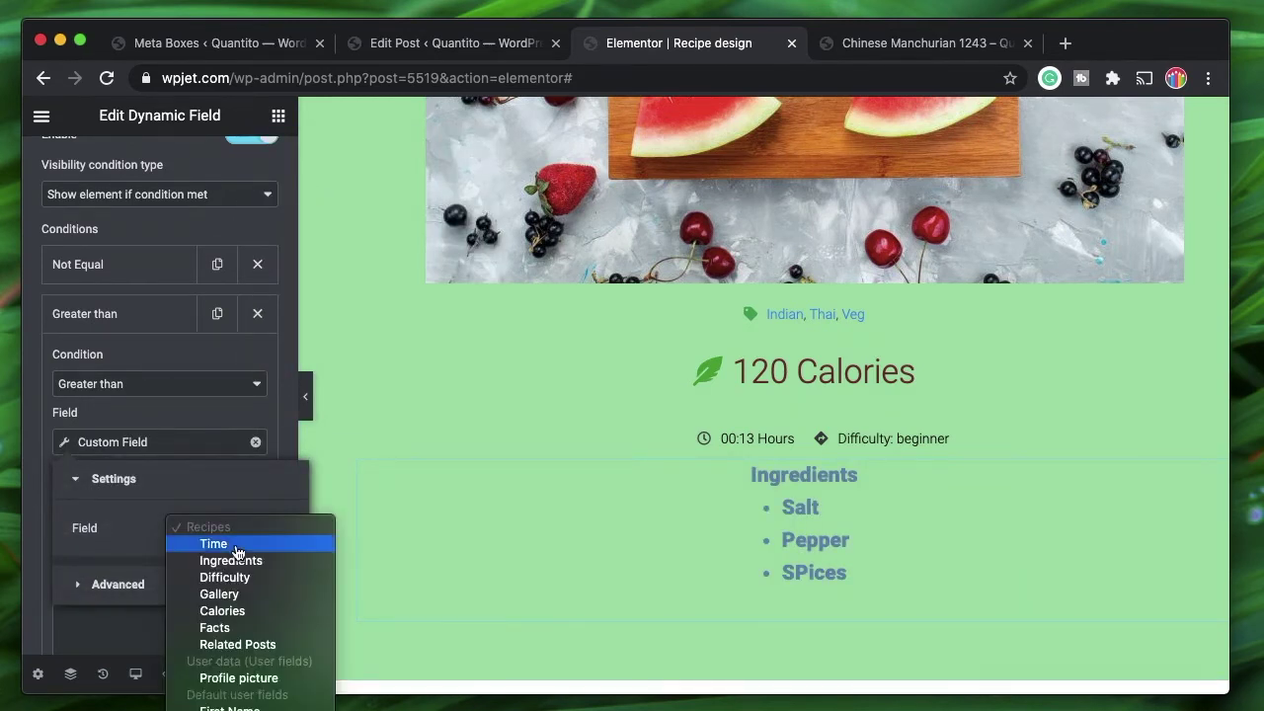
{"action": "left_click", "coordinate": [238, 613]}
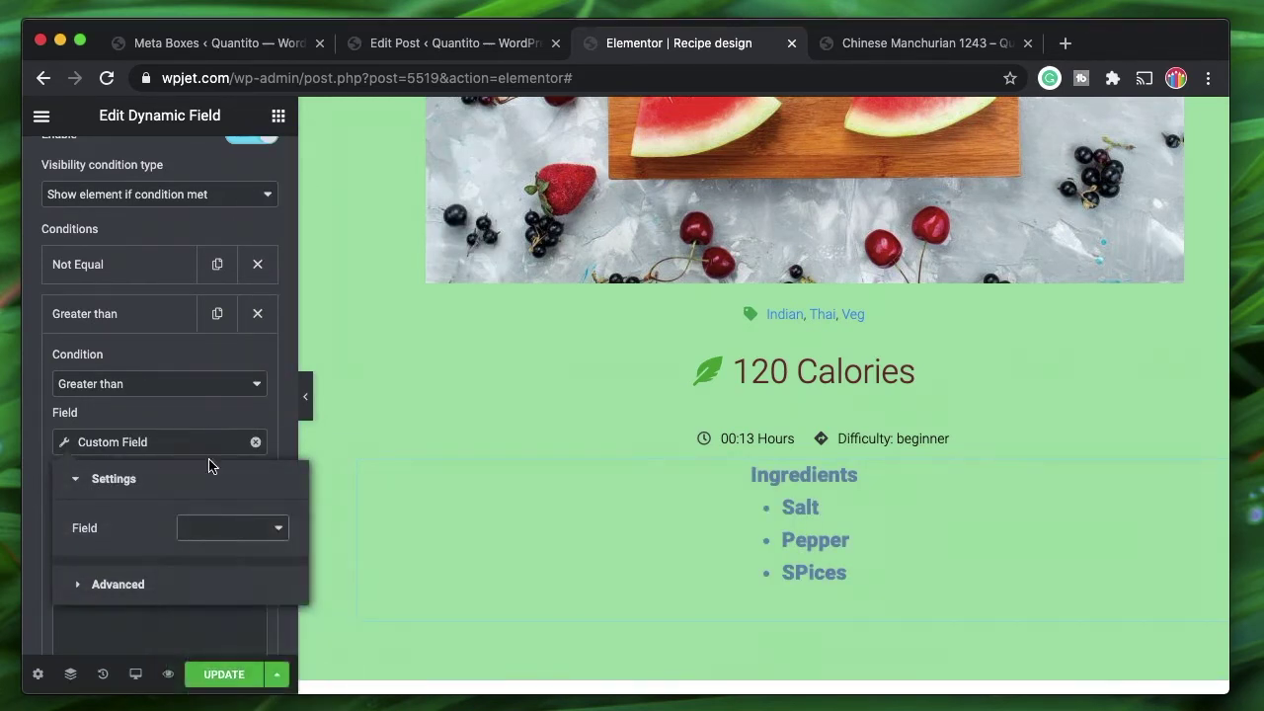
{"action": "left_click", "coordinate": [128, 442]}
Step: Set the Greater than condition's comparison value to 100, collapse it, and save the template
{"action": "scroll", "coordinate": [86, 583], "scroll_direction": "down", "scroll_amount": 3}
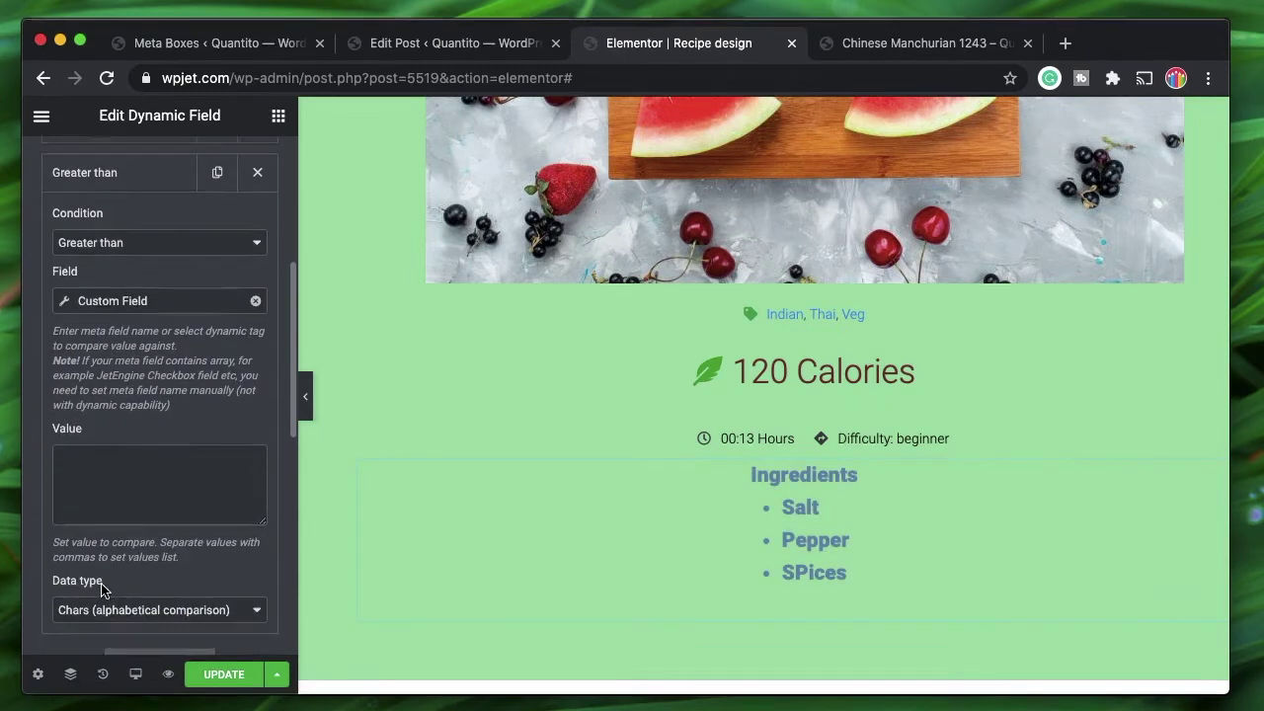
{"action": "left_click", "coordinate": [90, 480]}
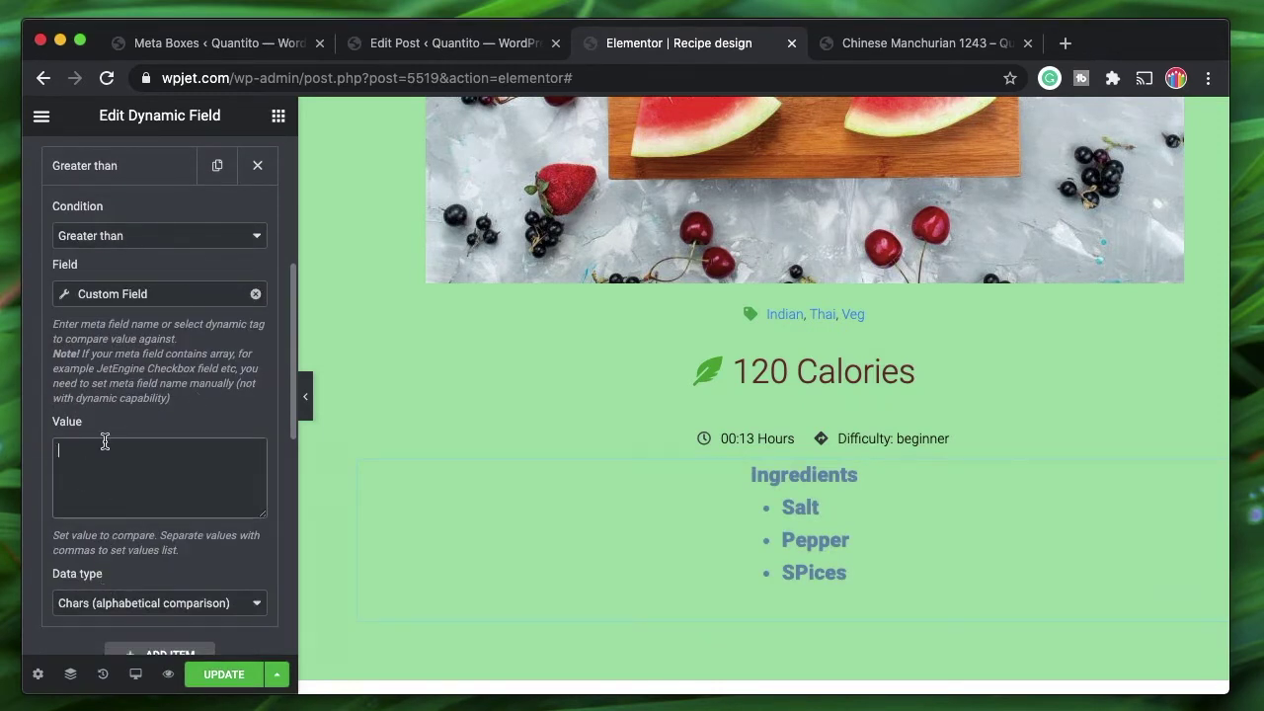
{"action": "type", "text": "100"}
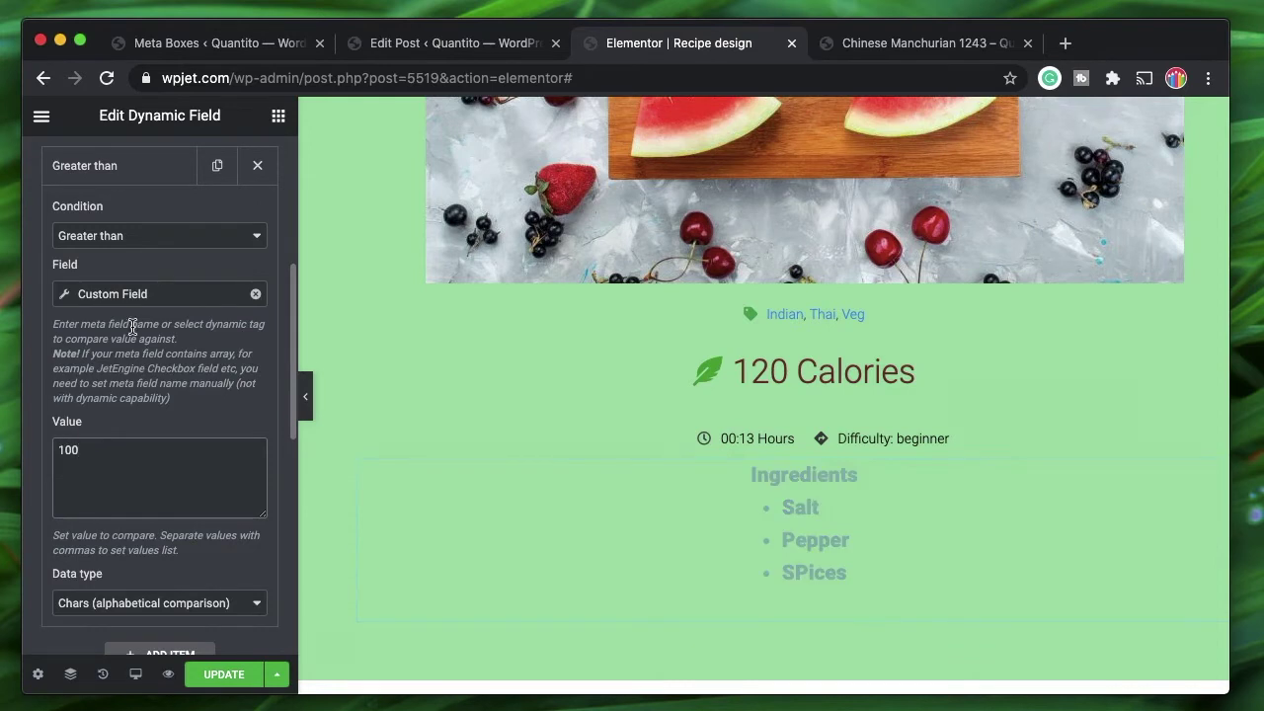
{"action": "scroll", "coordinate": [133, 334], "scroll_direction": "up", "scroll_amount": 2}
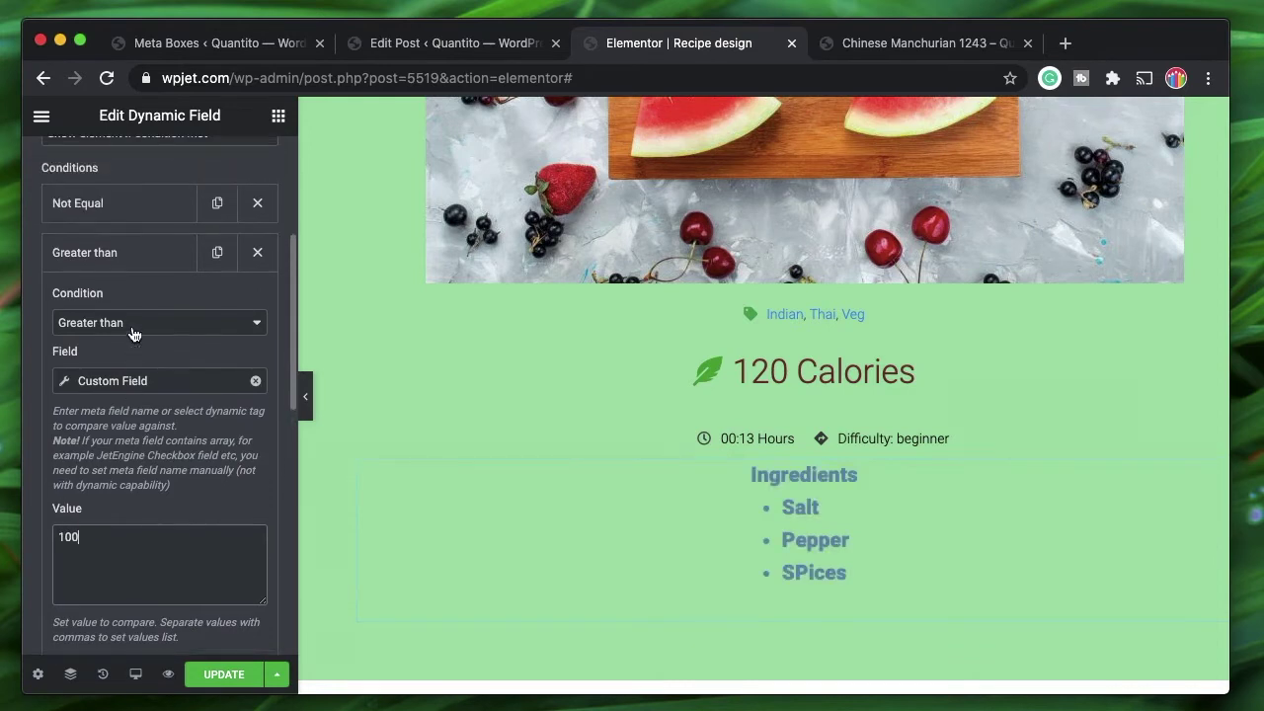
{"action": "left_click", "coordinate": [115, 258]}
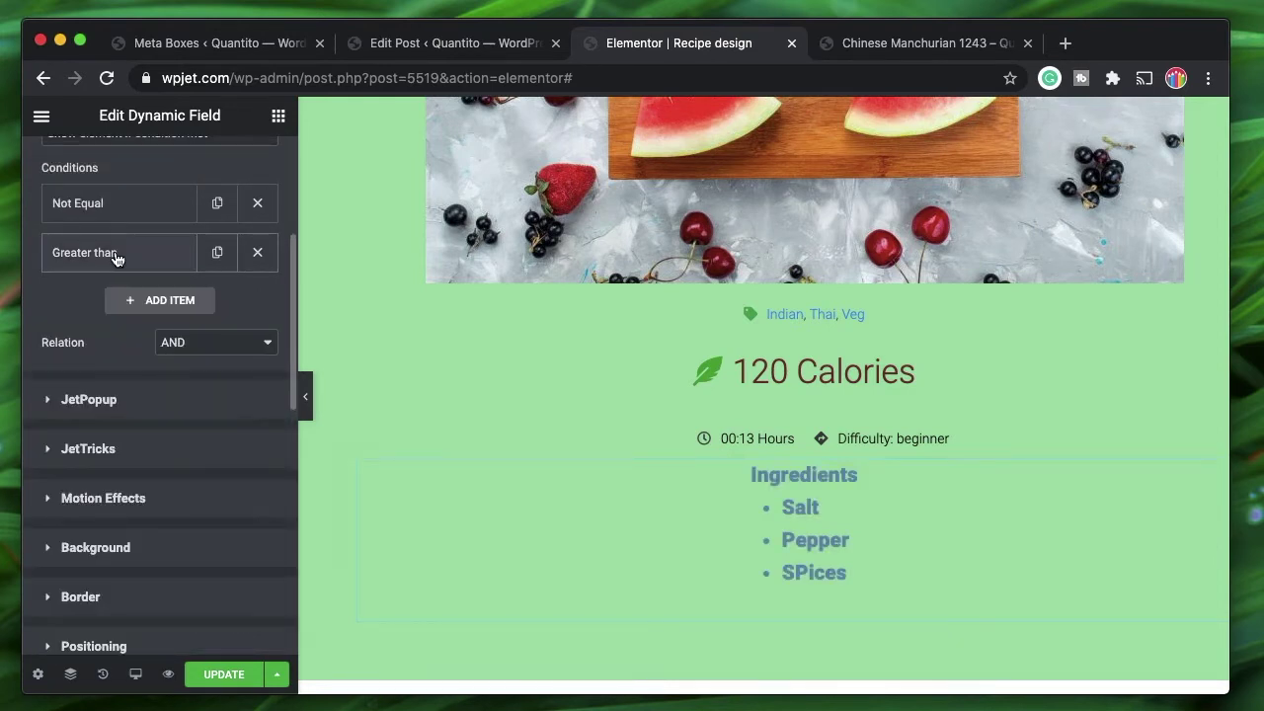
{"action": "left_click", "coordinate": [221, 677]}
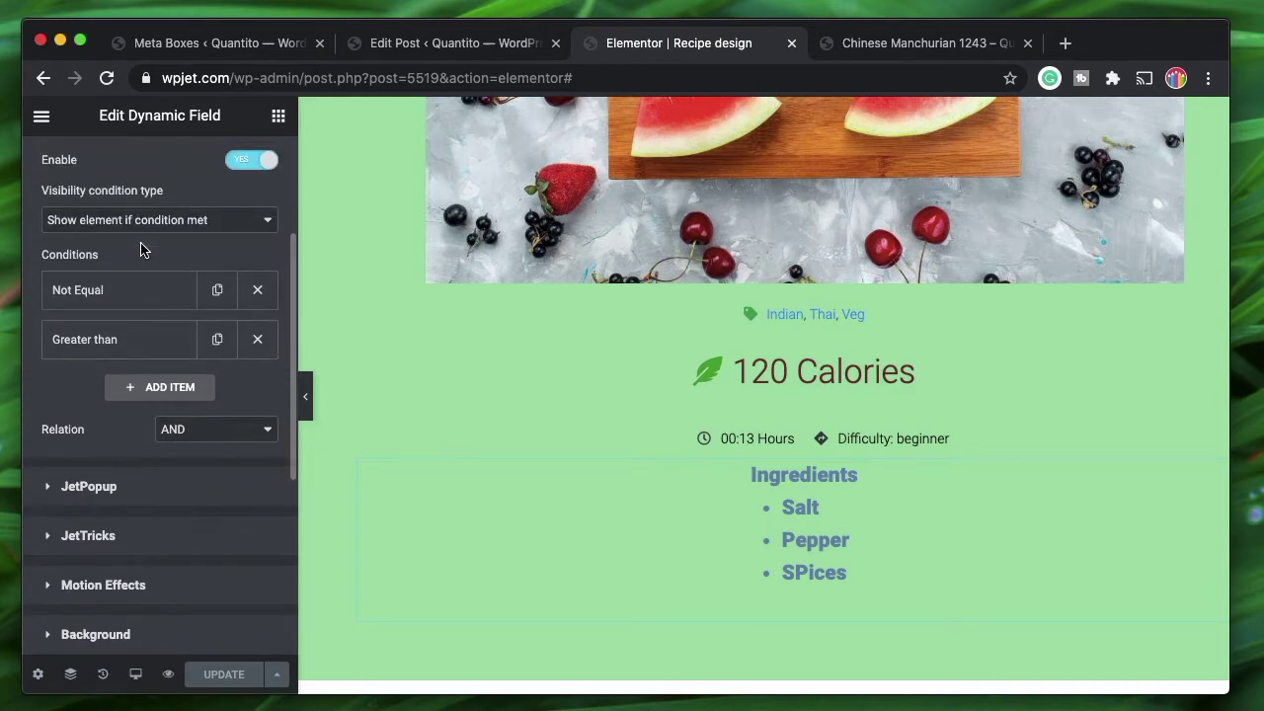
Step: Compare the calories and difficulty shown on the published recipe page with the two visibility conditions
{"action": "scroll", "coordinate": [144, 253], "scroll_direction": "up", "scroll_amount": 1}
{"action": "left_click", "coordinate": [879, 45]}
{"action": "triple_click", "coordinate": [622, 367]}
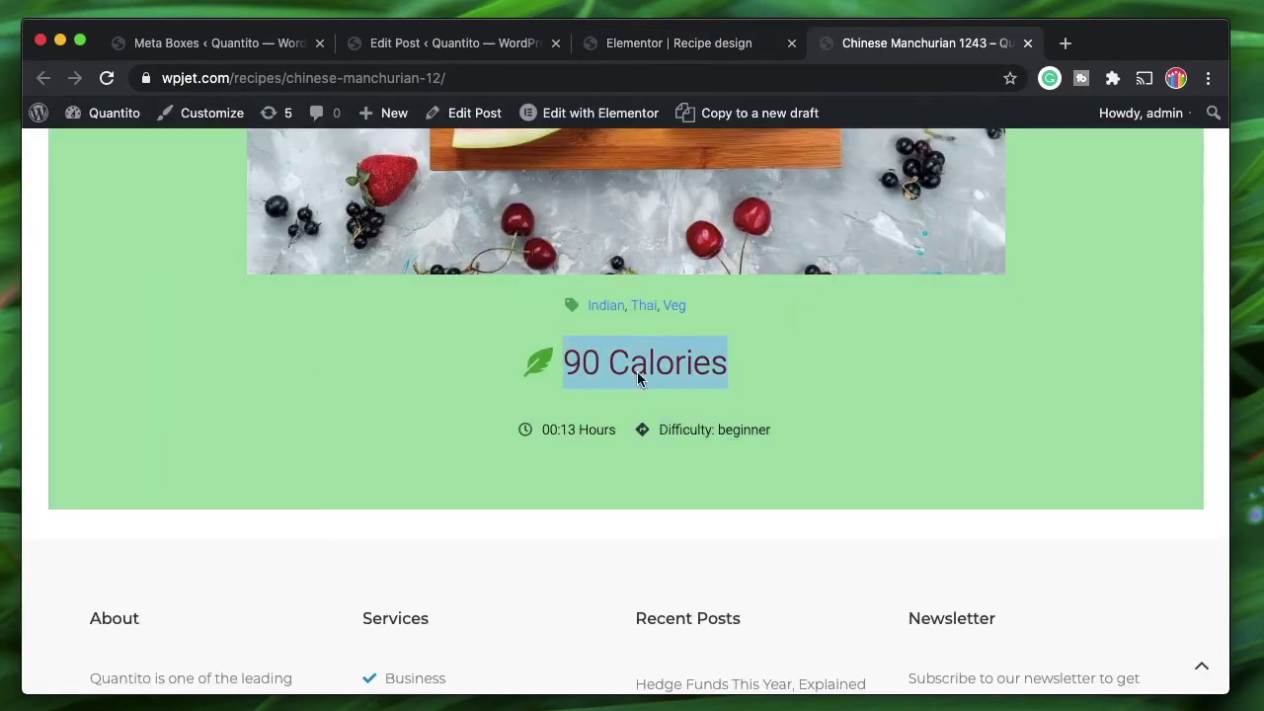
{"action": "double_click", "coordinate": [738, 426]}
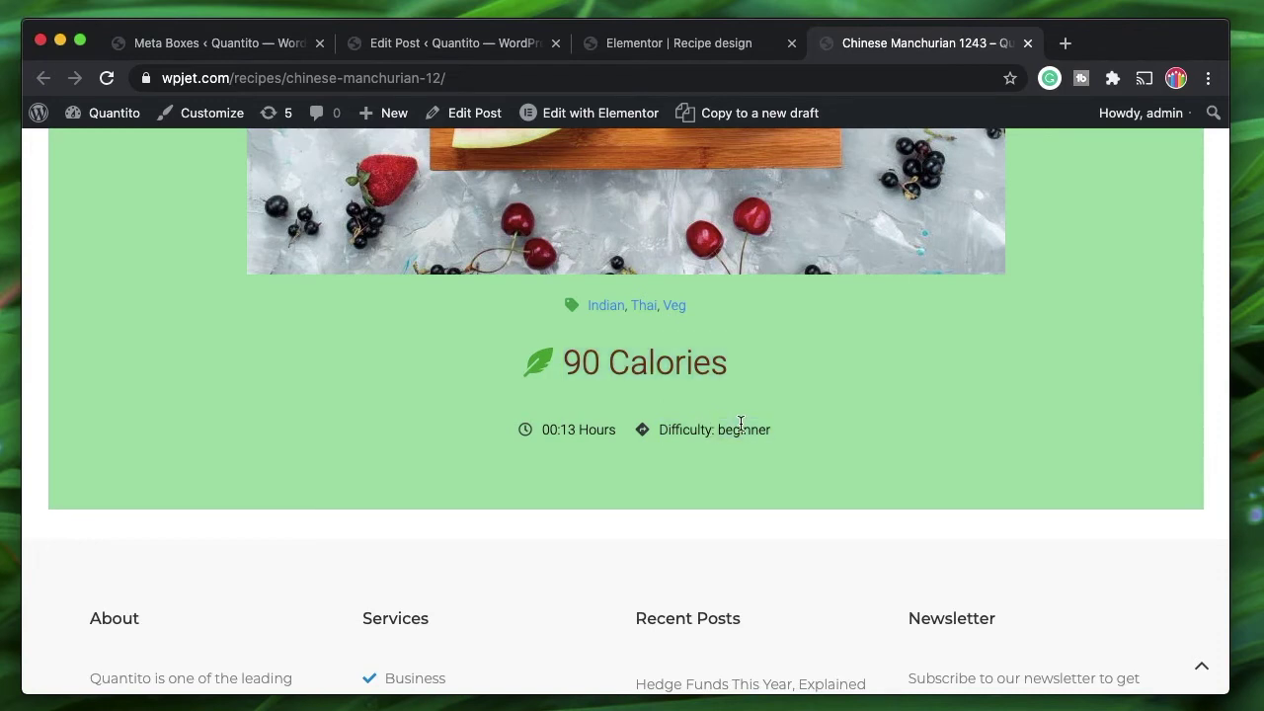
{"action": "double_click", "coordinate": [740, 422]}
{"action": "triple_click", "coordinate": [694, 430]}
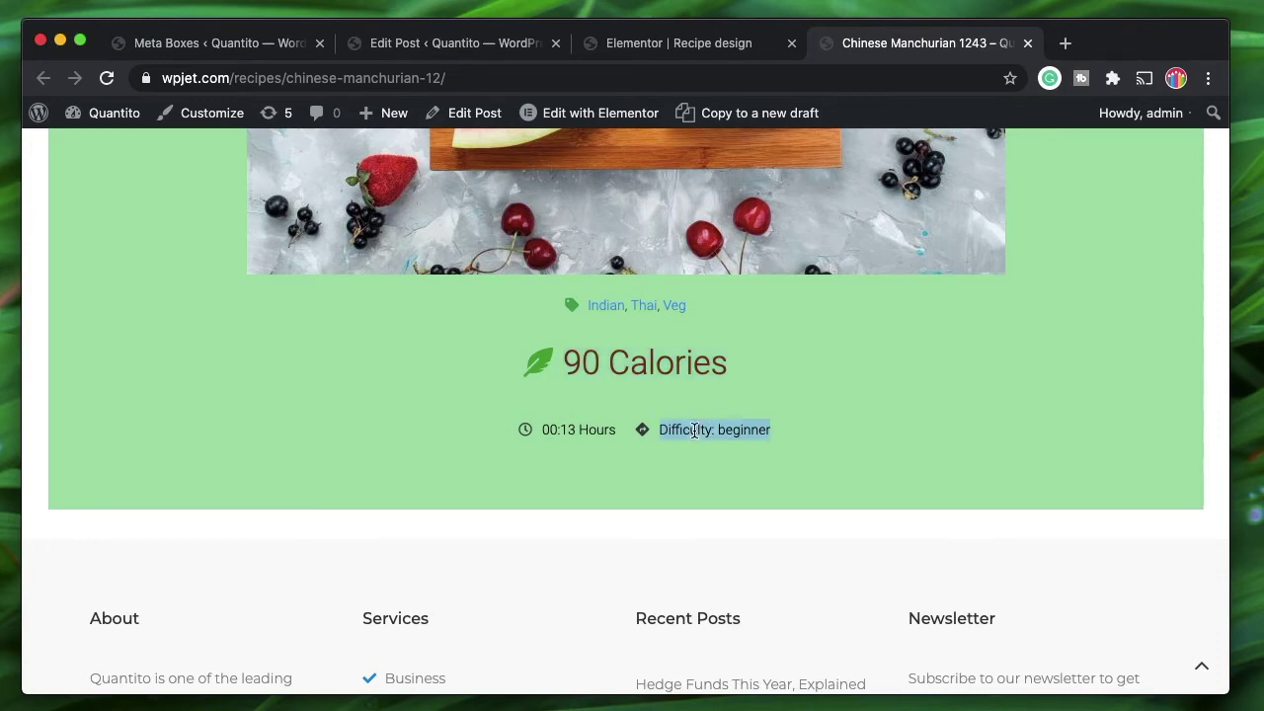
{"action": "triple_click", "coordinate": [730, 430]}
{"action": "triple_click", "coordinate": [665, 365]}
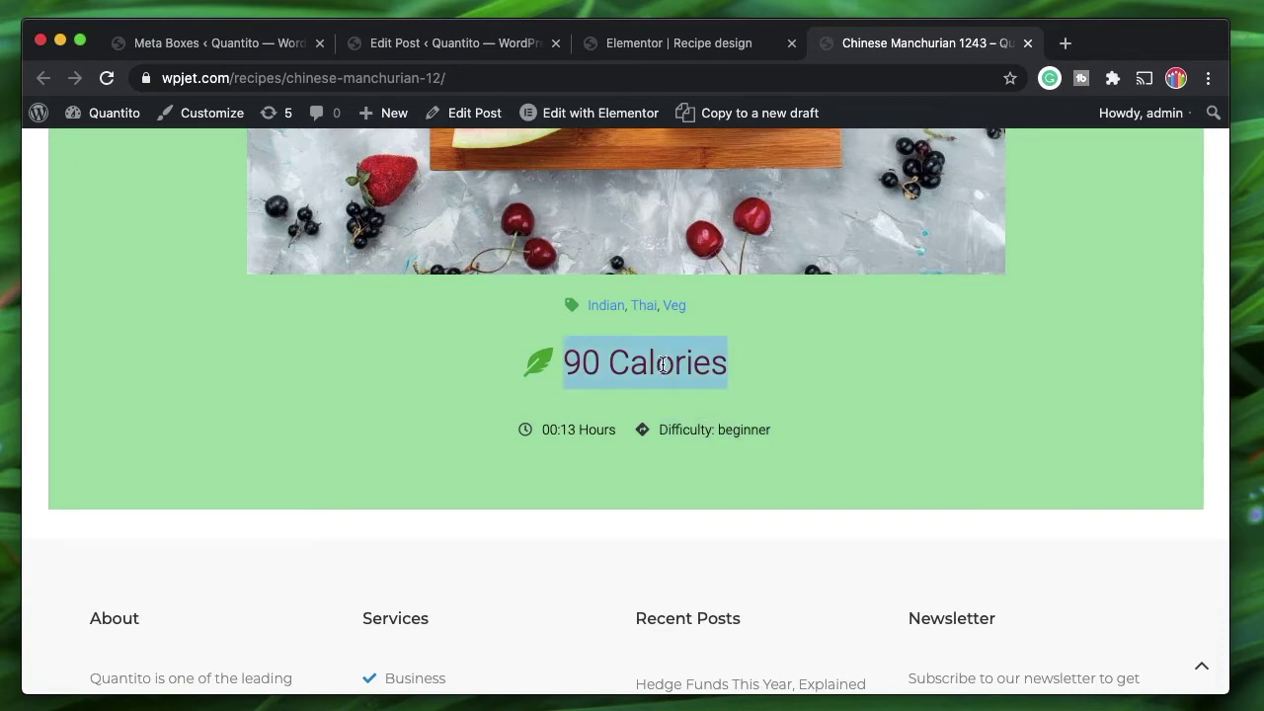
{"action": "triple_click", "coordinate": [584, 361]}
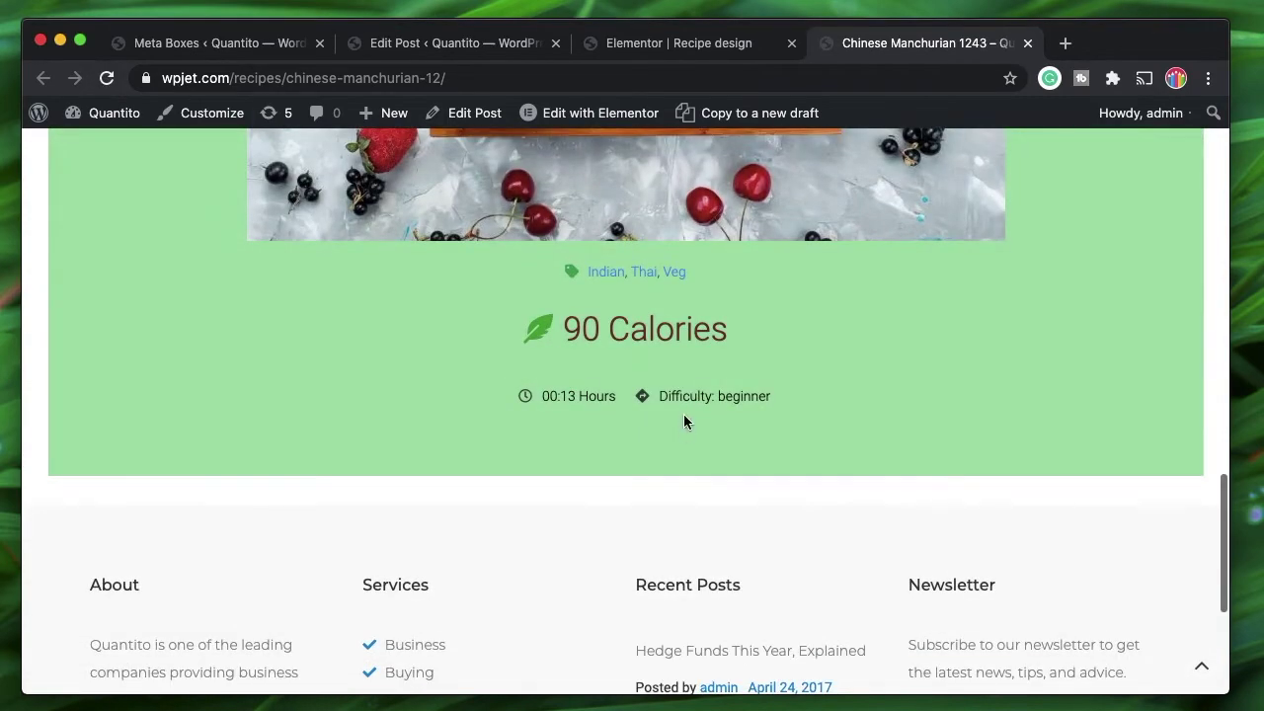
{"action": "triple_click", "coordinate": [598, 332]}
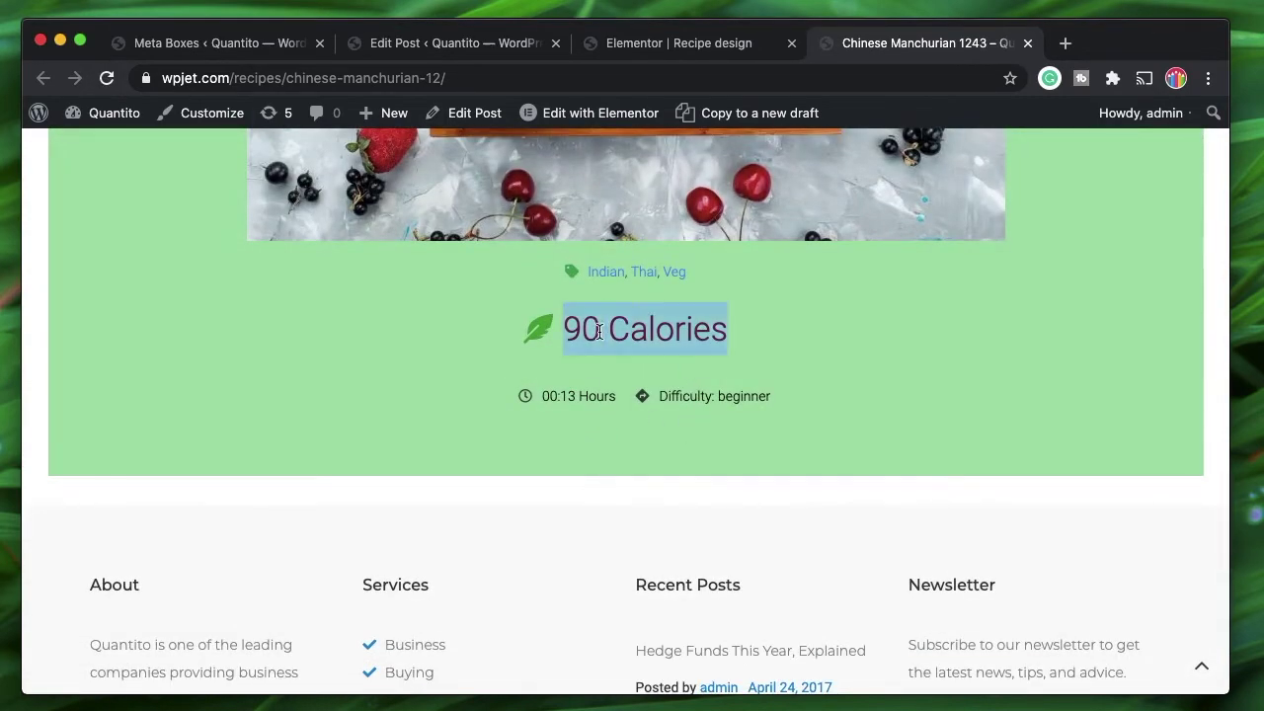
{"action": "triple_click", "coordinate": [599, 332]}
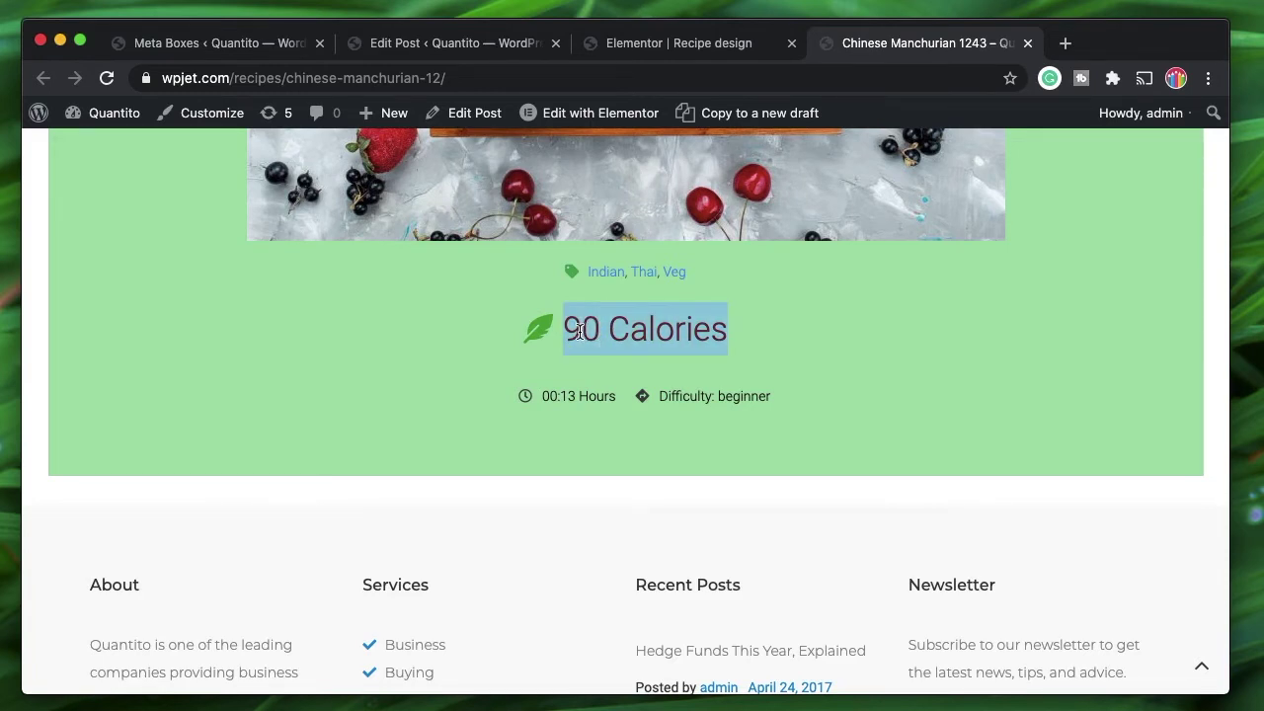
{"action": "triple_click", "coordinate": [692, 393]}
{"action": "left_click", "coordinate": [692, 393]}
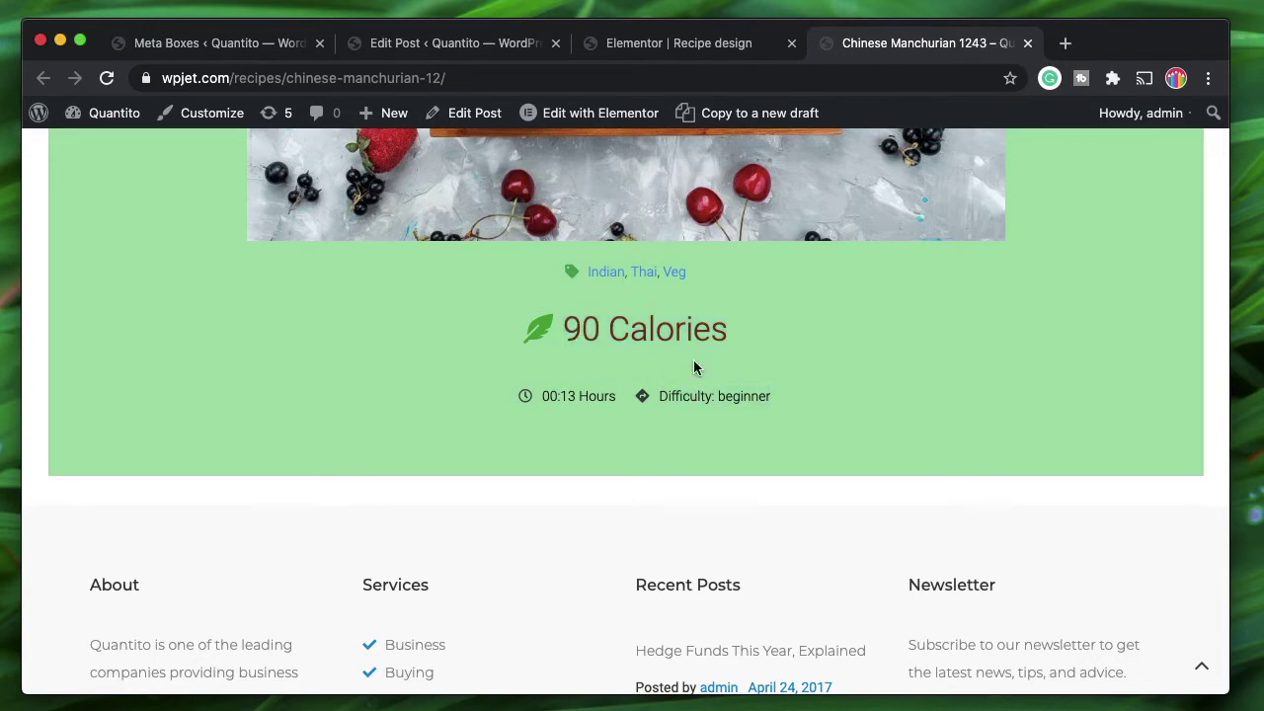
Step: Set the recipe post's Calories to 120 in the WordPress editor and update the post
{"action": "left_click", "coordinate": [424, 43]}
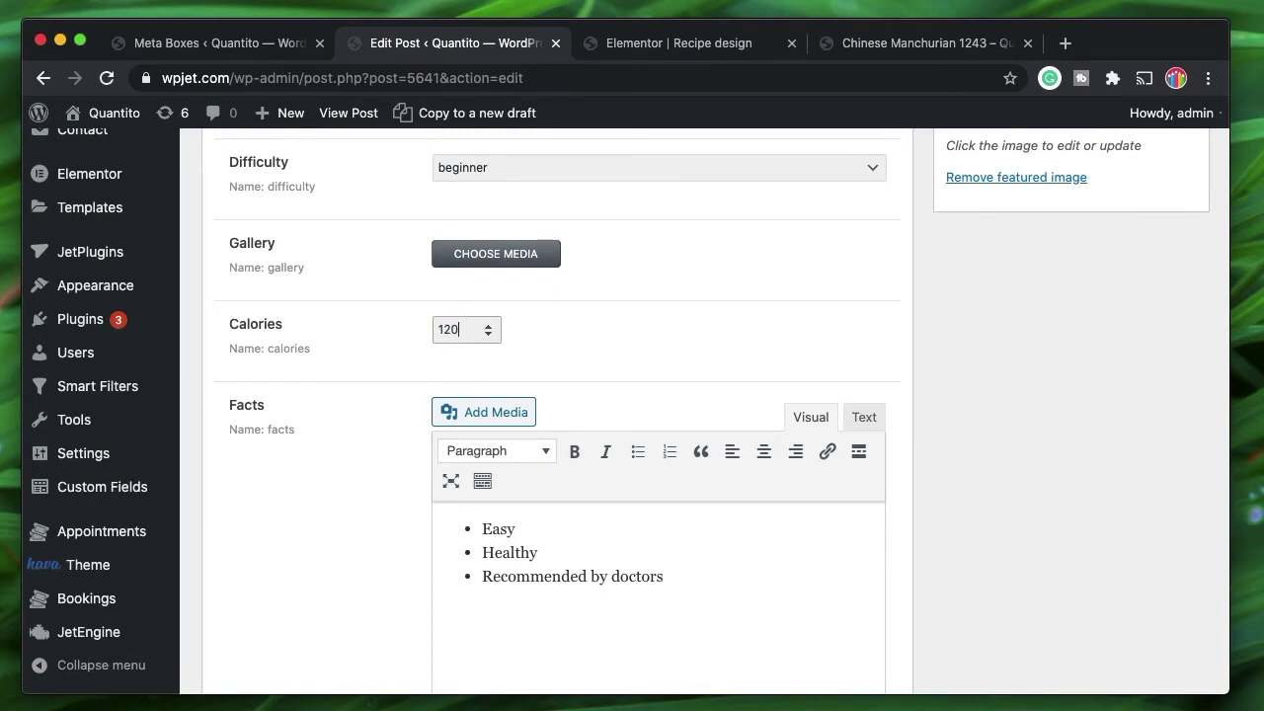
{"action": "scroll", "coordinate": [523, 513], "scroll_direction": "up", "scroll_amount": 20}
{"action": "left_click", "coordinate": [1163, 592]}
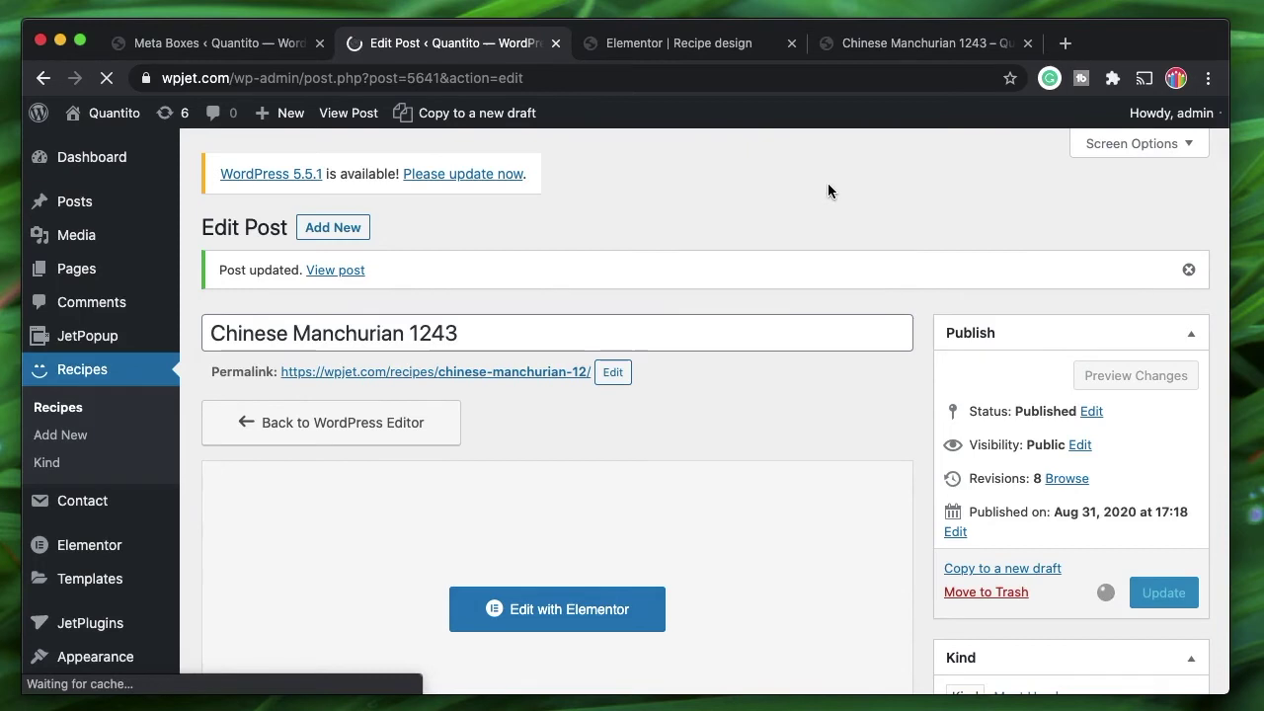
Step: Reload the published recipe page and check the Ingredients section against its calories and difficulty
{"action": "left_click", "coordinate": [909, 44]}
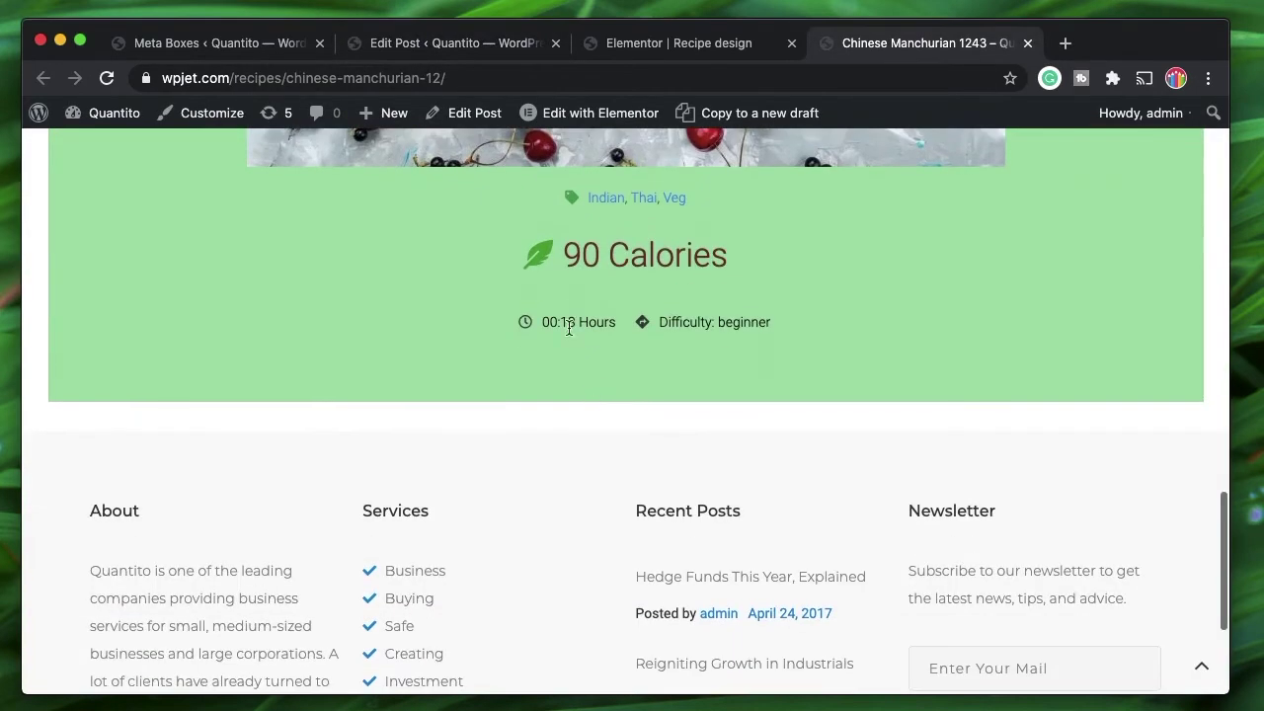
{"action": "left_click", "coordinate": [107, 78]}
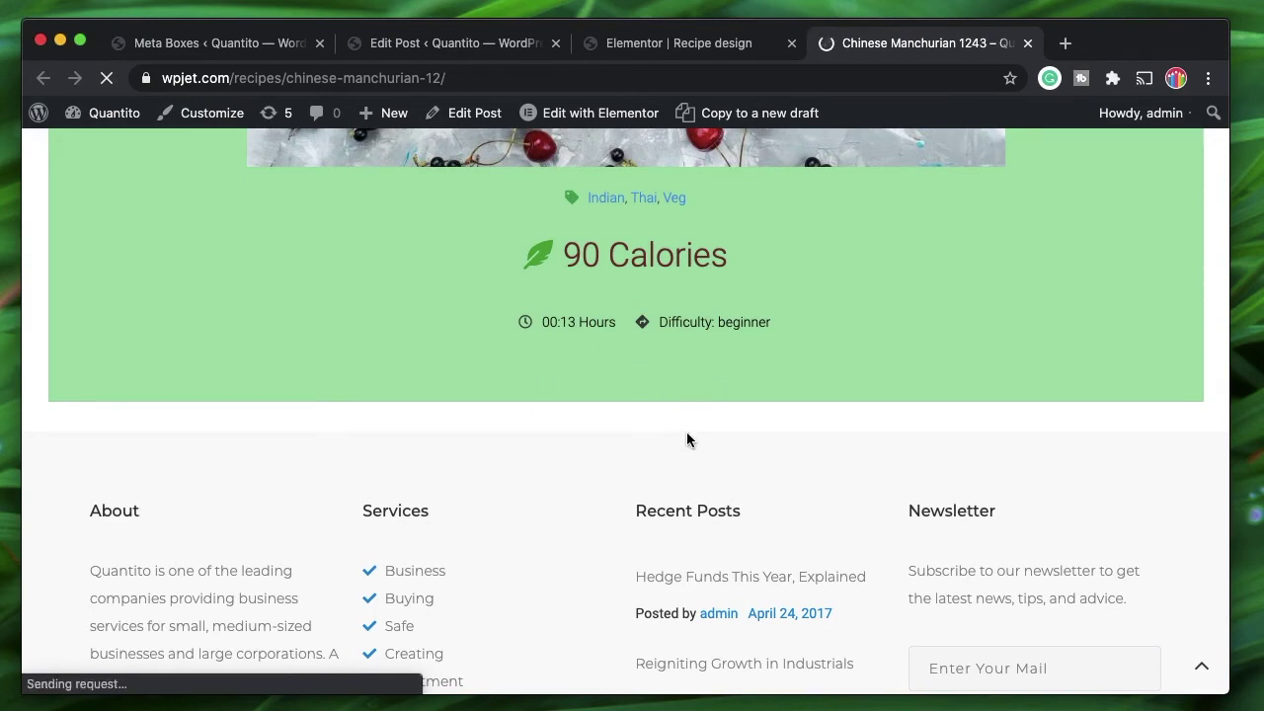
{"action": "triple_click", "coordinate": [624, 246]}
{"action": "triple_click", "coordinate": [709, 324]}
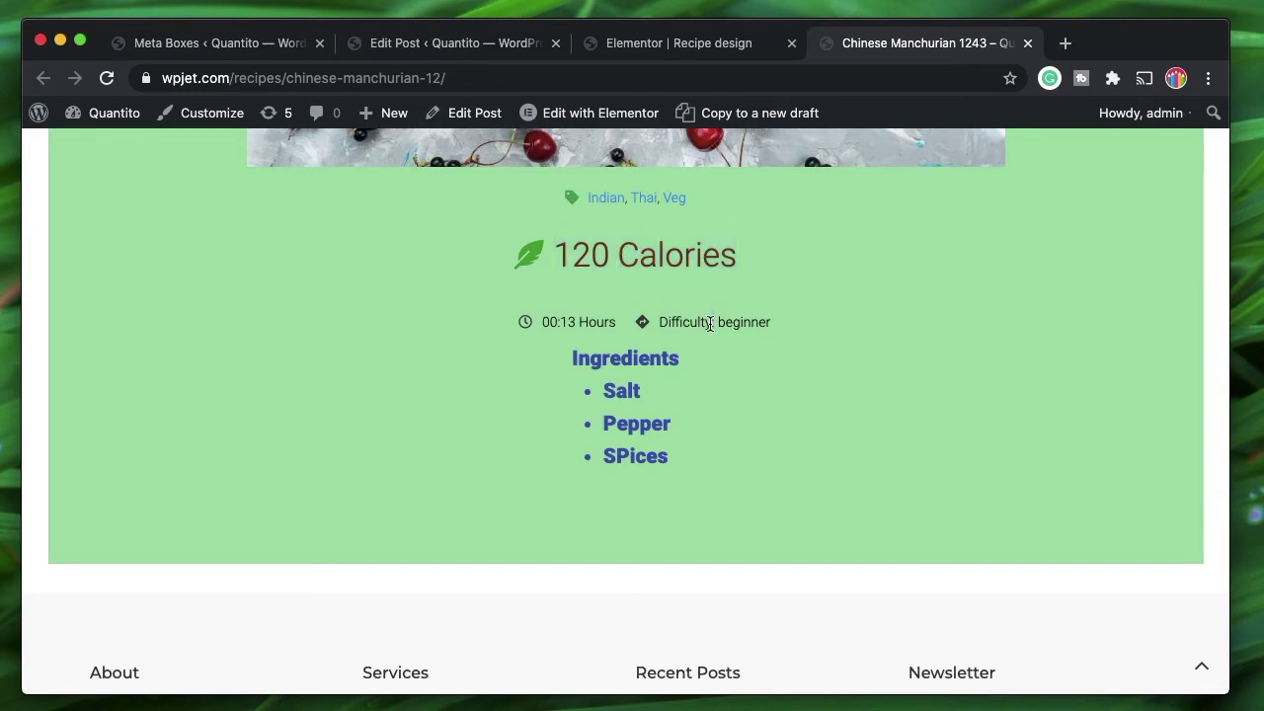
{"action": "left_click", "coordinate": [883, 305]}
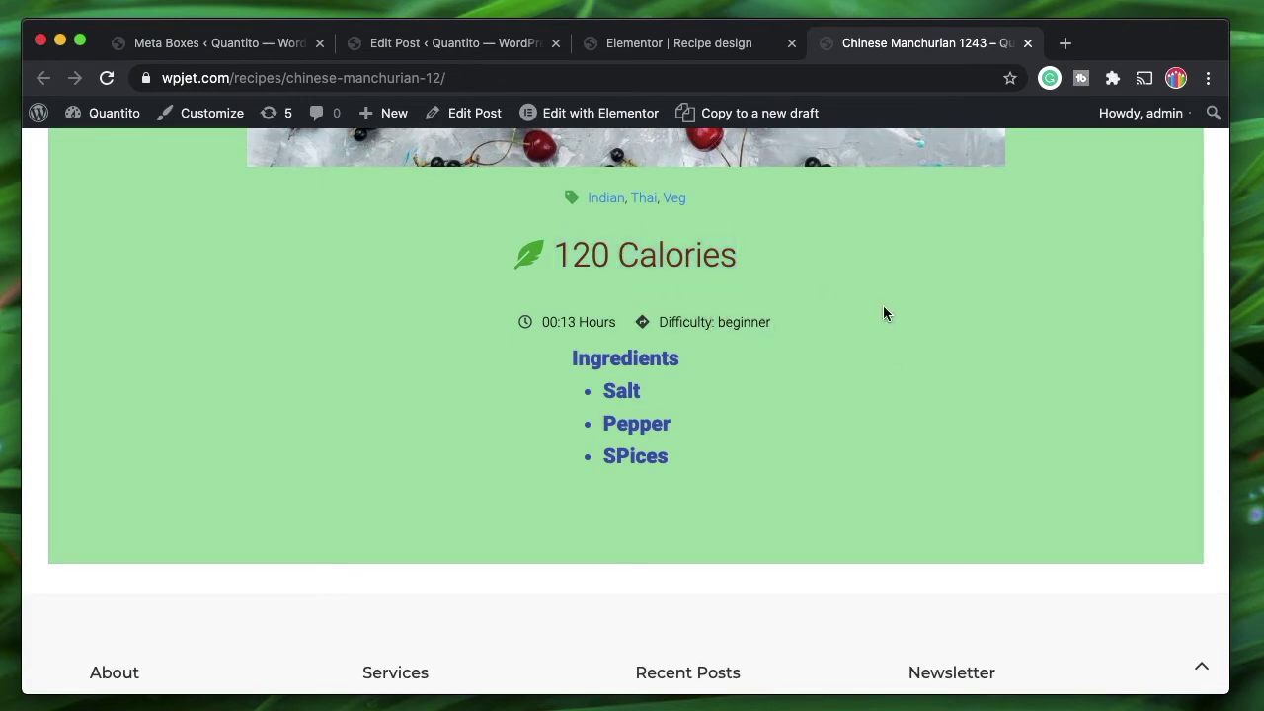
Step: Set the recipe post's Difficulty to Hard in the WordPress editor and update the post
{"action": "left_click", "coordinate": [457, 44]}
{"action": "scroll", "coordinate": [528, 489], "scroll_direction": "down", "scroll_amount": 15}
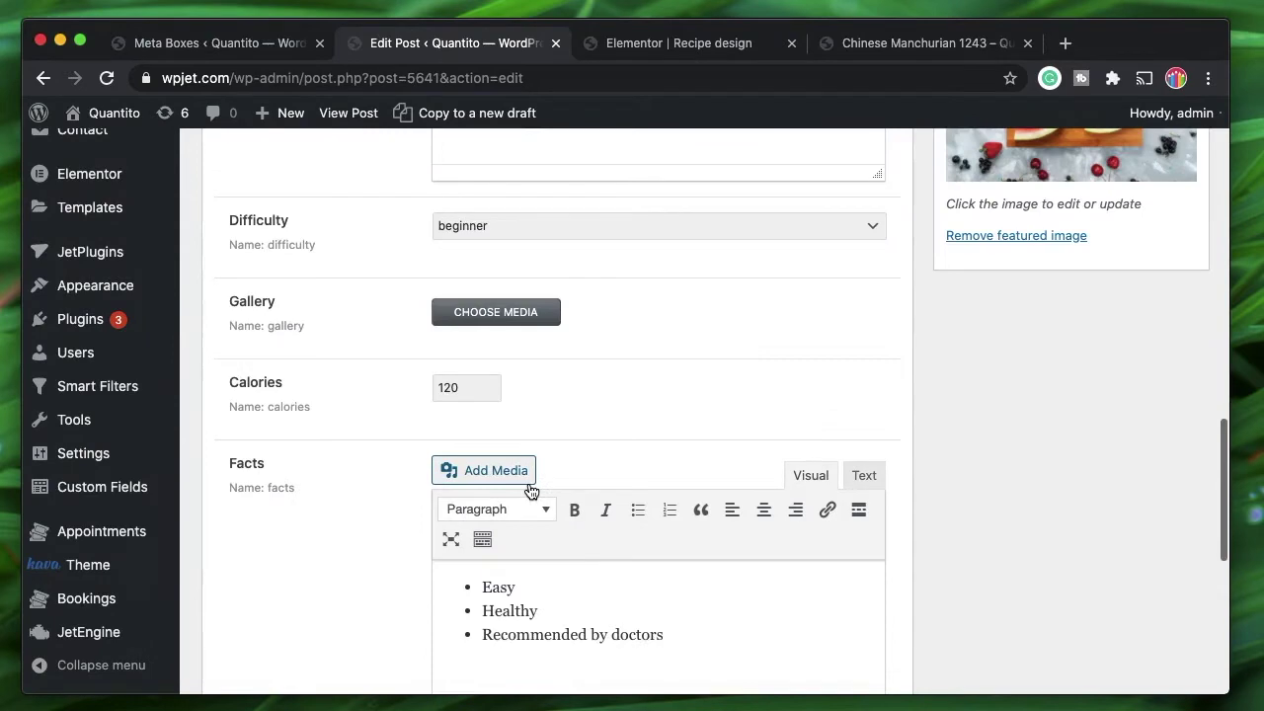
{"action": "scroll", "coordinate": [530, 487], "scroll_direction": "down", "scroll_amount": 1}
{"action": "left_click", "coordinate": [530, 174]}
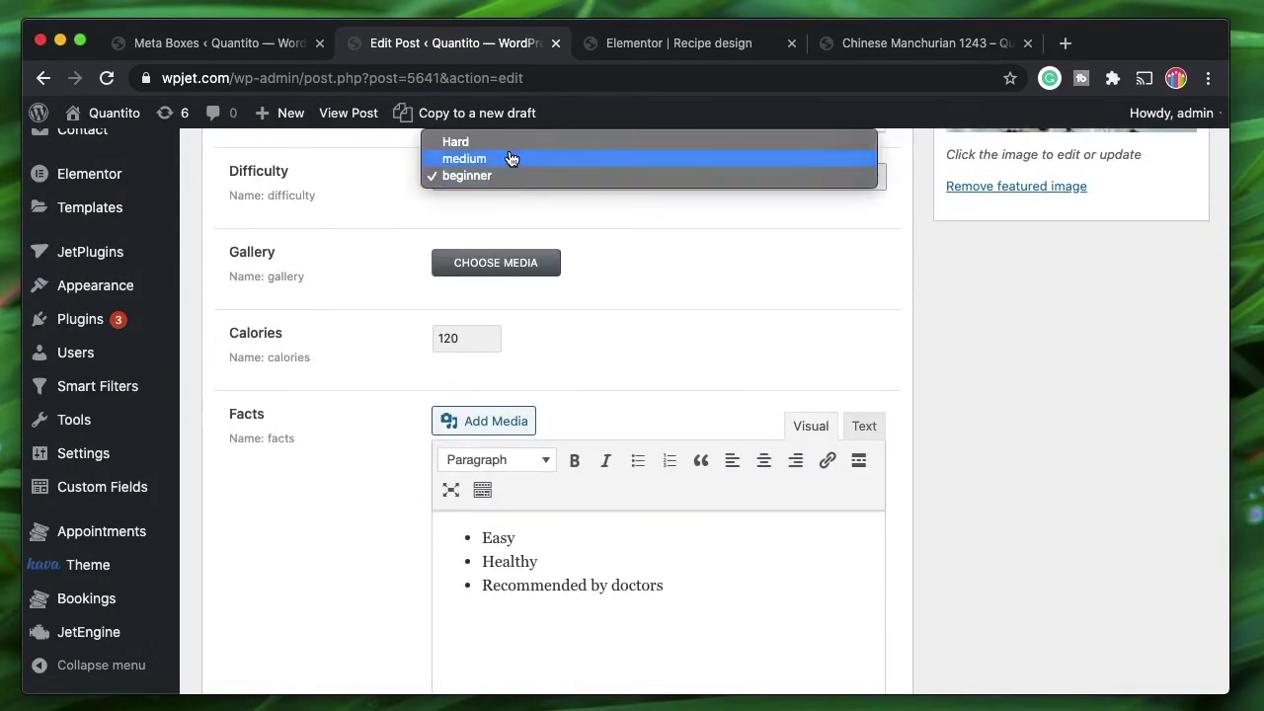
{"action": "left_click", "coordinate": [498, 142]}
{"action": "scroll", "coordinate": [659, 208], "scroll_direction": "up", "scroll_amount": 8}
{"action": "scroll", "coordinate": [694, 566], "scroll_direction": "down", "scroll_amount": 5}
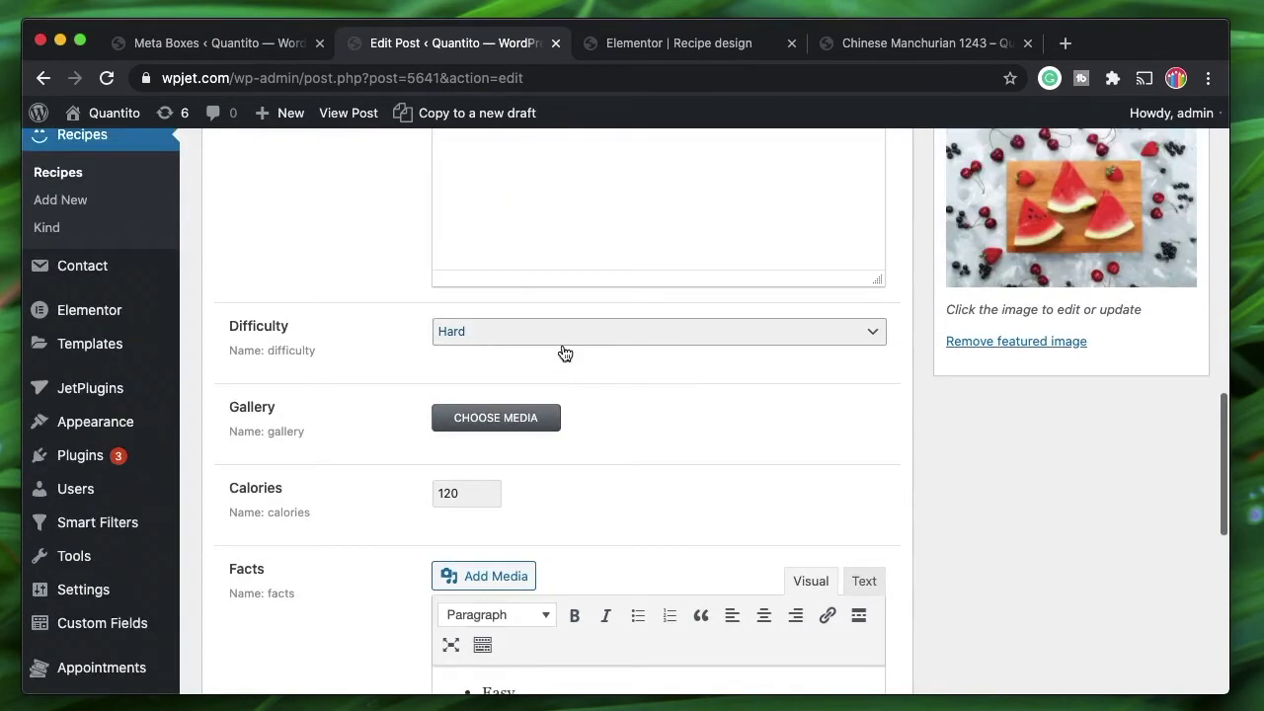
{"action": "scroll", "coordinate": [593, 360], "scroll_direction": "up", "scroll_amount": 20}
{"action": "left_click", "coordinate": [1171, 545]}
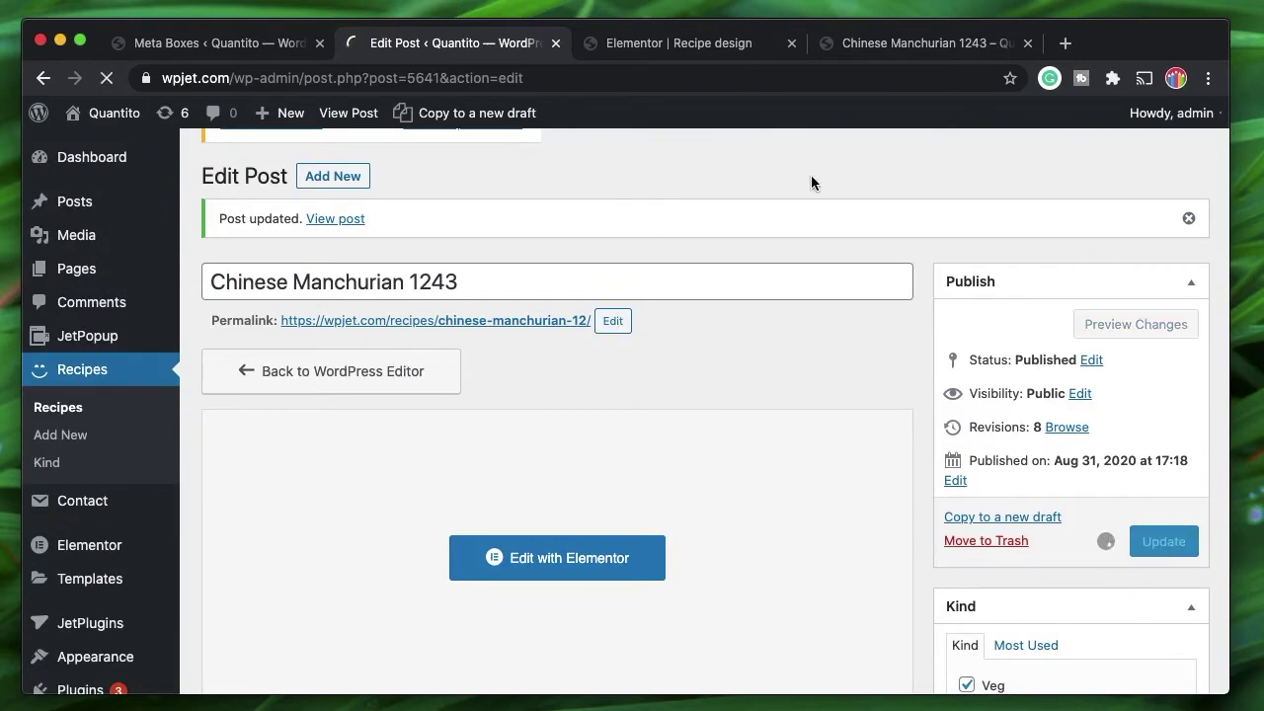
Step: Reload the published recipe page and compare its difficulty and calories with the Ingredients section's visibility conditions
{"action": "left_click", "coordinate": [882, 47]}
{"action": "left_click", "coordinate": [107, 78]}
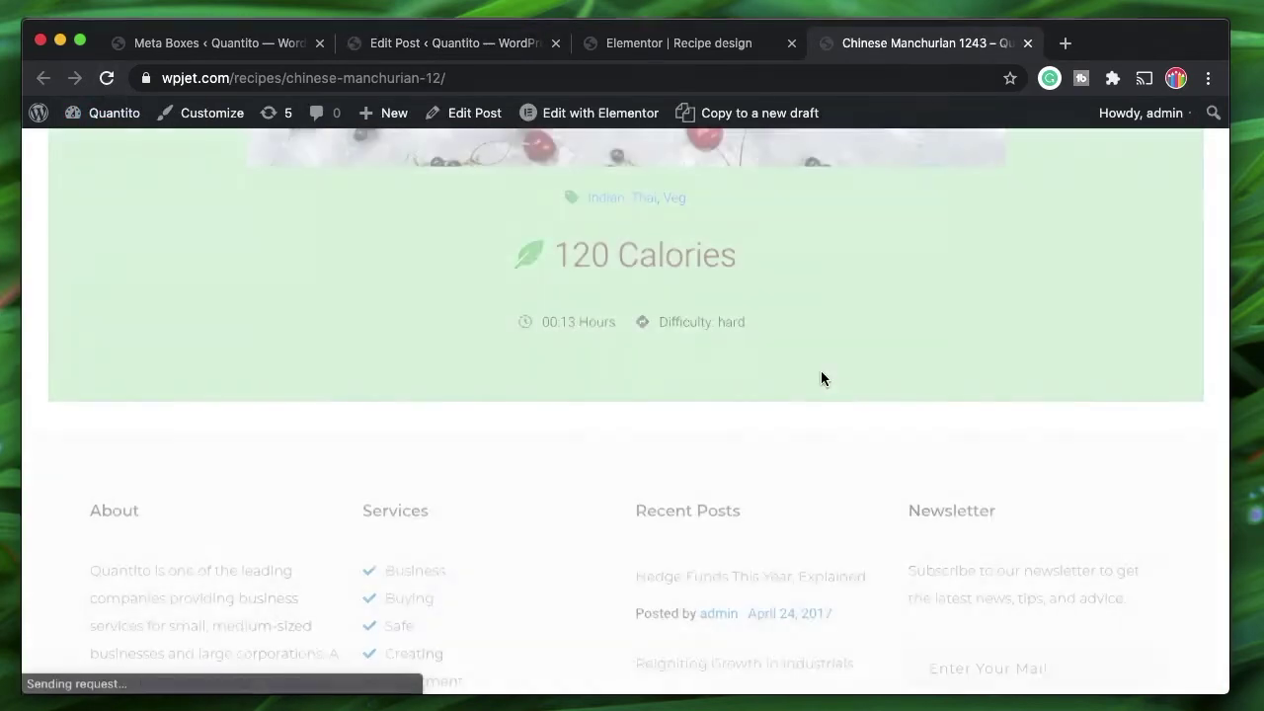
{"action": "double_click", "coordinate": [729, 322]}
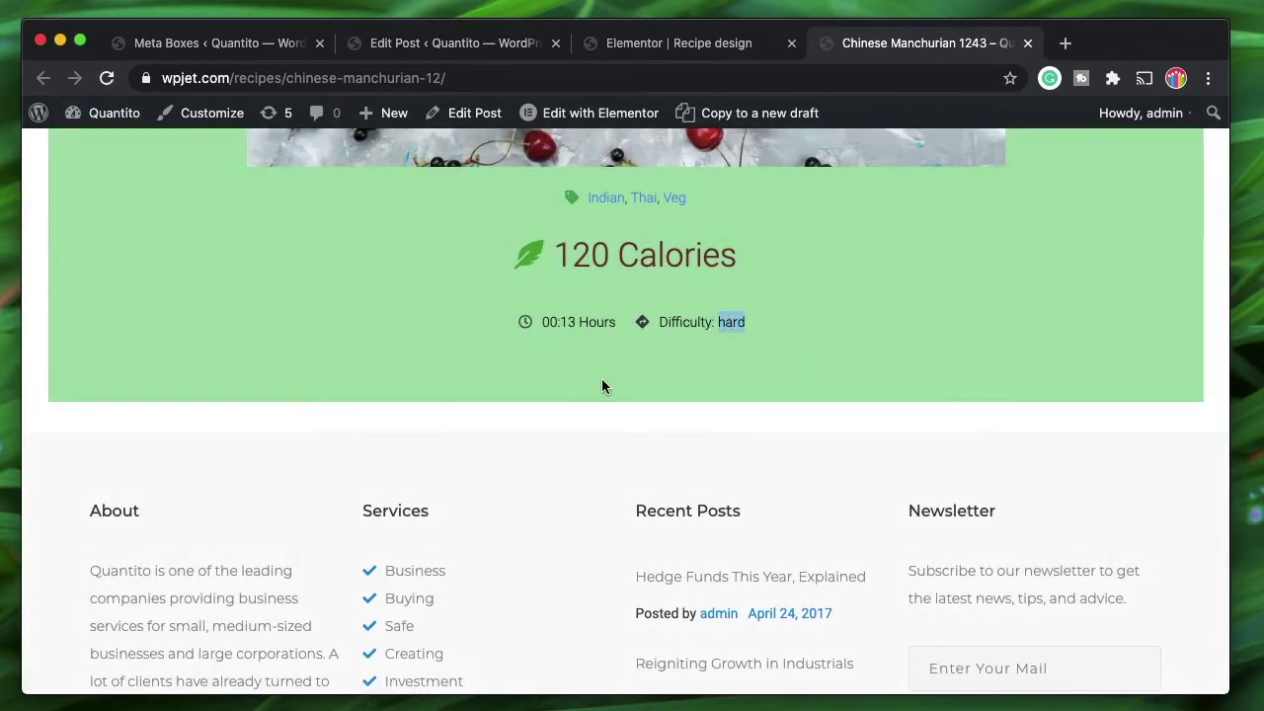
{"action": "triple_click", "coordinate": [651, 245]}
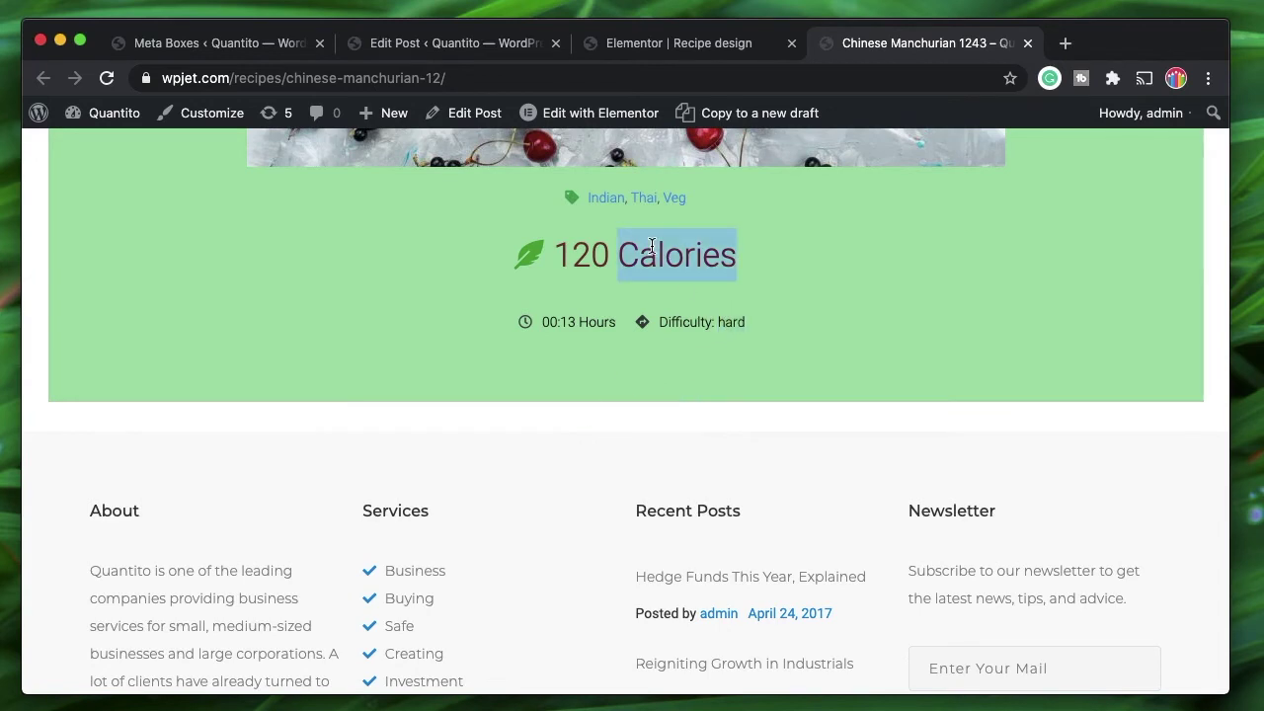
{"action": "triple_click", "coordinate": [652, 252]}
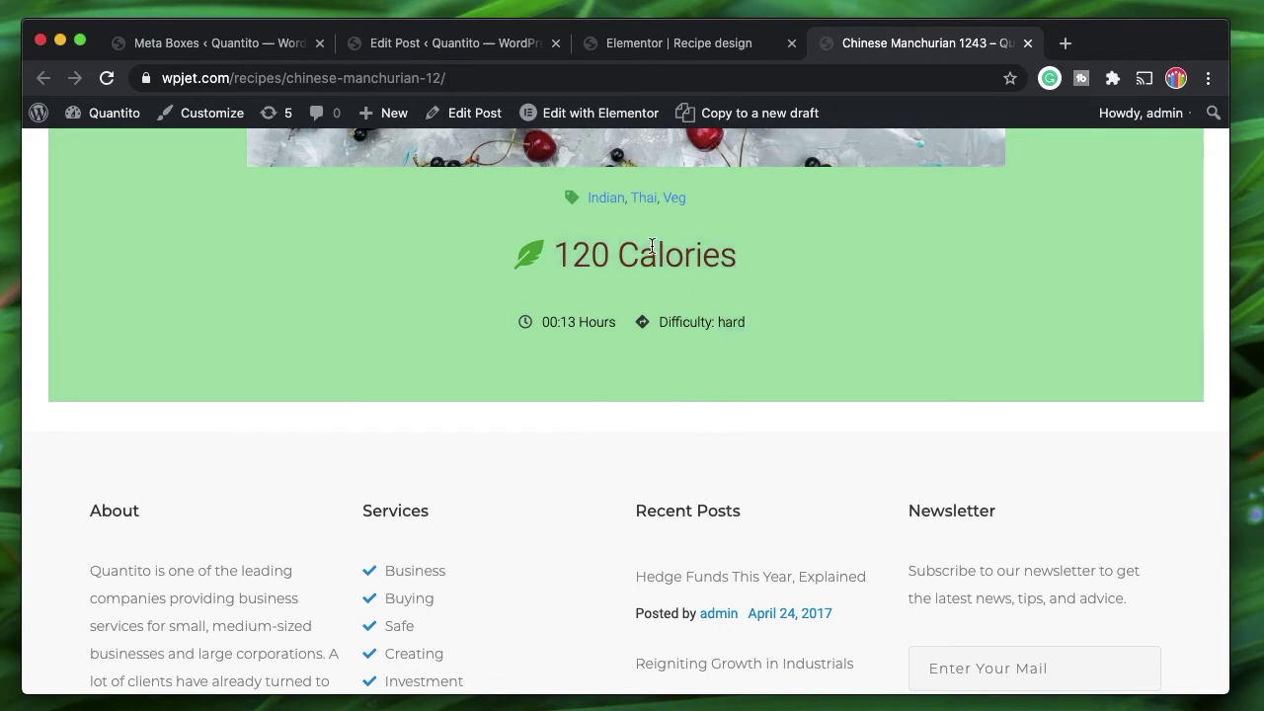
{"action": "triple_click", "coordinate": [721, 322]}
{"action": "triple_click", "coordinate": [721, 321]}
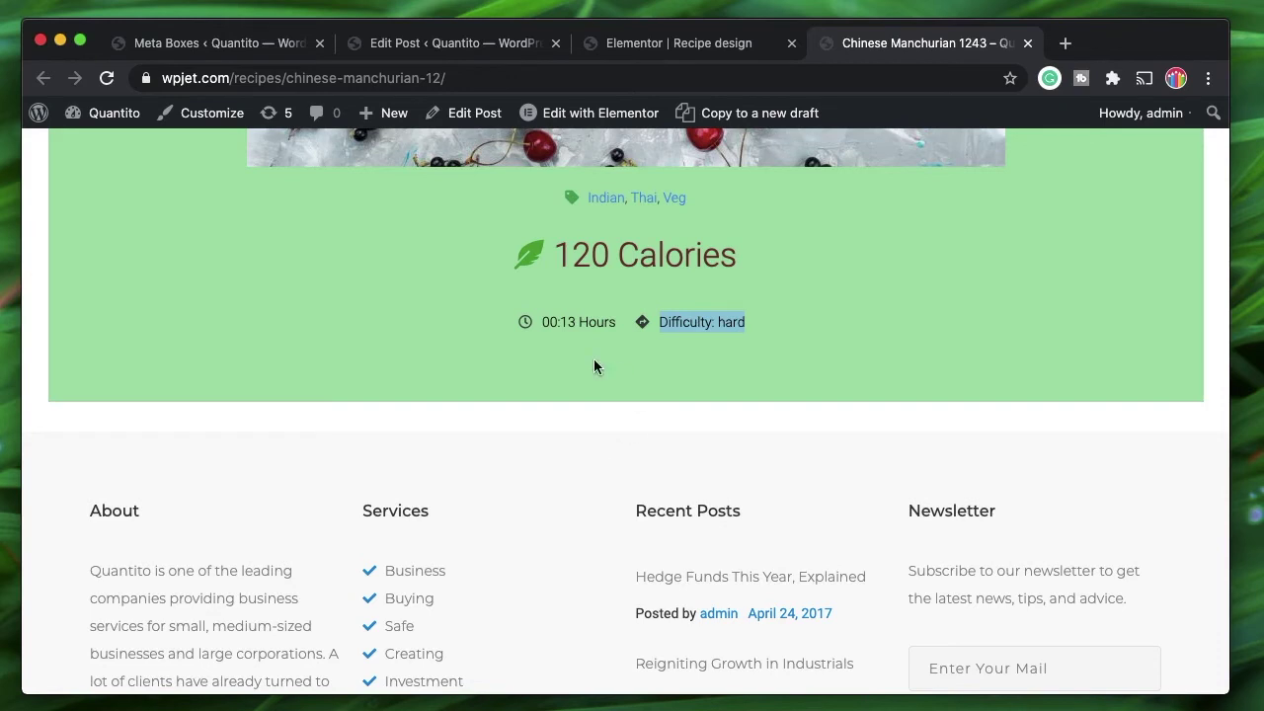
{"action": "triple_click", "coordinate": [647, 257]}
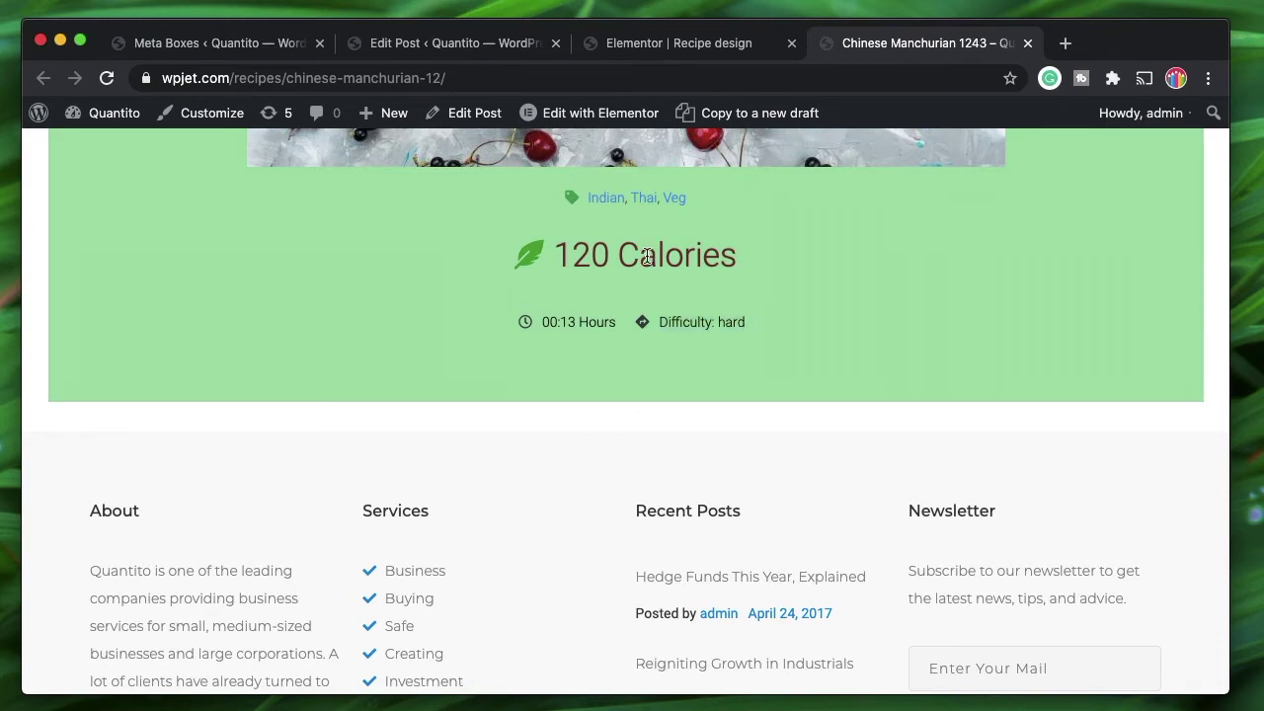
{"action": "triple_click", "coordinate": [607, 255]}
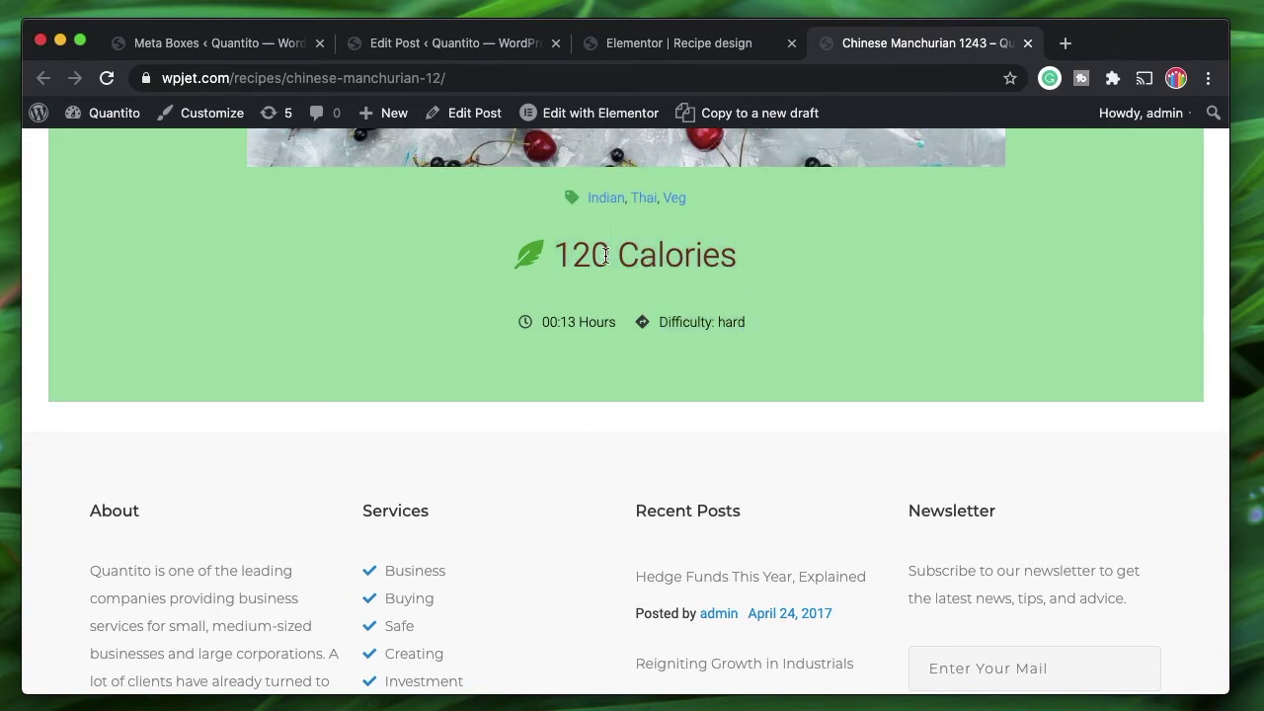
{"action": "triple_click", "coordinate": [681, 317]}
{"action": "triple_click", "coordinate": [632, 256]}
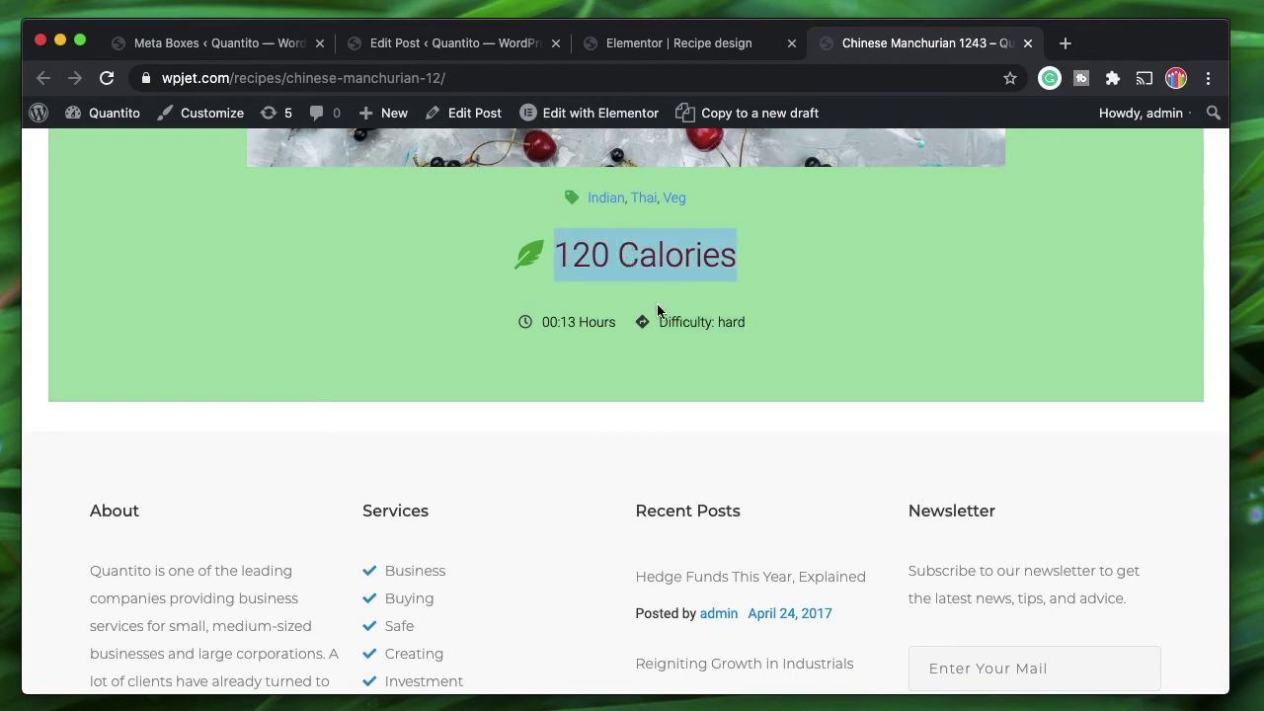
{"action": "double_click", "coordinate": [692, 318]}
{"action": "triple_click", "coordinate": [631, 252]}
Step: Delete the Greater than visibility condition in the Elementor template and expand the Not Equal condition
{"action": "left_click", "coordinate": [608, 45]}
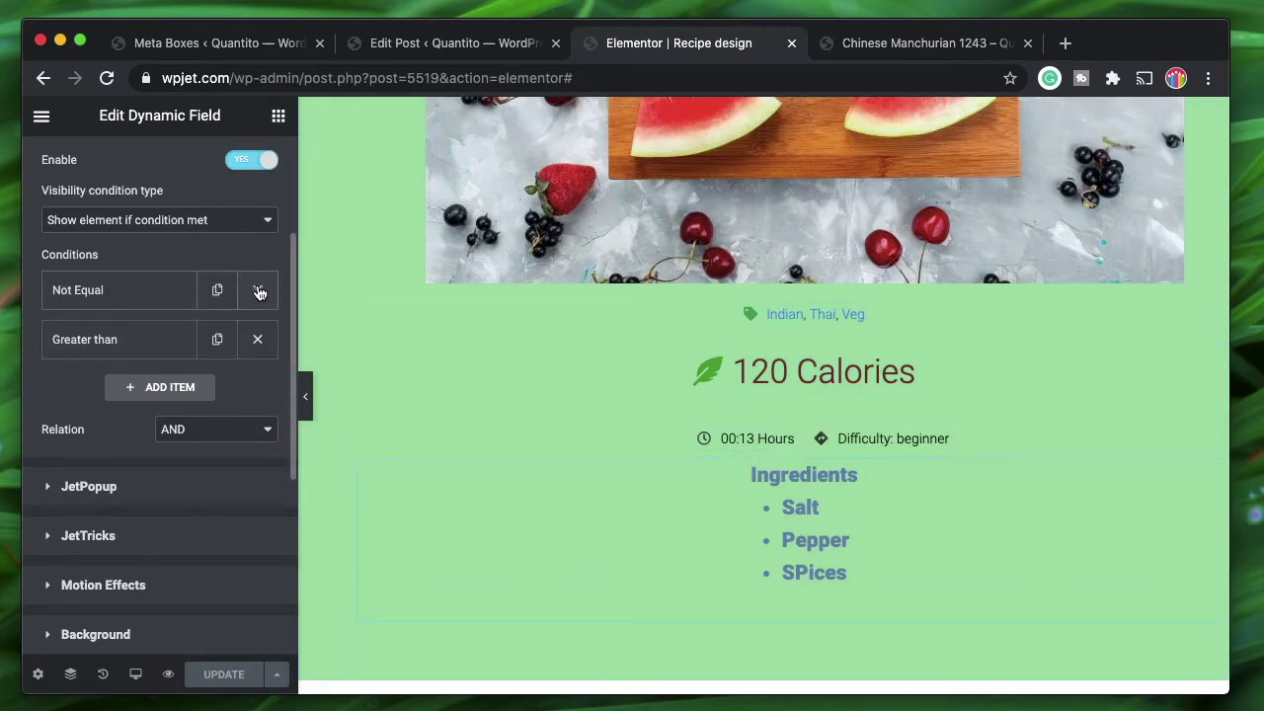
{"action": "left_click", "coordinate": [158, 219]}
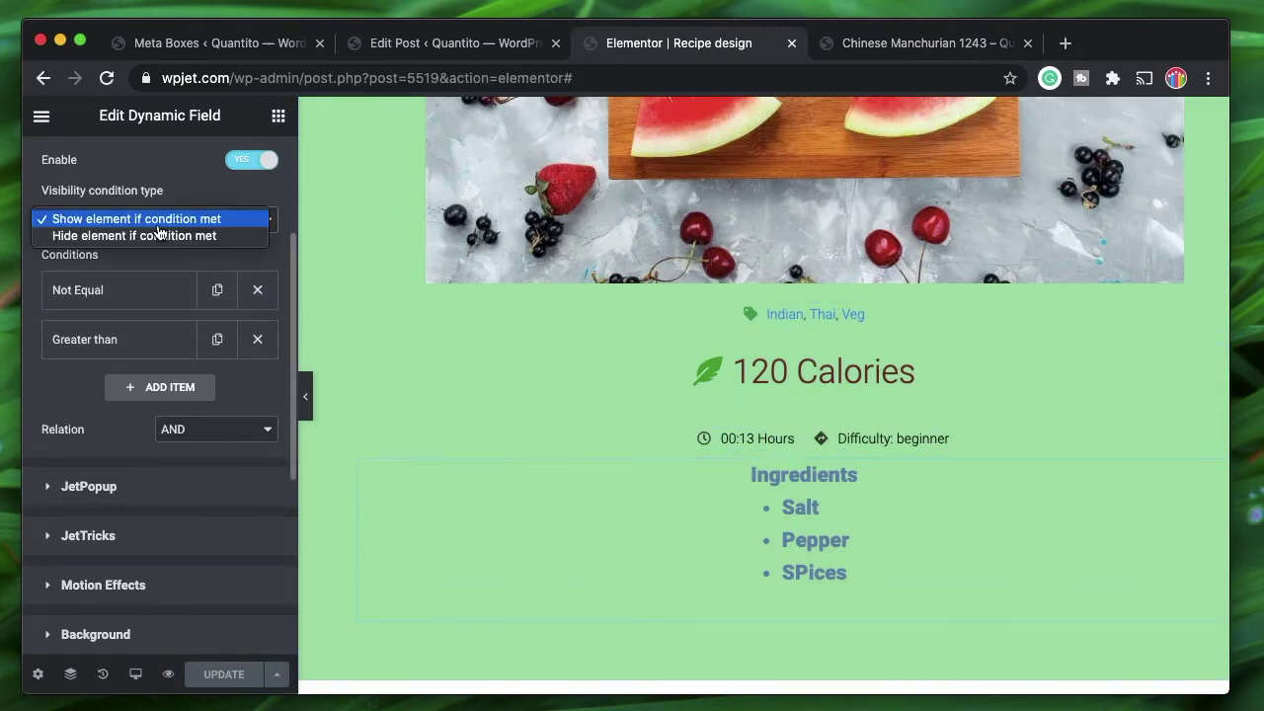
{"action": "left_click", "coordinate": [143, 227]}
{"action": "left_click", "coordinate": [140, 294]}
{"action": "left_click", "coordinate": [139, 294]}
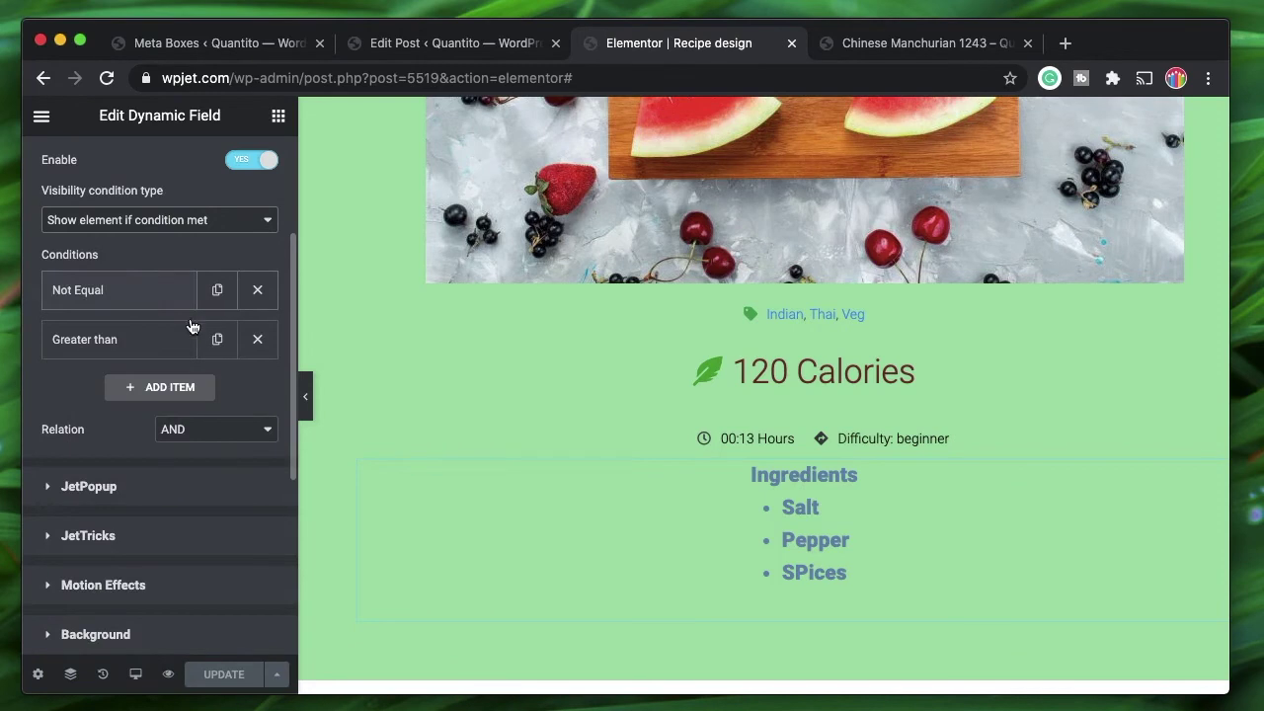
{"action": "left_click", "coordinate": [270, 337]}
{"action": "left_click", "coordinate": [123, 296]}
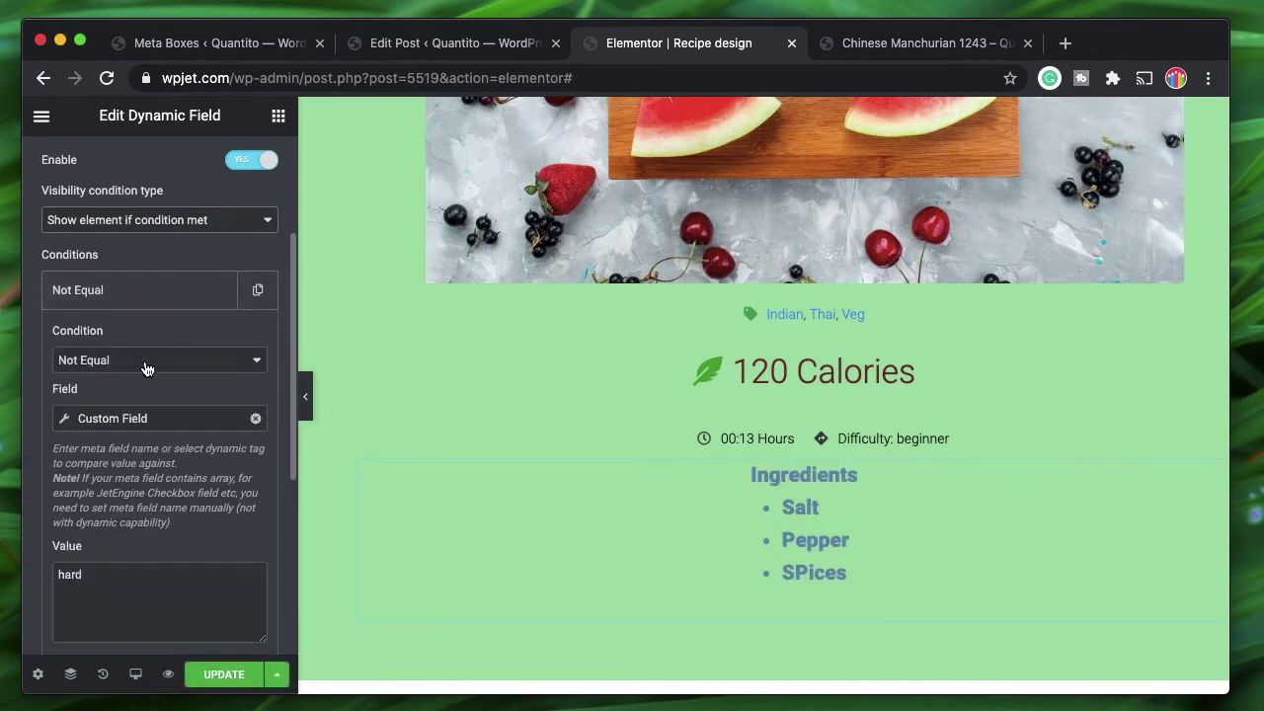
Step: Replace the Not Equal condition's Custom Field tag with User Field and open its list of user properties
{"action": "left_click", "coordinate": [256, 418]}
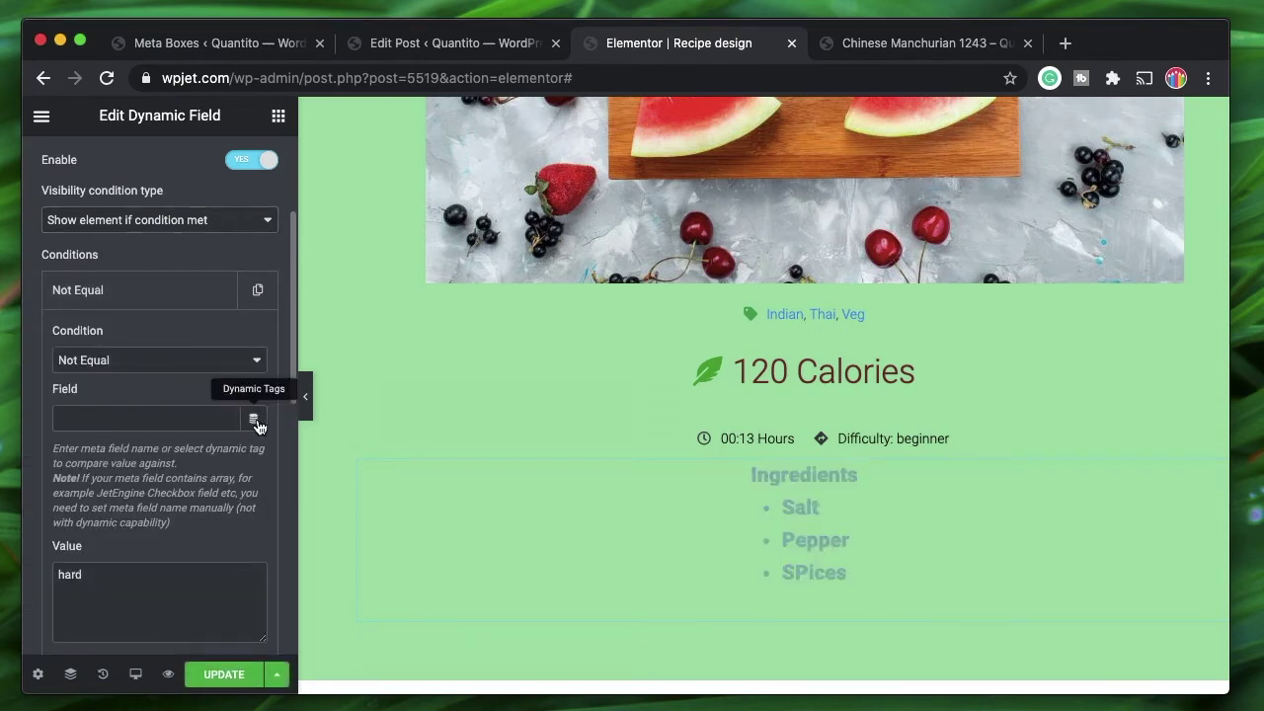
{"action": "left_click", "coordinate": [253, 419]}
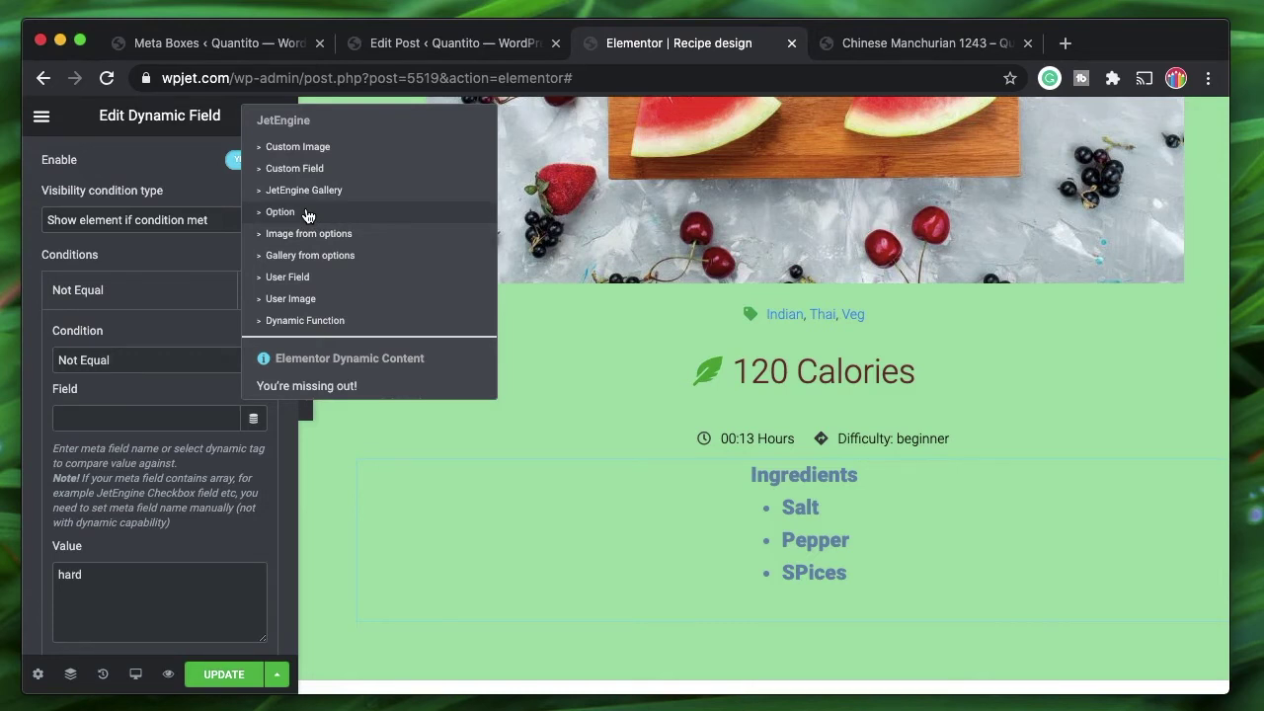
{"action": "left_click", "coordinate": [308, 281]}
{"action": "left_click", "coordinate": [227, 505]}
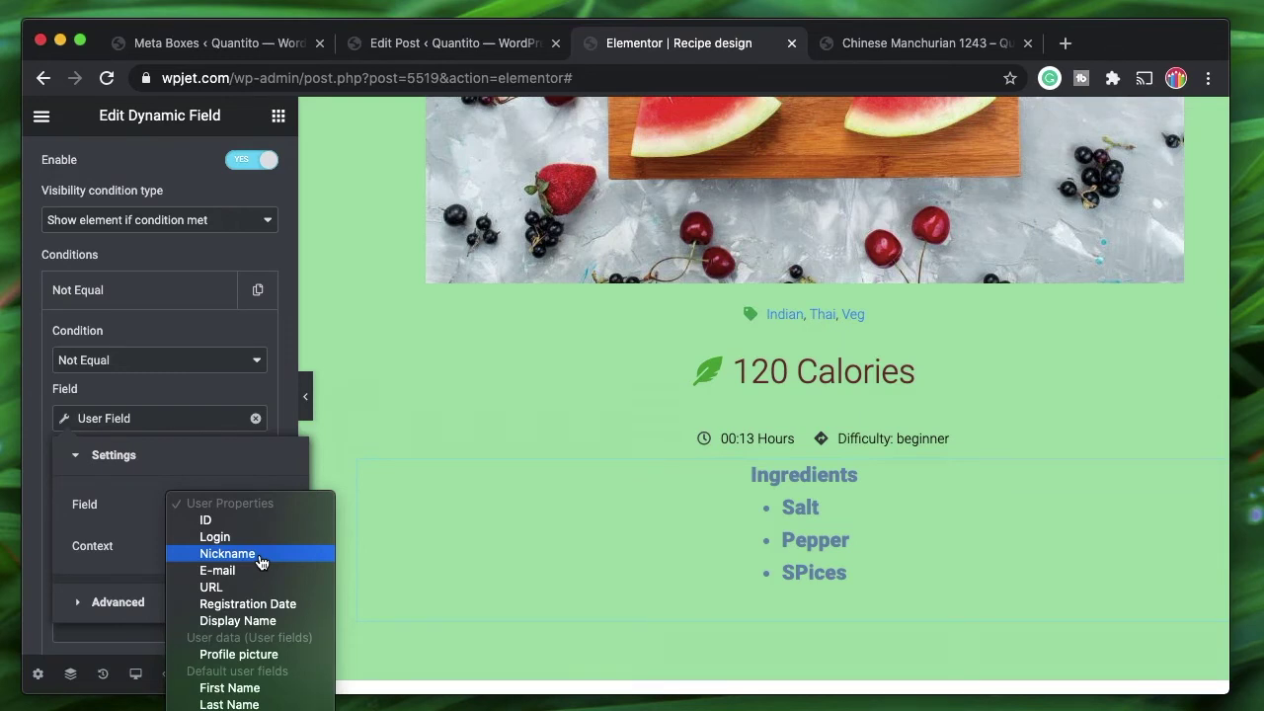
Step: Change the remaining condition to User logged in and save the template with Hide element if condition met as visibility type
{"action": "left_click", "coordinate": [259, 362]}
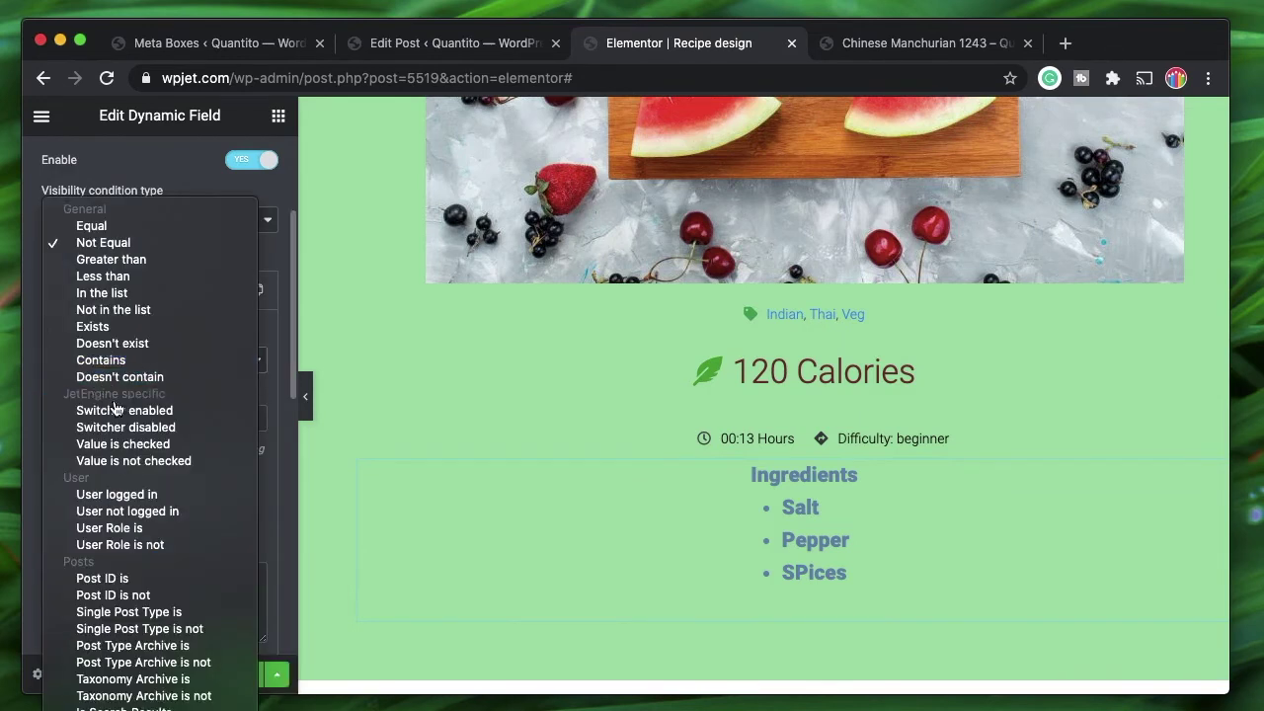
{"action": "left_click", "coordinate": [159, 495]}
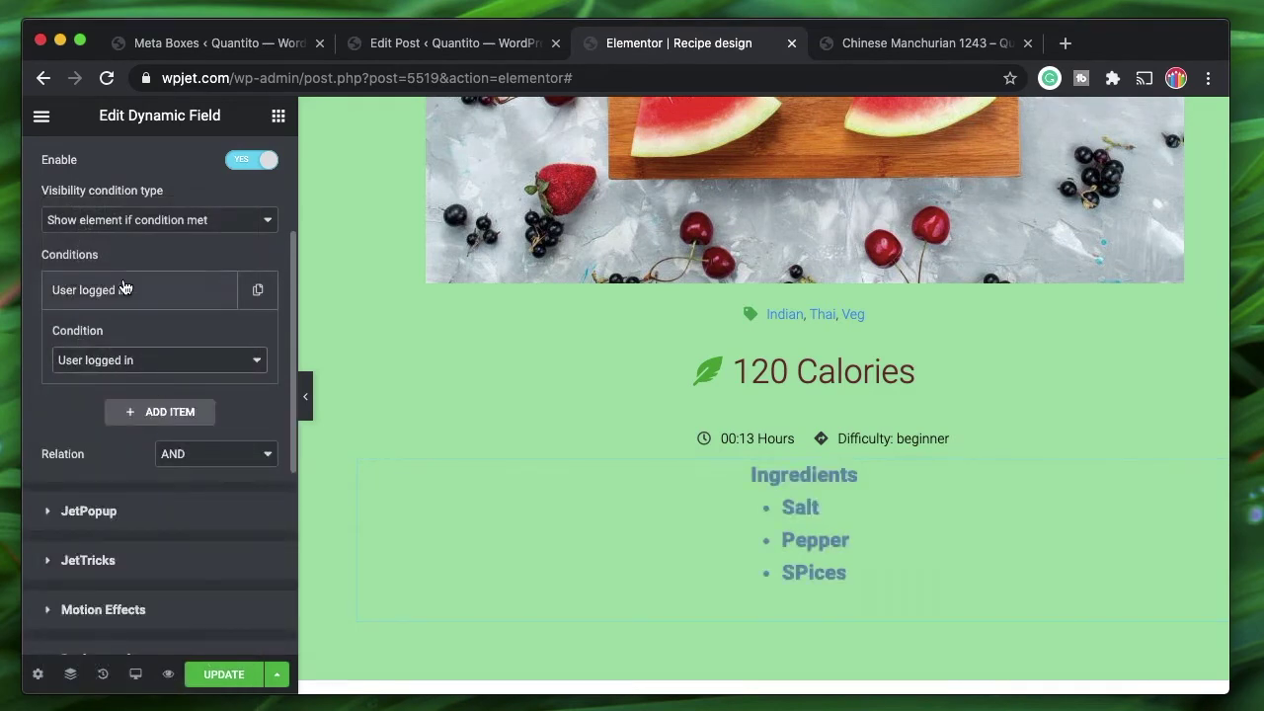
{"action": "left_click", "coordinate": [134, 289]}
{"action": "left_click", "coordinate": [173, 219]}
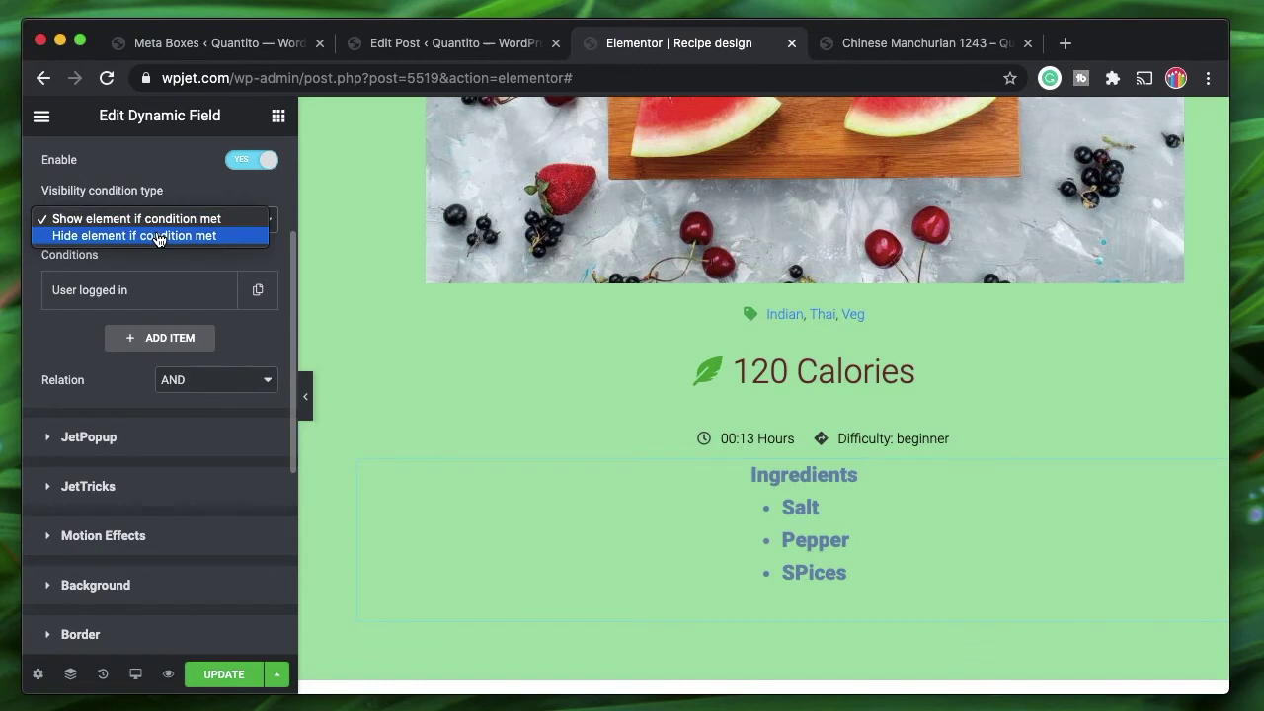
{"action": "left_click", "coordinate": [168, 234]}
{"action": "left_click", "coordinate": [224, 674]}
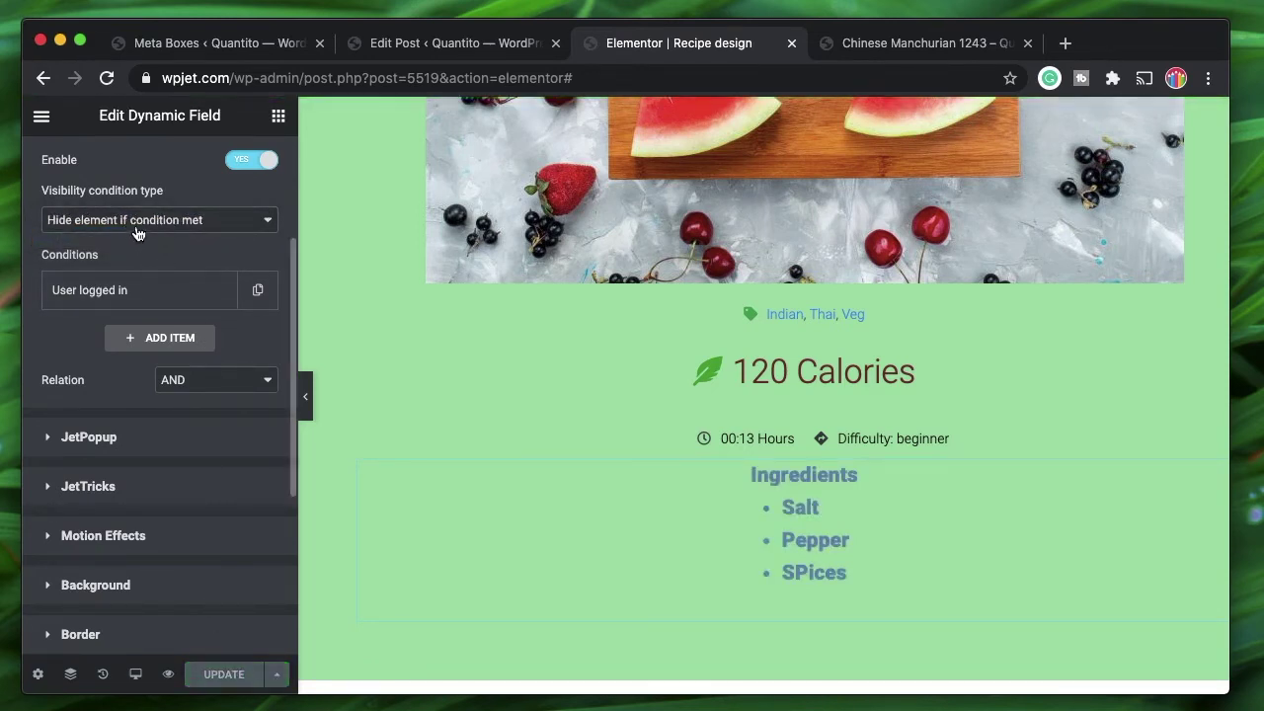
Step: Reload the published recipe page while logged in and check the area below the difficulty for the Ingredients section
{"action": "left_click", "coordinate": [932, 44]}
{"action": "left_click", "coordinate": [373, 338]}
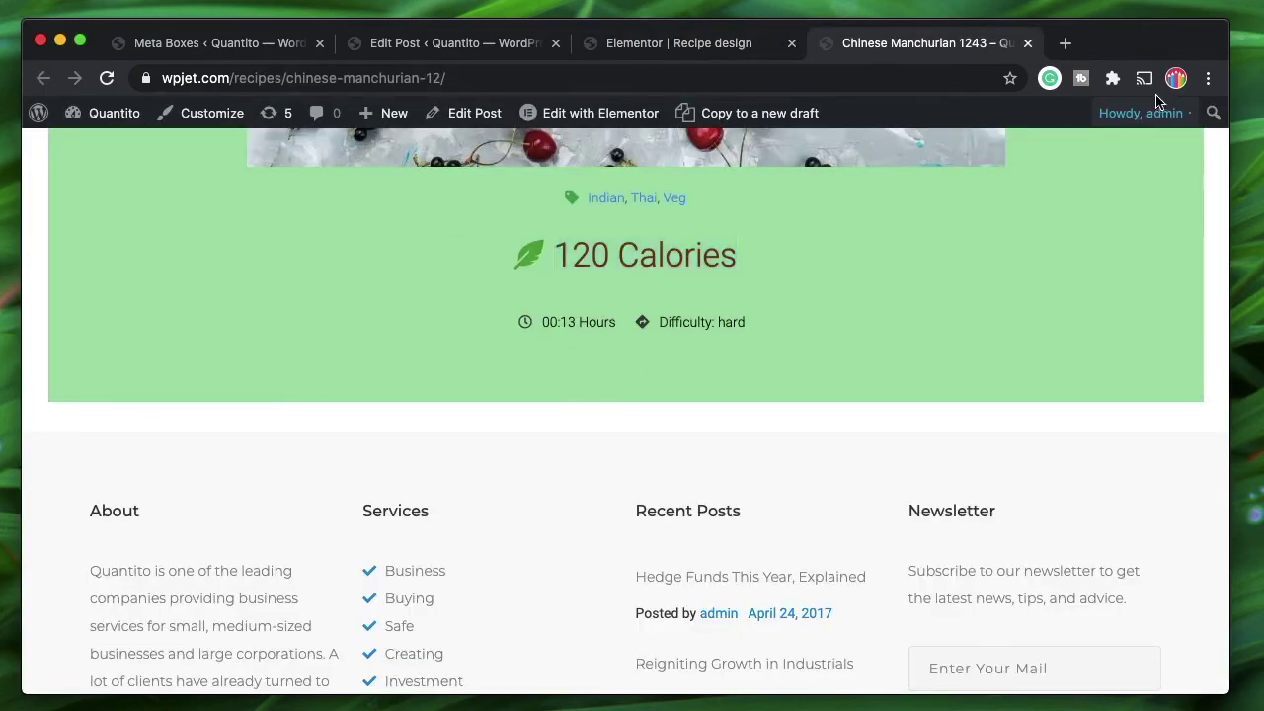
{"action": "left_click", "coordinate": [106, 77]}
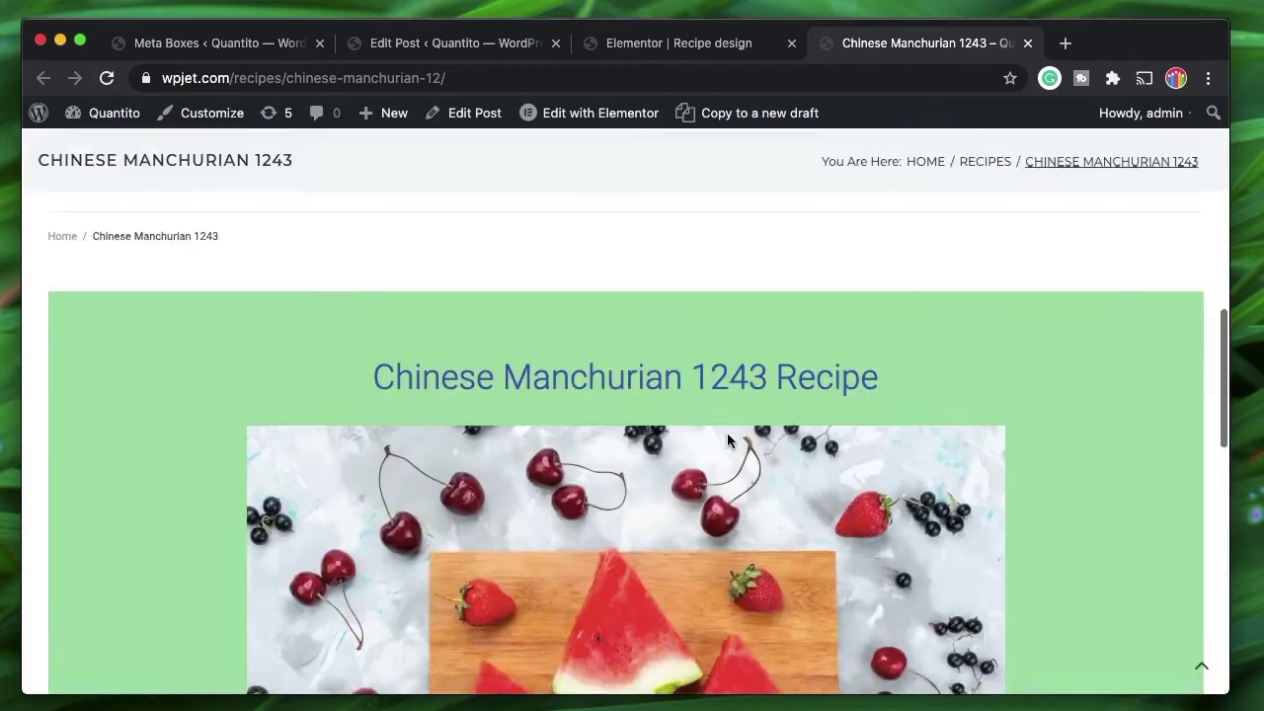
{"action": "scroll", "coordinate": [727, 434], "scroll_direction": "down", "scroll_amount": 10}
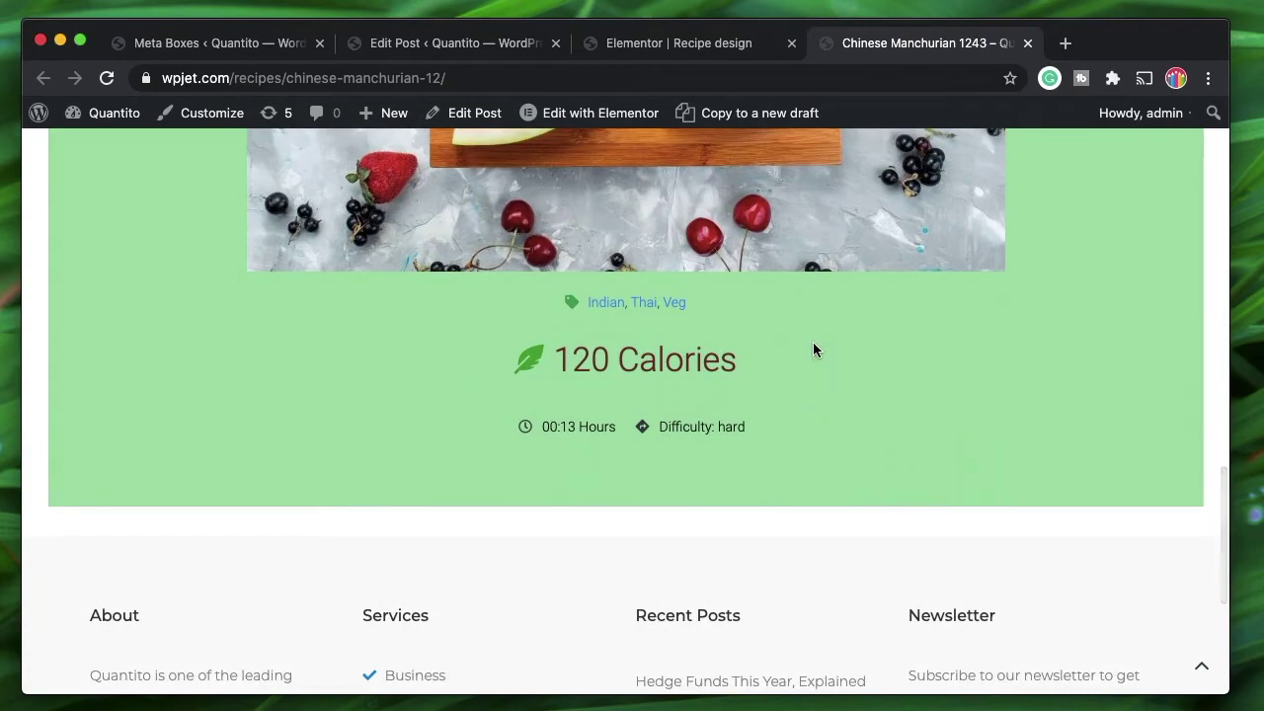
Step: Set the visibility condition type to Show element if condition met in the Elementor template and save it
{"action": "left_click", "coordinate": [668, 45]}
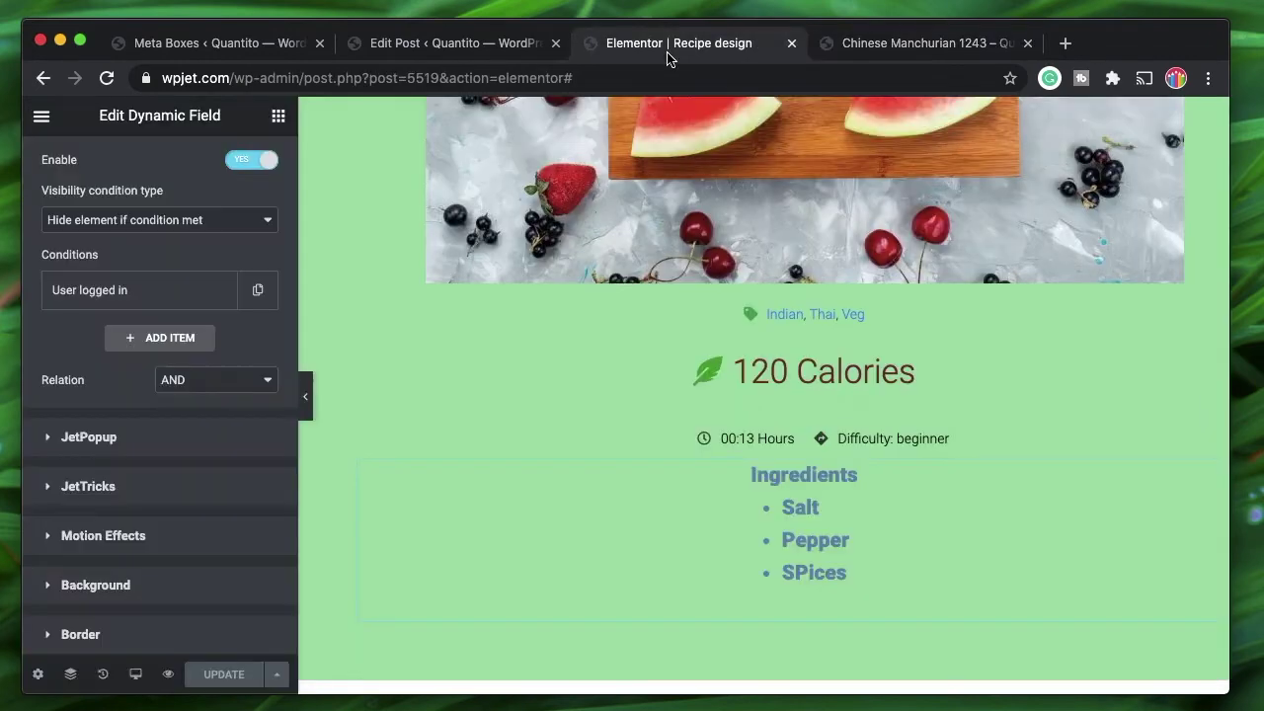
{"action": "left_click", "coordinate": [125, 220]}
{"action": "left_click", "coordinate": [119, 203]}
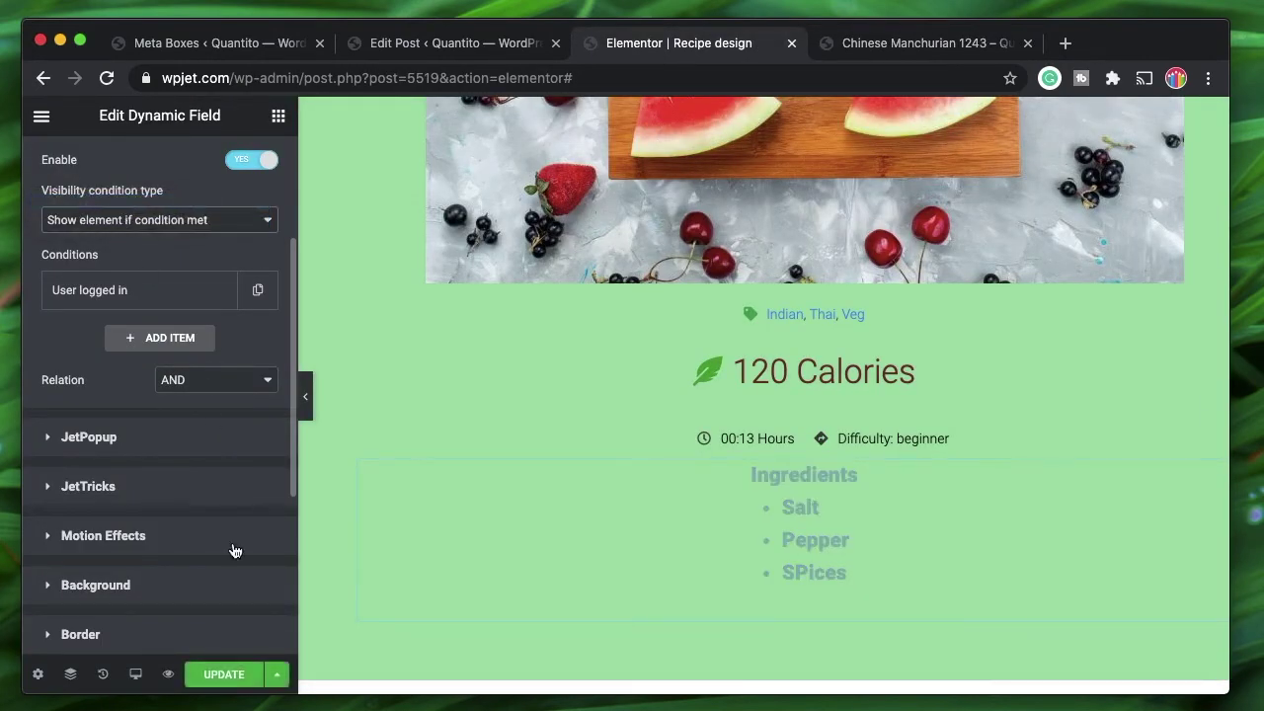
{"action": "left_click", "coordinate": [224, 675]}
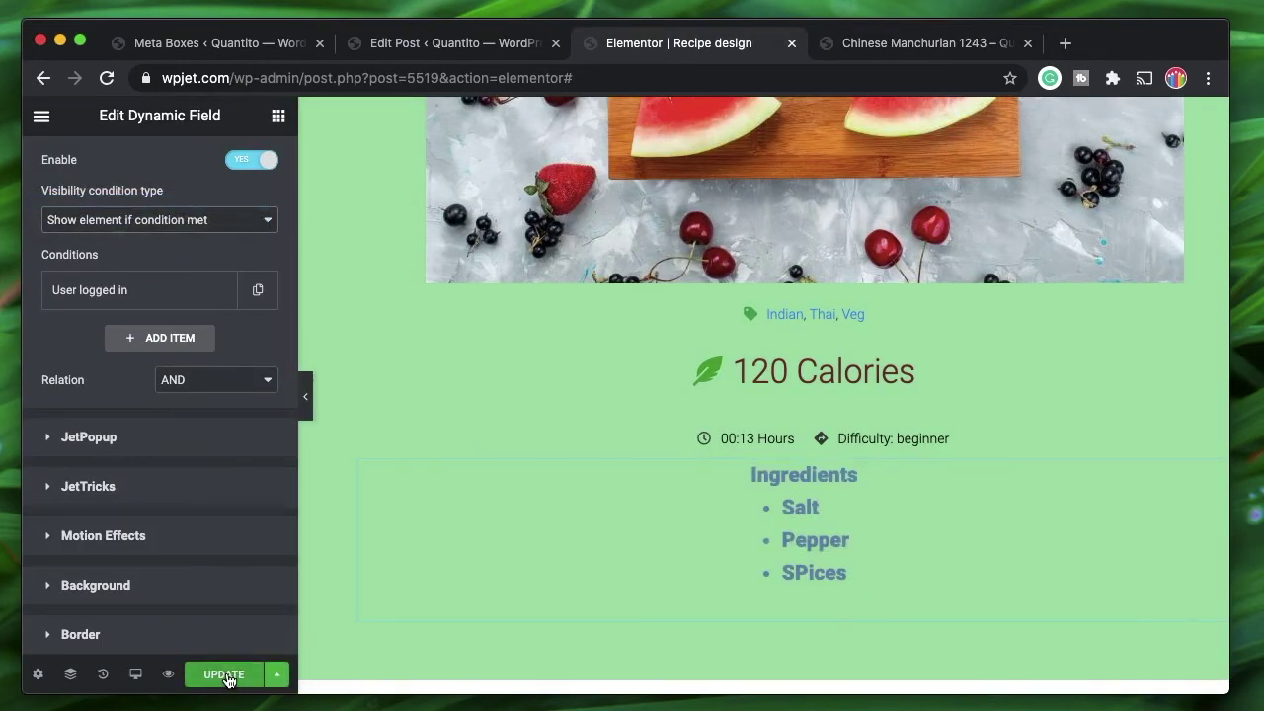
{"action": "left_click", "coordinate": [156, 294]}
{"action": "left_click", "coordinate": [143, 302]}
Step: Reload the published recipe page to check the Ingredients section under the show-when-logged-in rule
{"action": "left_click", "coordinate": [928, 43]}
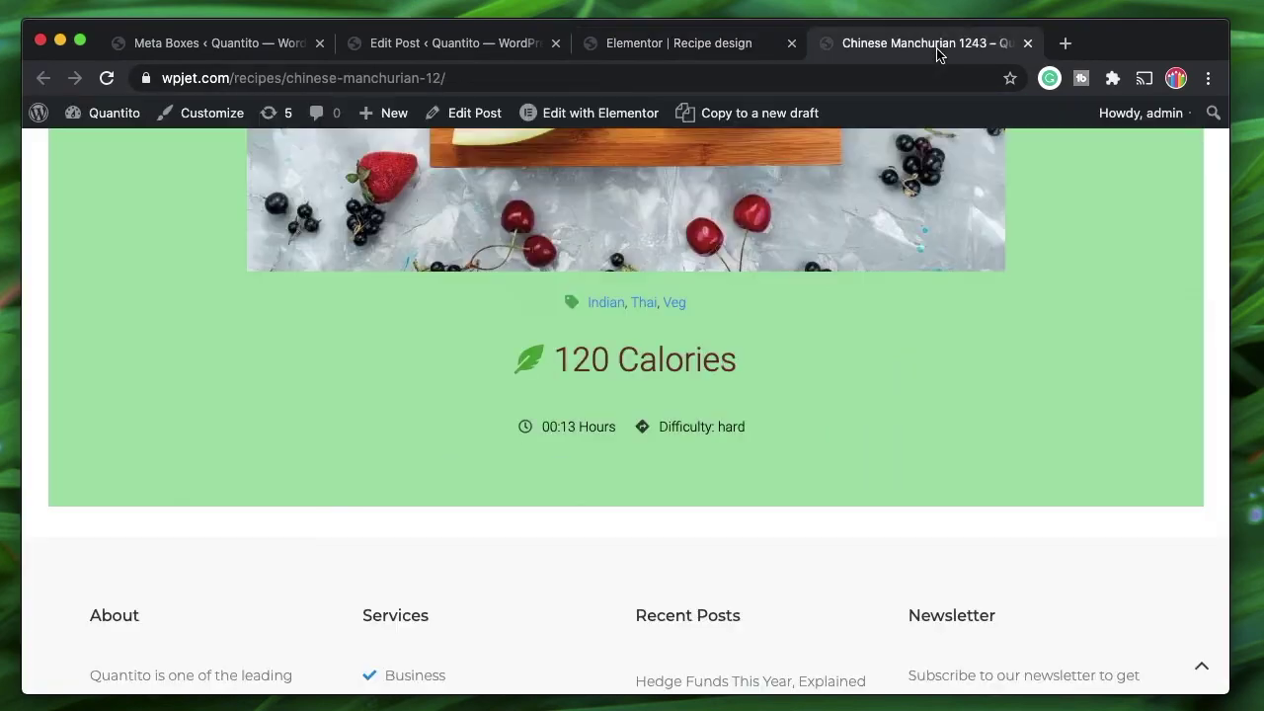
{"action": "key", "text": "super+r"}
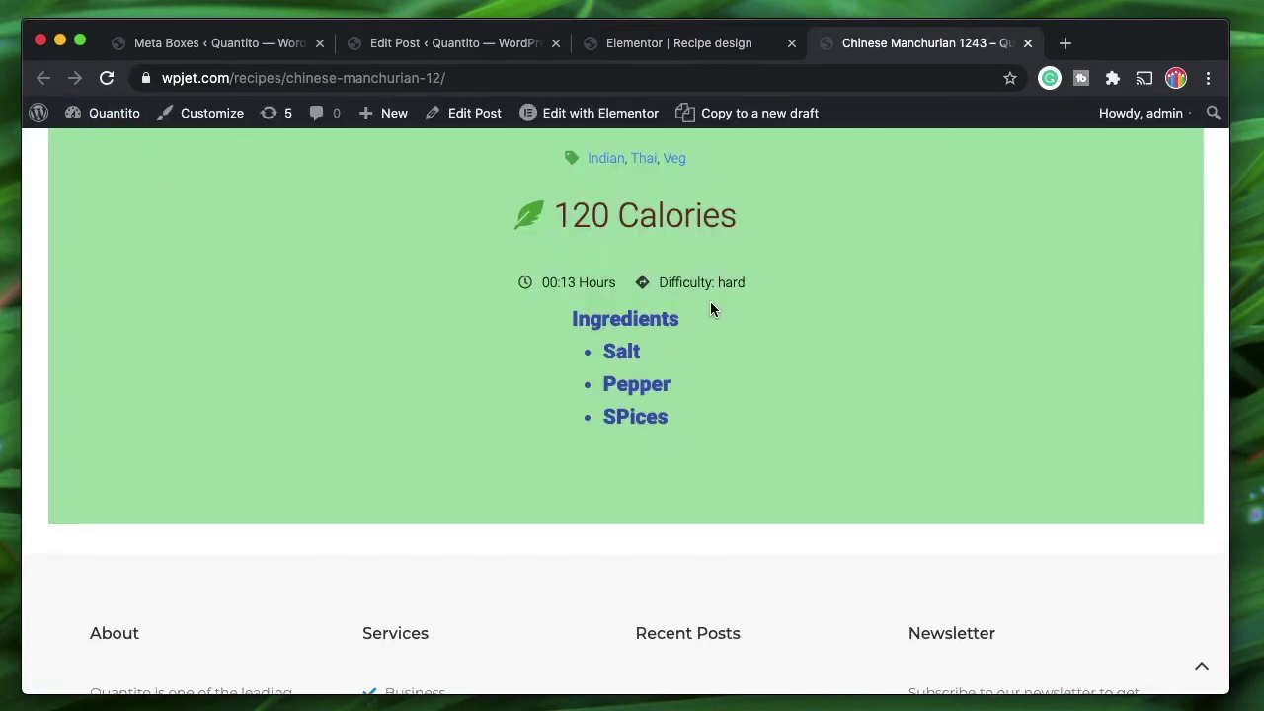
Step: Check the Ingredients heading and its listed items on the published recipe page
{"action": "double_click", "coordinate": [621, 319]}
{"action": "double_click", "coordinate": [621, 384]}
{"action": "double_click", "coordinate": [621, 416]}
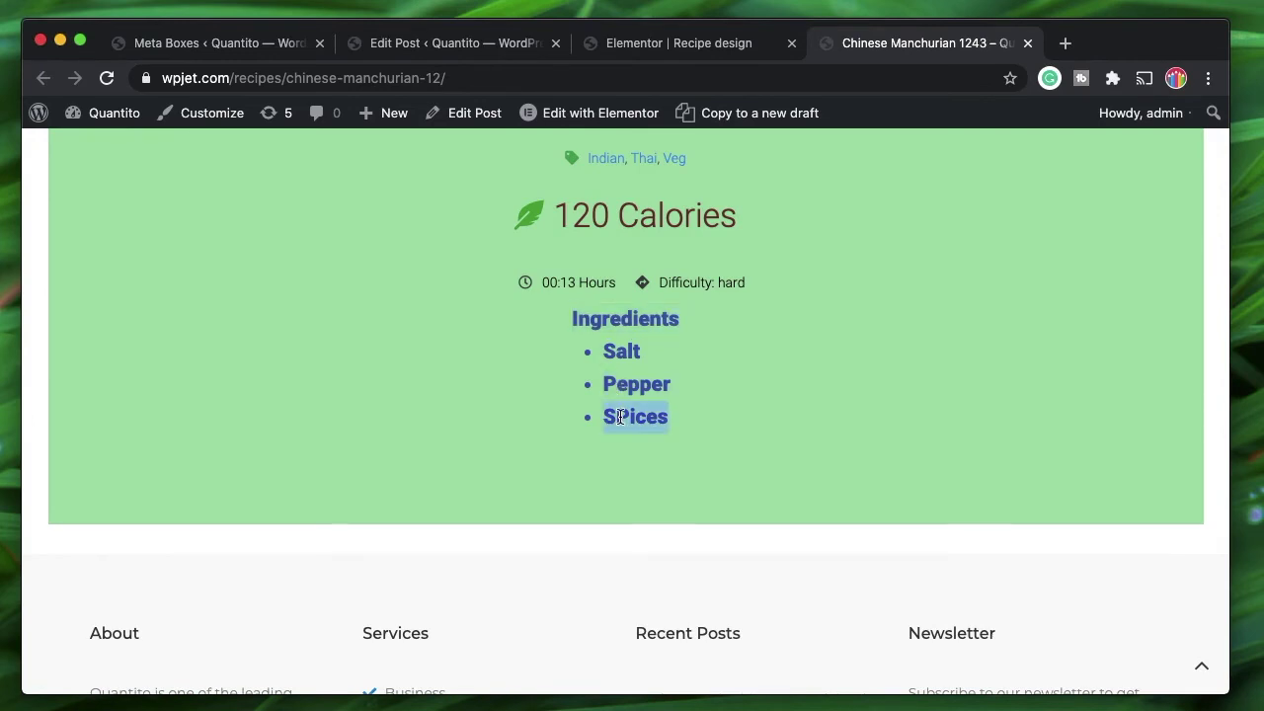
Step: Return to the Elementor template and review the condition types available for the Ingredients field's User logged in condition
{"action": "left_click", "coordinate": [697, 49]}
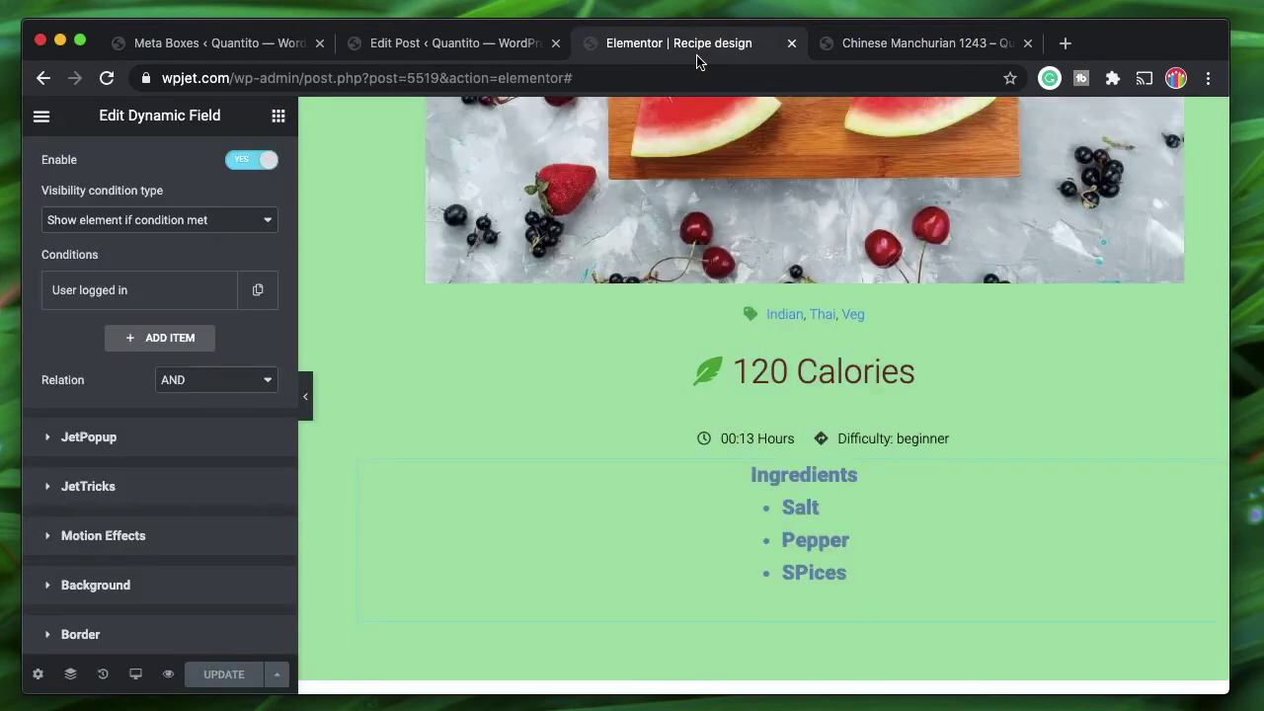
{"action": "left_click", "coordinate": [140, 296]}
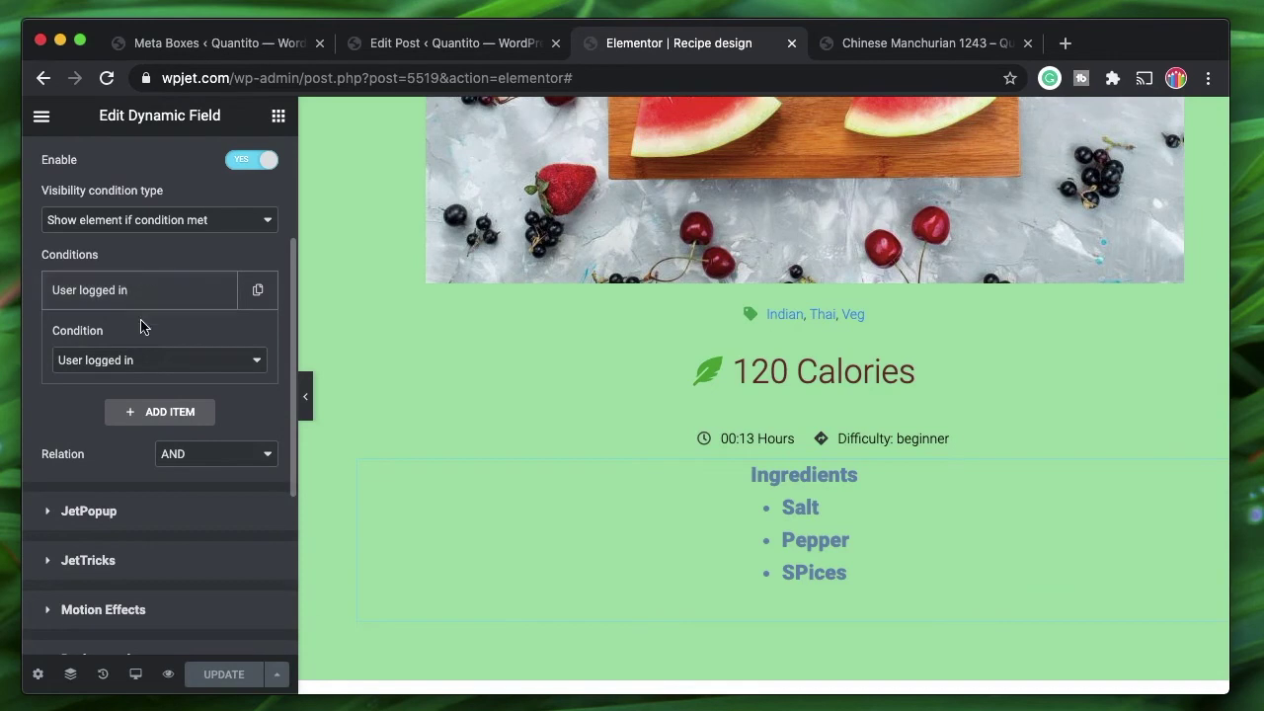
{"action": "left_click", "coordinate": [170, 367]}
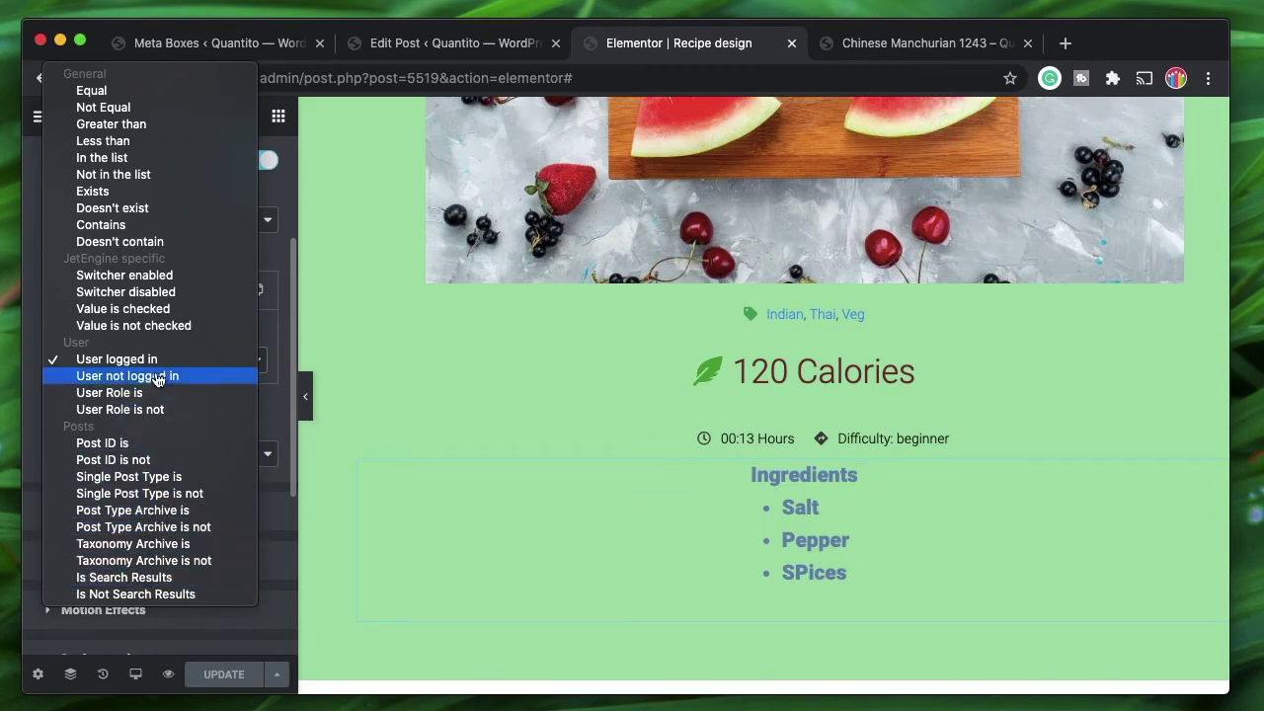
{"action": "left_click", "coordinate": [409, 375]}
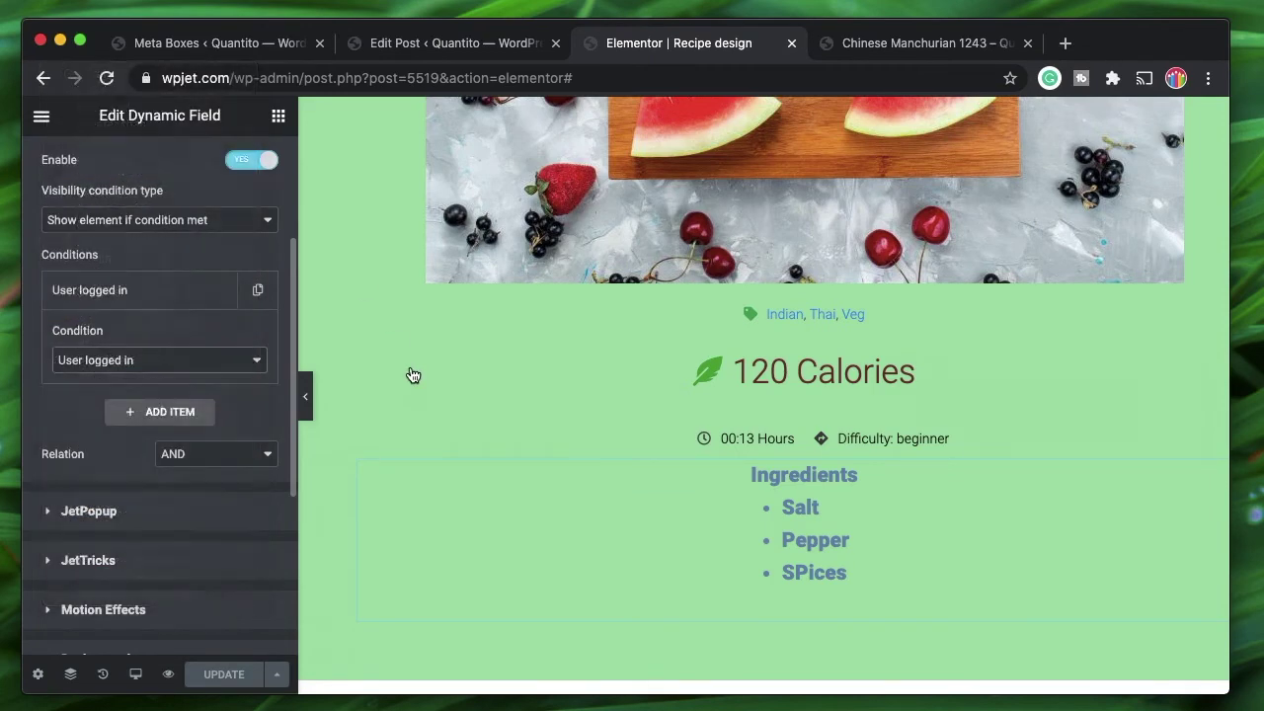
Step: Try In the list and Single Post Type is not as the Ingredients field's visibility condition, and examine their value settings
{"action": "left_click", "coordinate": [195, 372]}
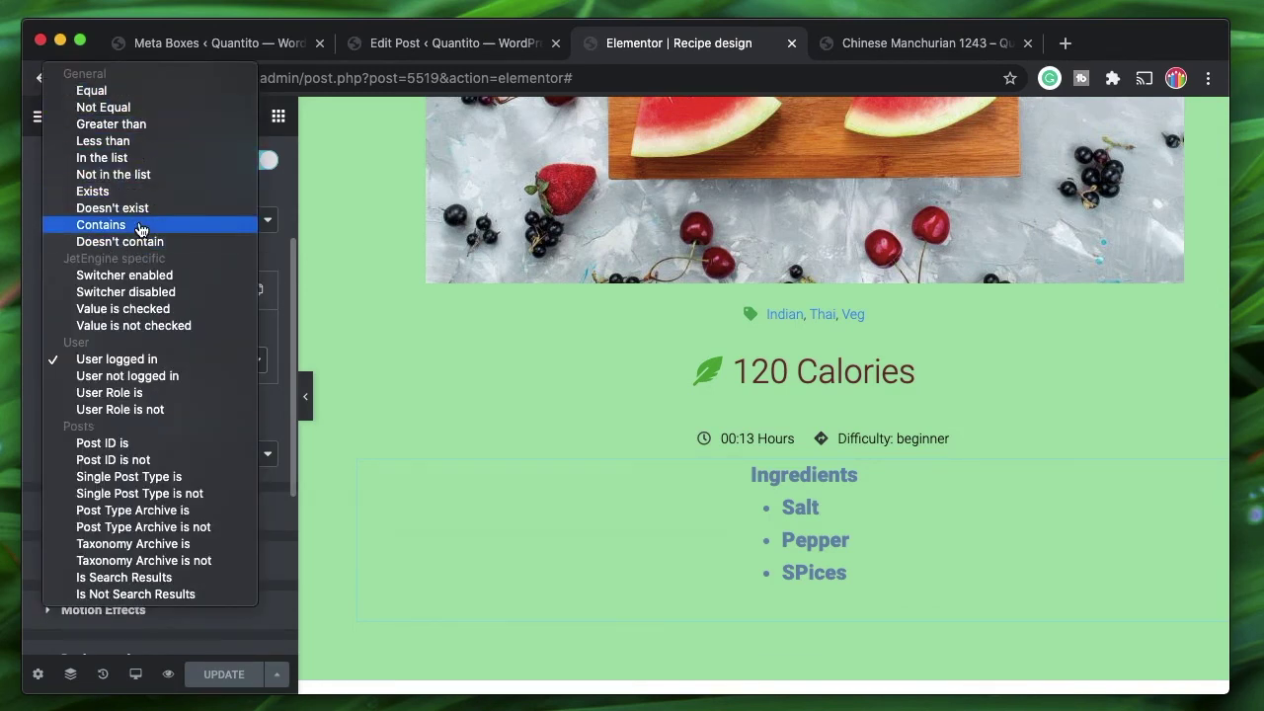
{"action": "left_click", "coordinate": [101, 157]}
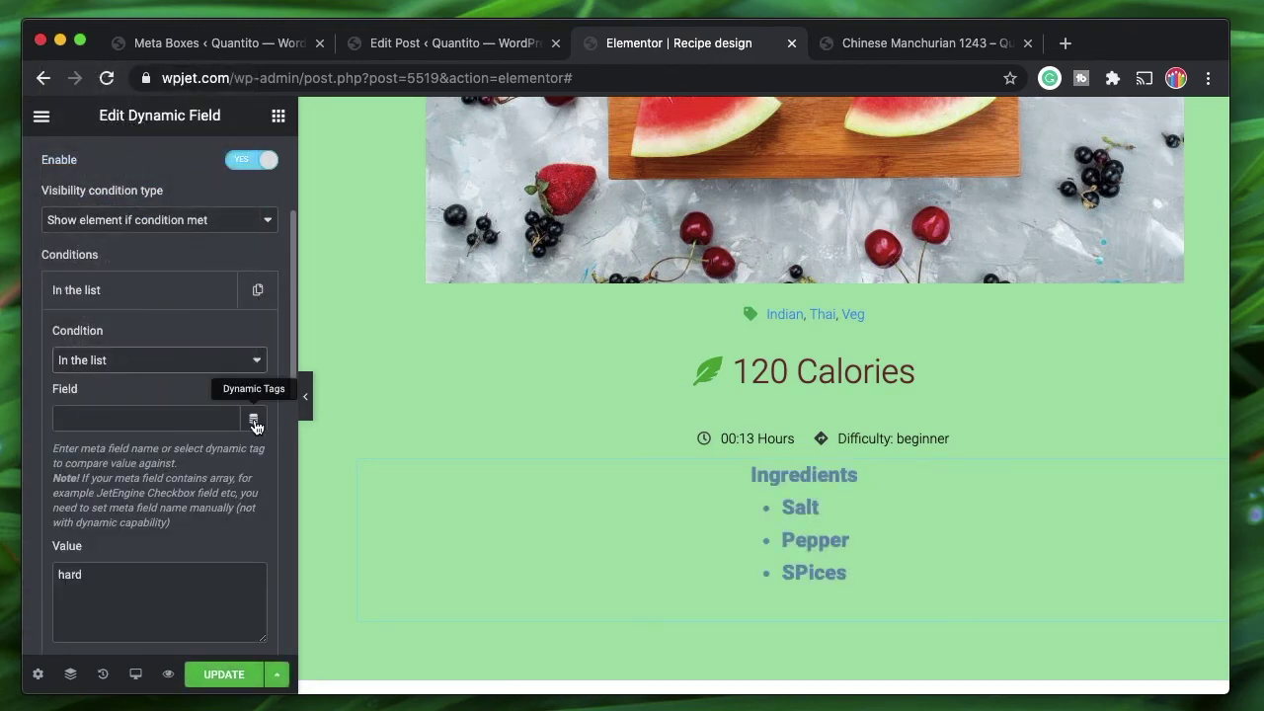
{"action": "left_click", "coordinate": [170, 361]}
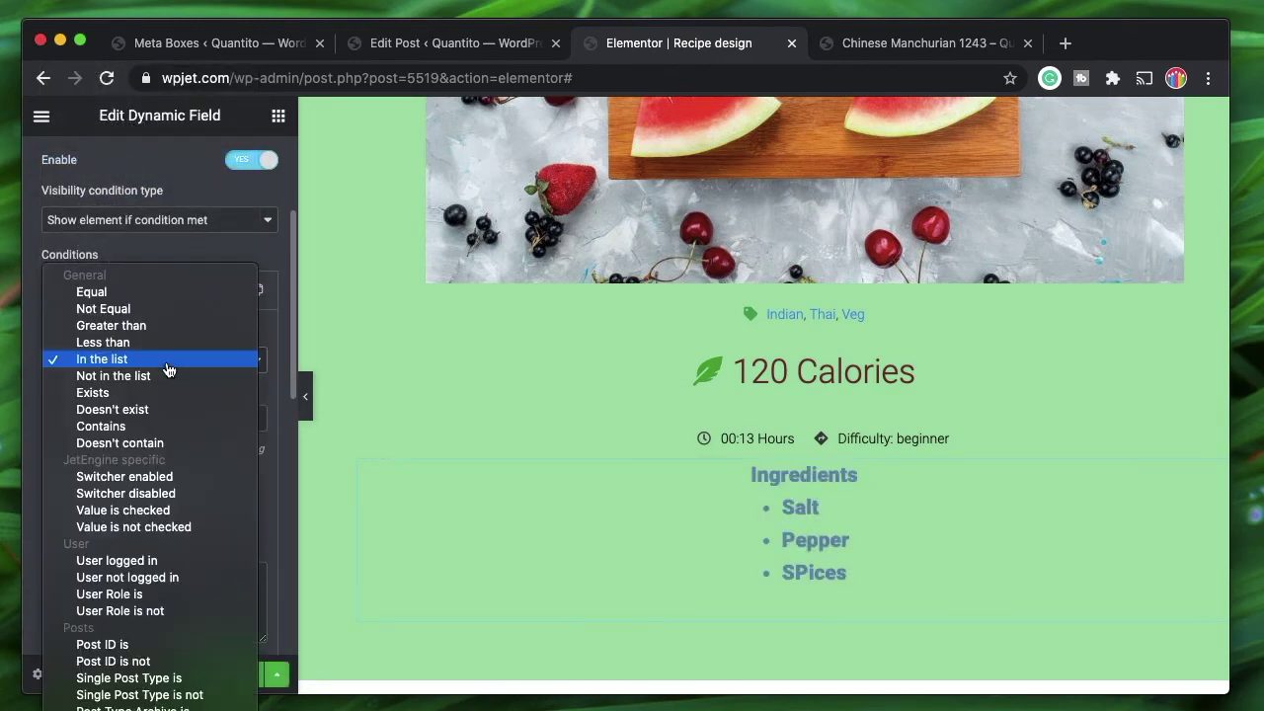
{"action": "left_click", "coordinate": [128, 695]}
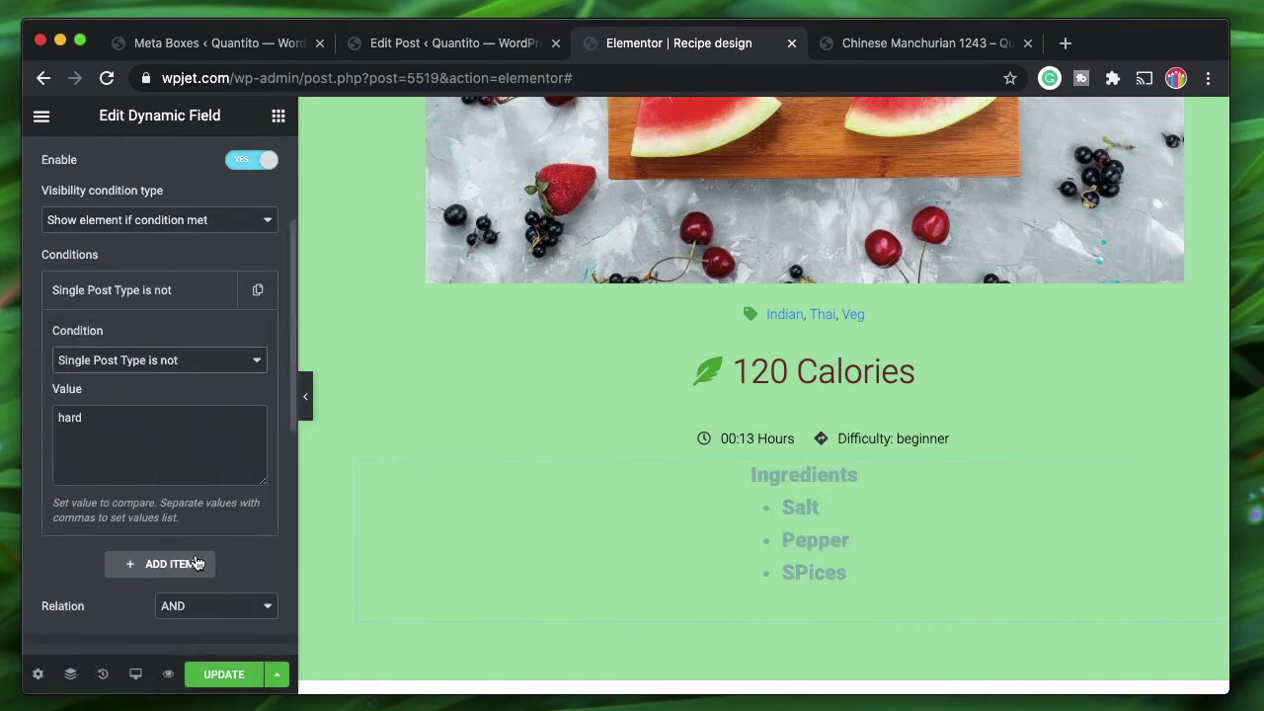
{"action": "double_click", "coordinate": [123, 416]}
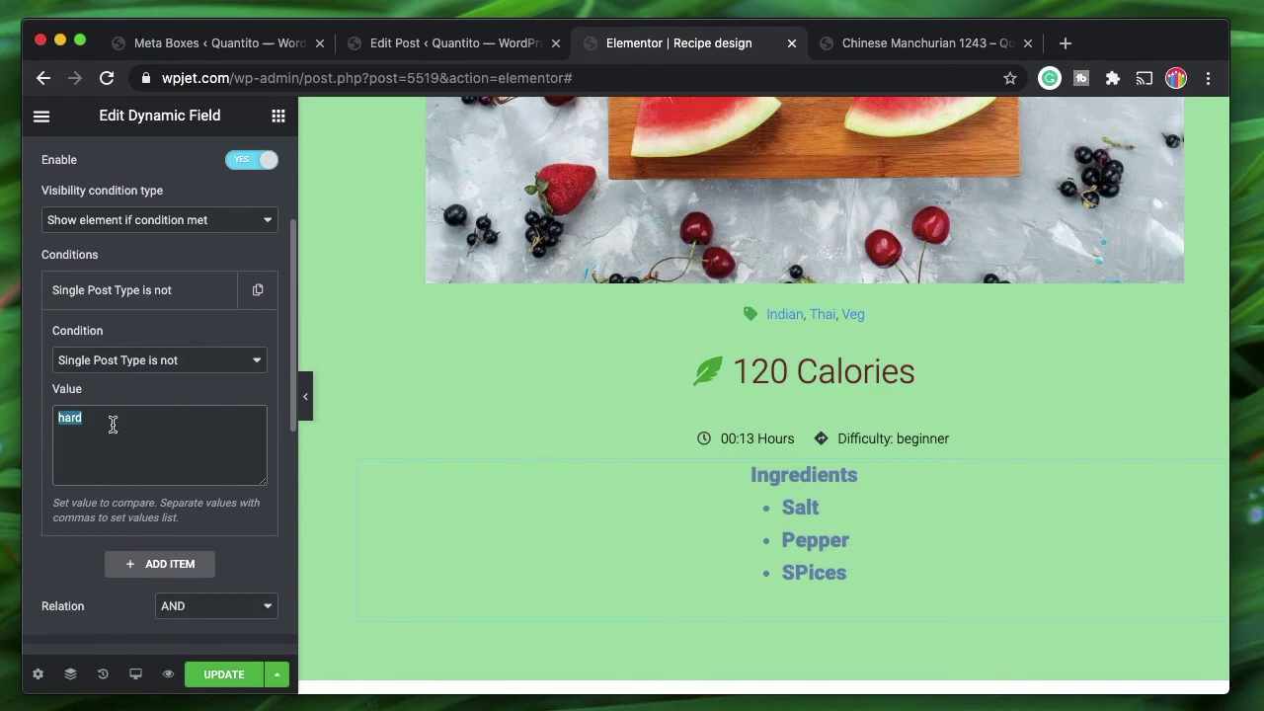
Step: Change the Ingredients field's visibility condition to Less than and collapse the condition item
{"action": "left_click", "coordinate": [163, 367]}
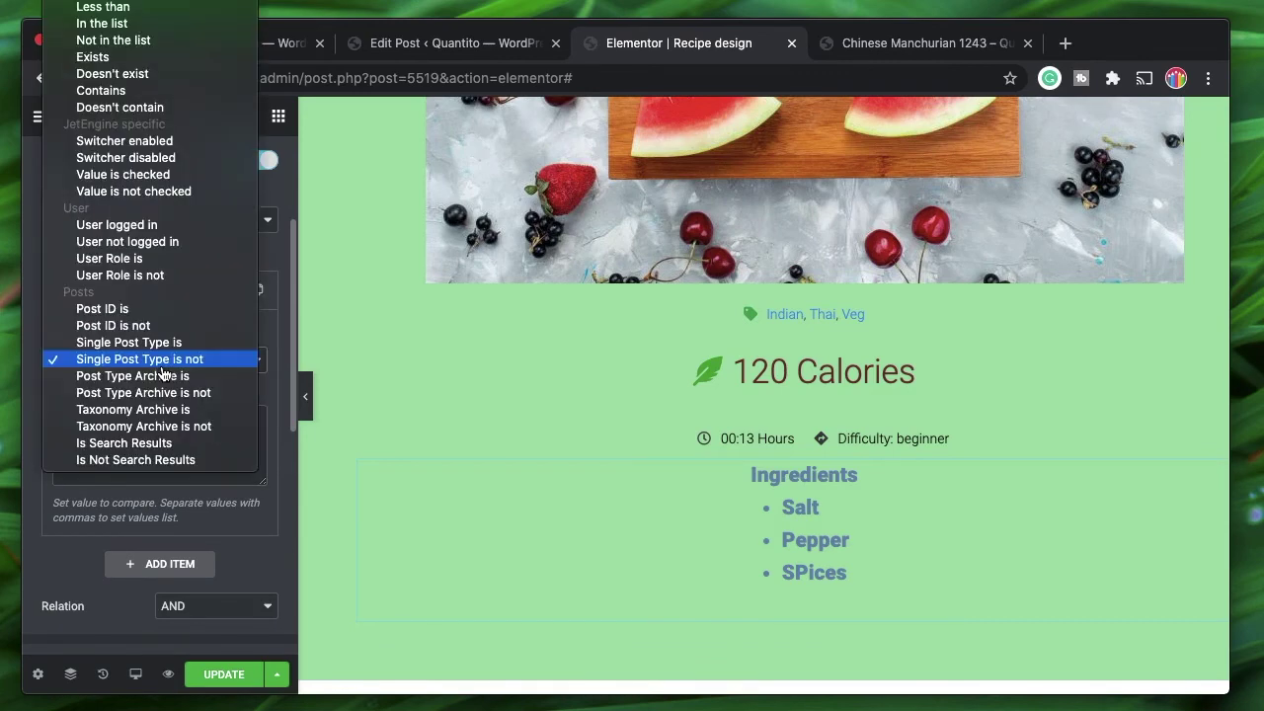
{"action": "left_click", "coordinate": [103, 7]}
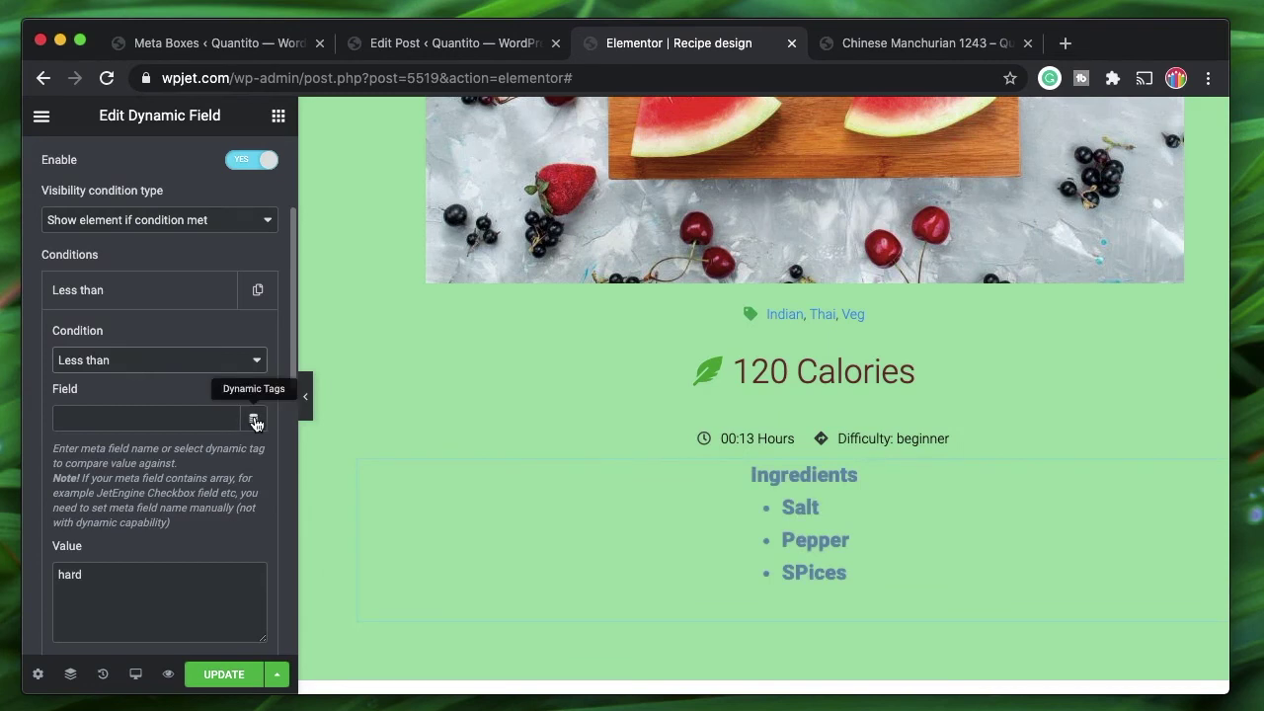
{"action": "left_click", "coordinate": [84, 298]}
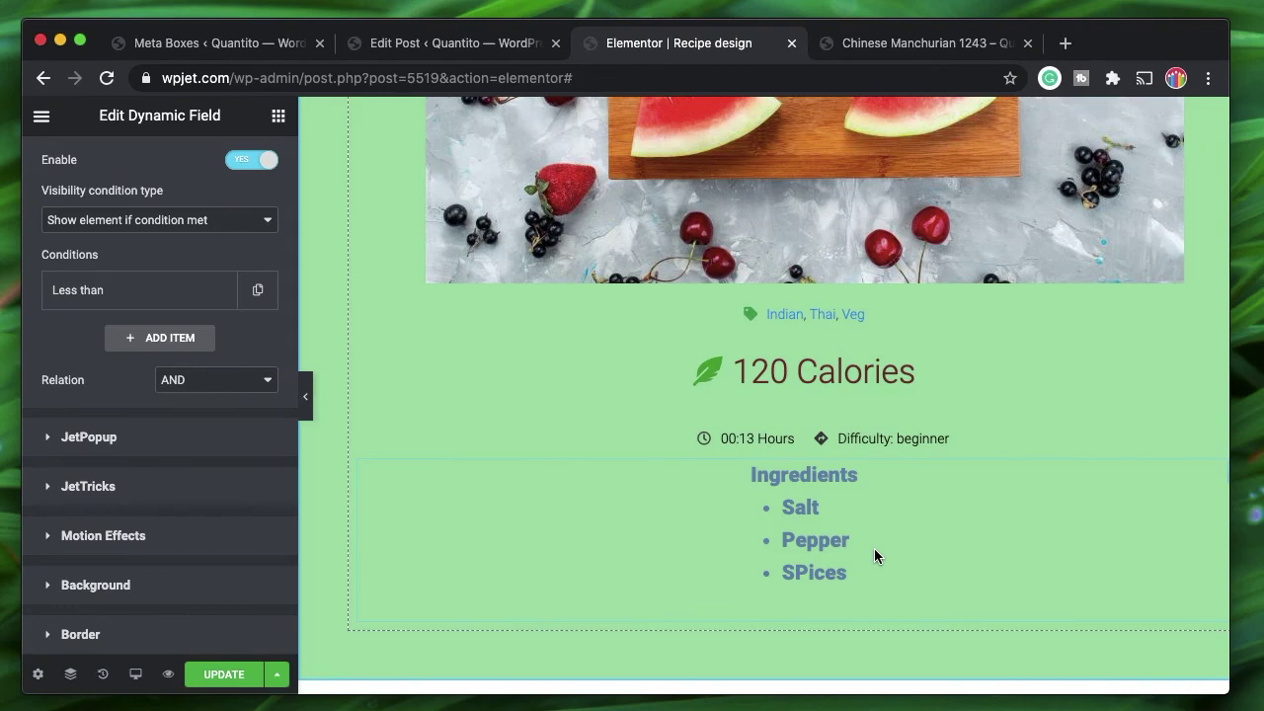
Step: Open the JetEngine dashboard and save the modules with Dynamic Visibility for Widgets and Sections enabled
{"action": "left_click", "coordinate": [169, 44]}
{"action": "scroll", "coordinate": [450, 543], "scroll_direction": "up", "scroll_amount": 10}
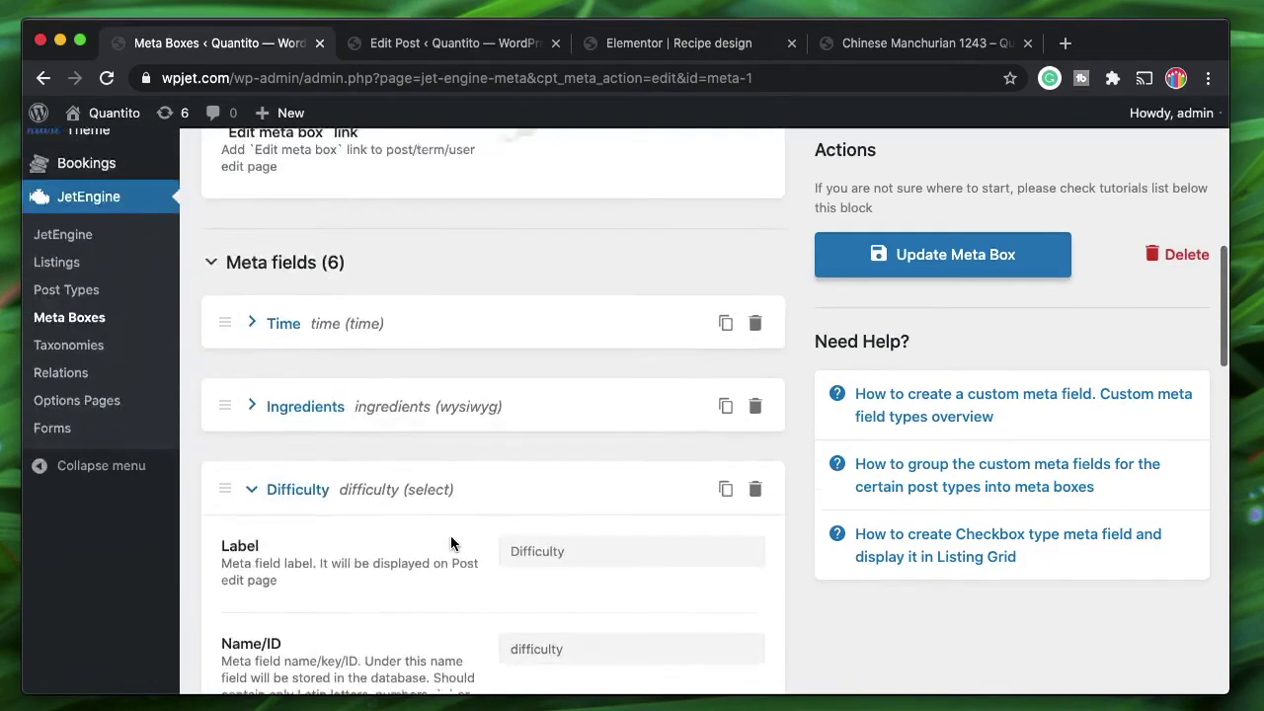
{"action": "left_click", "coordinate": [64, 341]}
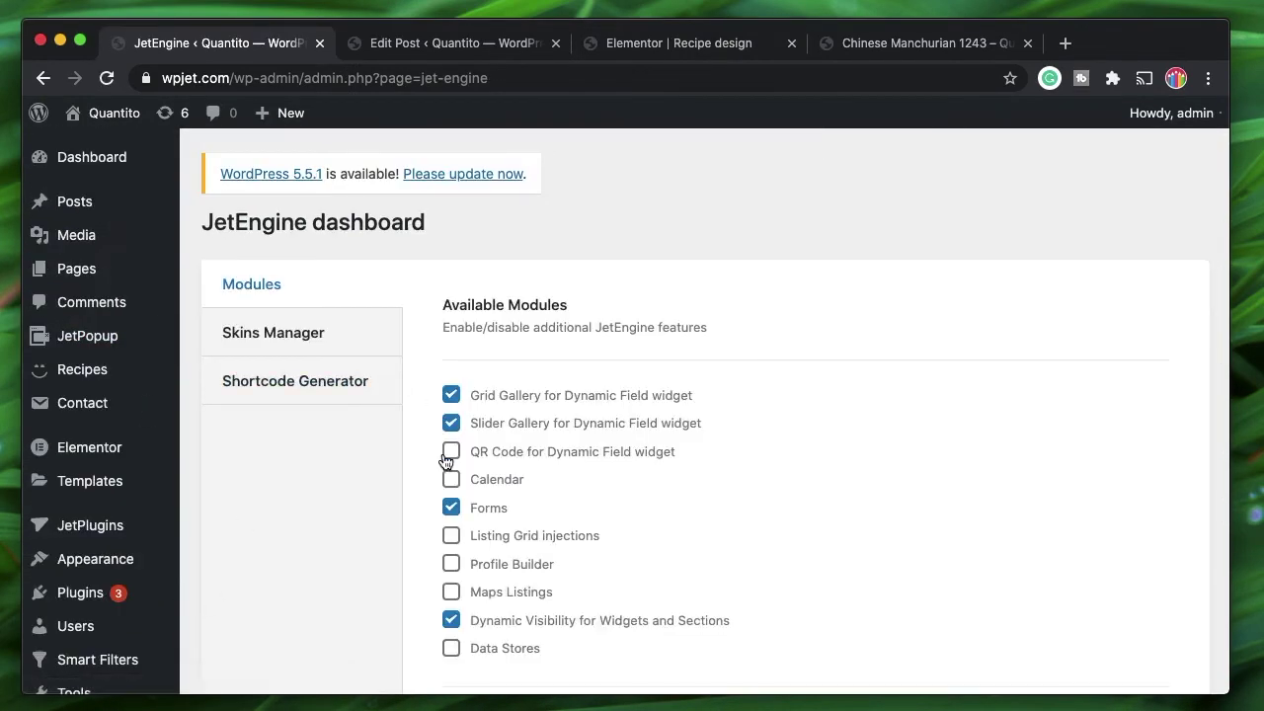
{"action": "scroll", "coordinate": [622, 563], "scroll_direction": "down", "scroll_amount": 2}
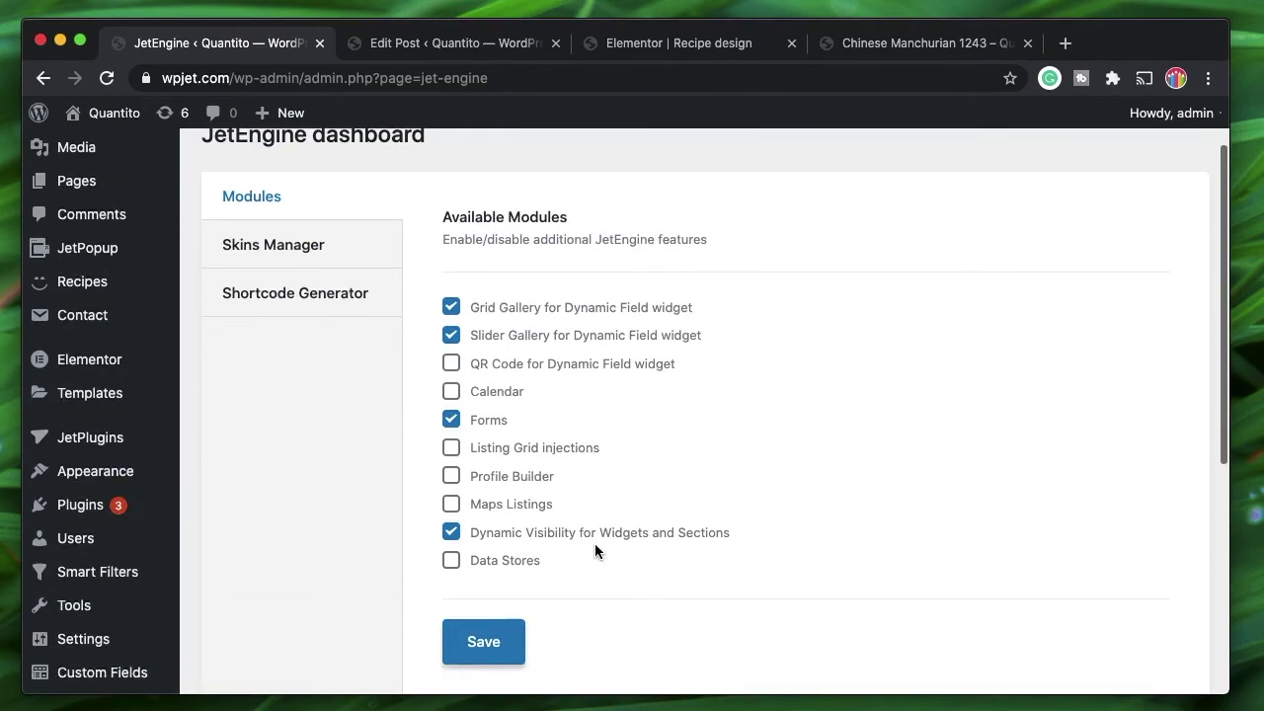
{"action": "left_click", "coordinate": [460, 659]}
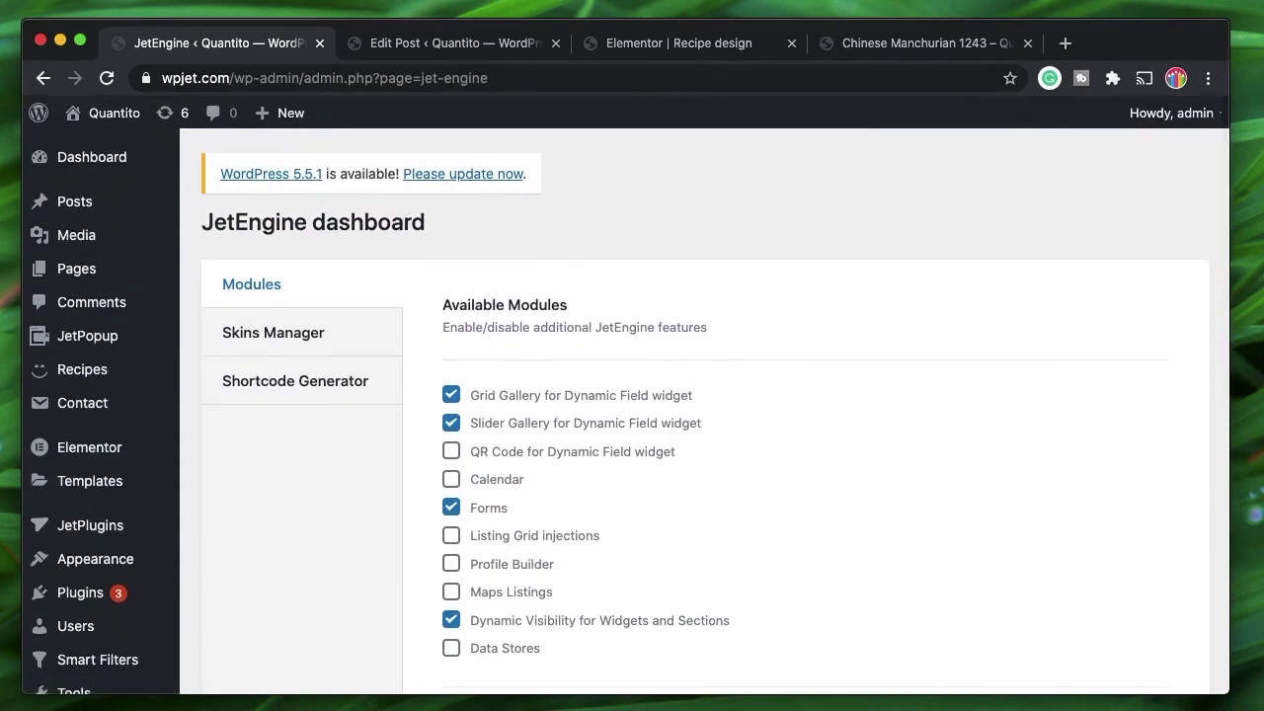
Step: Select the column holding the cooking time in the Elementor template and locate its Dynamic Visibility settings
{"action": "left_click", "coordinate": [446, 44]}
{"action": "left_click", "coordinate": [661, 46]}
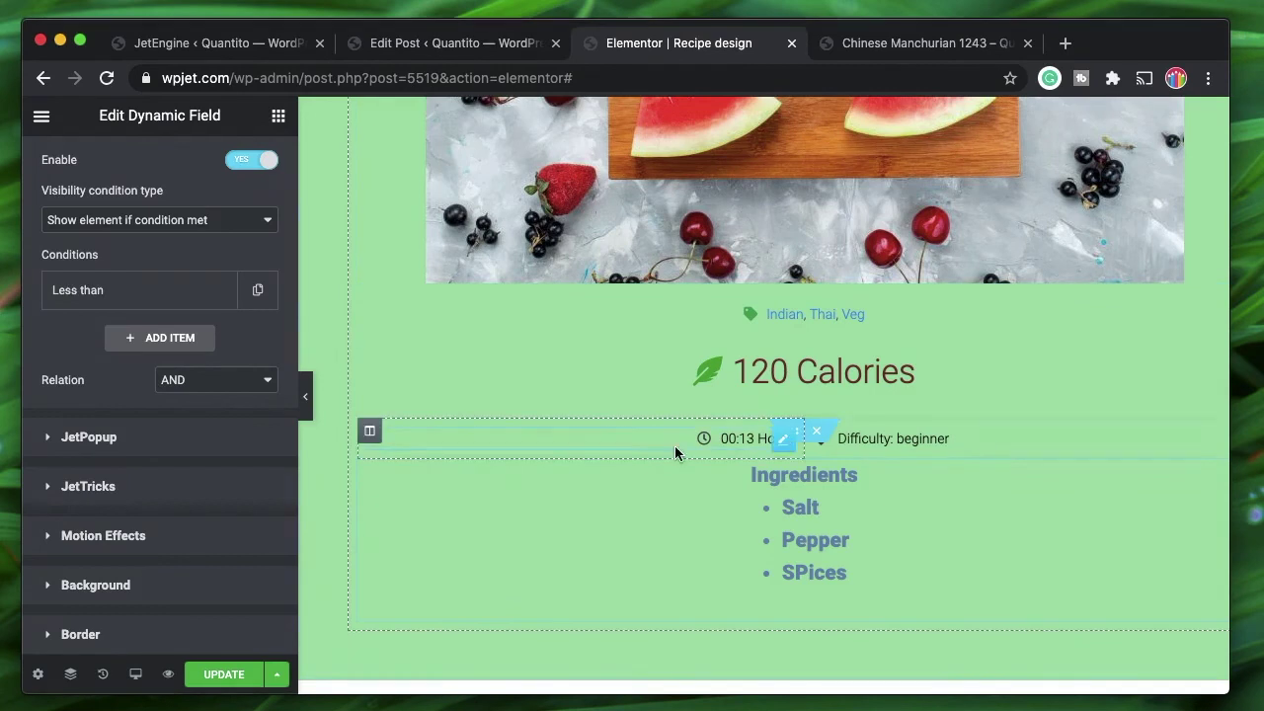
{"action": "left_click", "coordinate": [370, 431]}
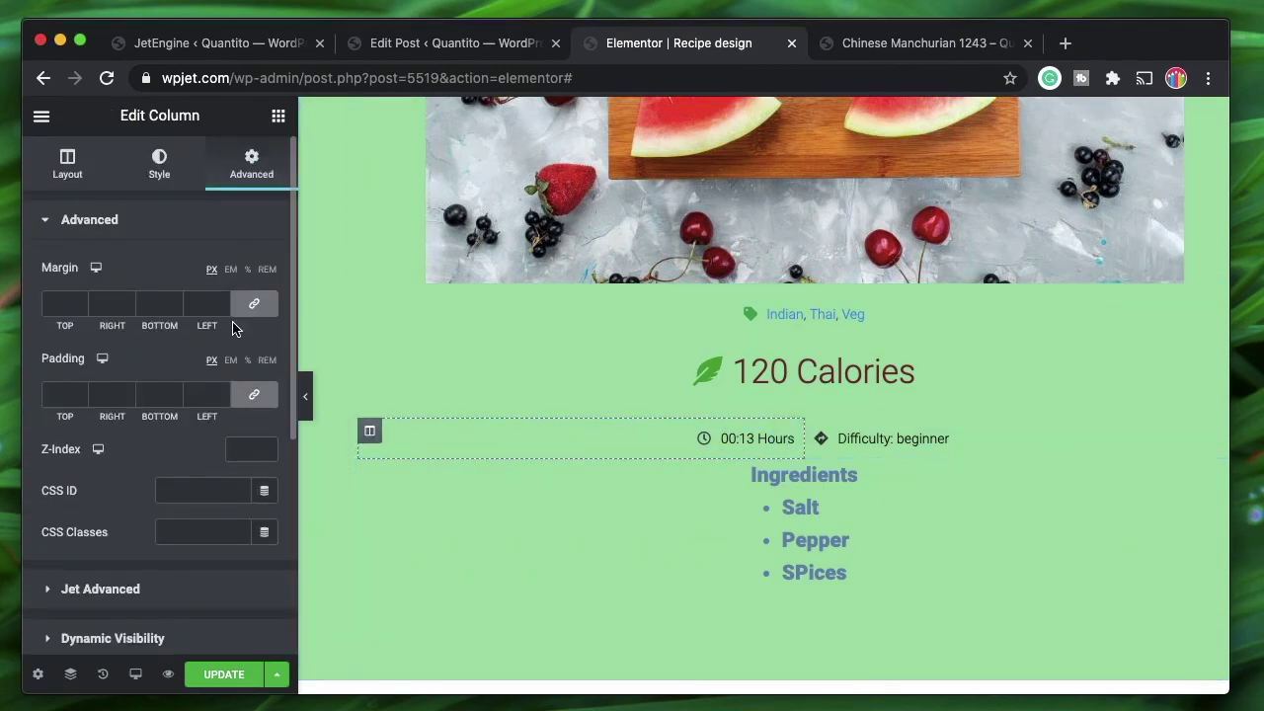
{"action": "scroll", "coordinate": [129, 494], "scroll_direction": "down", "scroll_amount": 3}
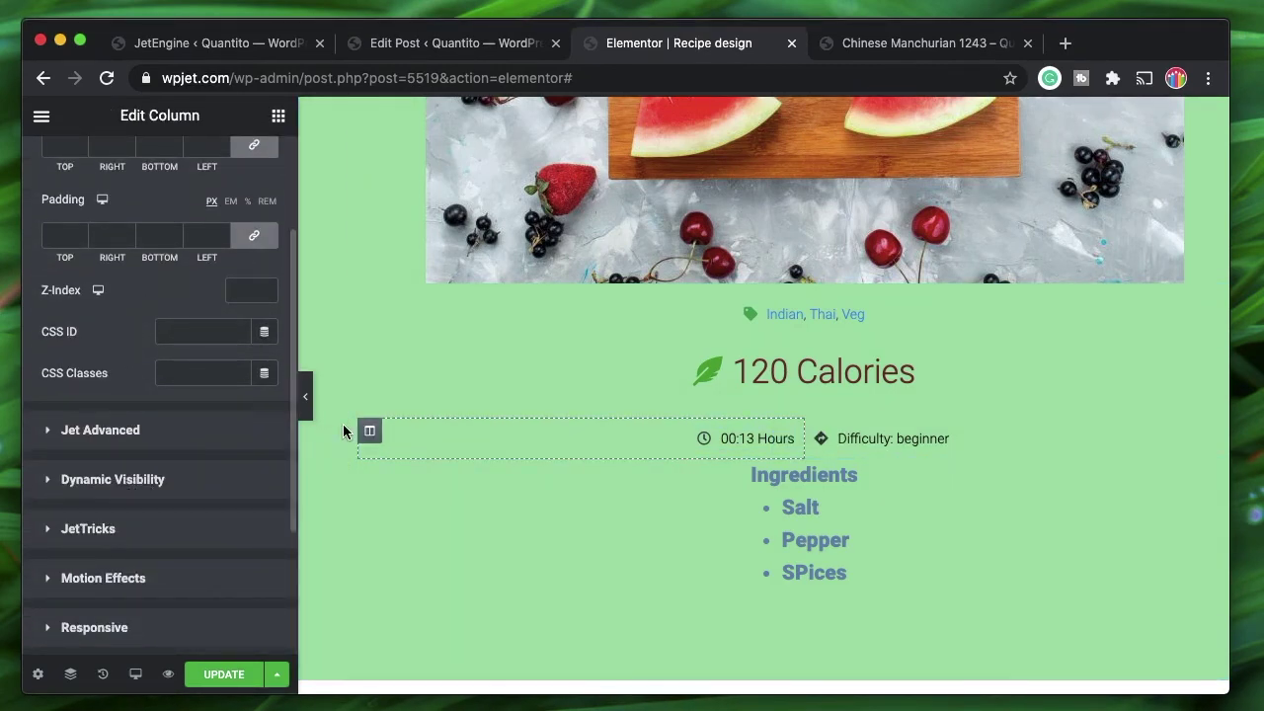
Step: Inspect the Dynamic Visibility settings of the whole recipe section, leave them disabled, and view the rest of the template
{"action": "scroll", "coordinate": [363, 431], "scroll_direction": "up", "scroll_amount": 5}
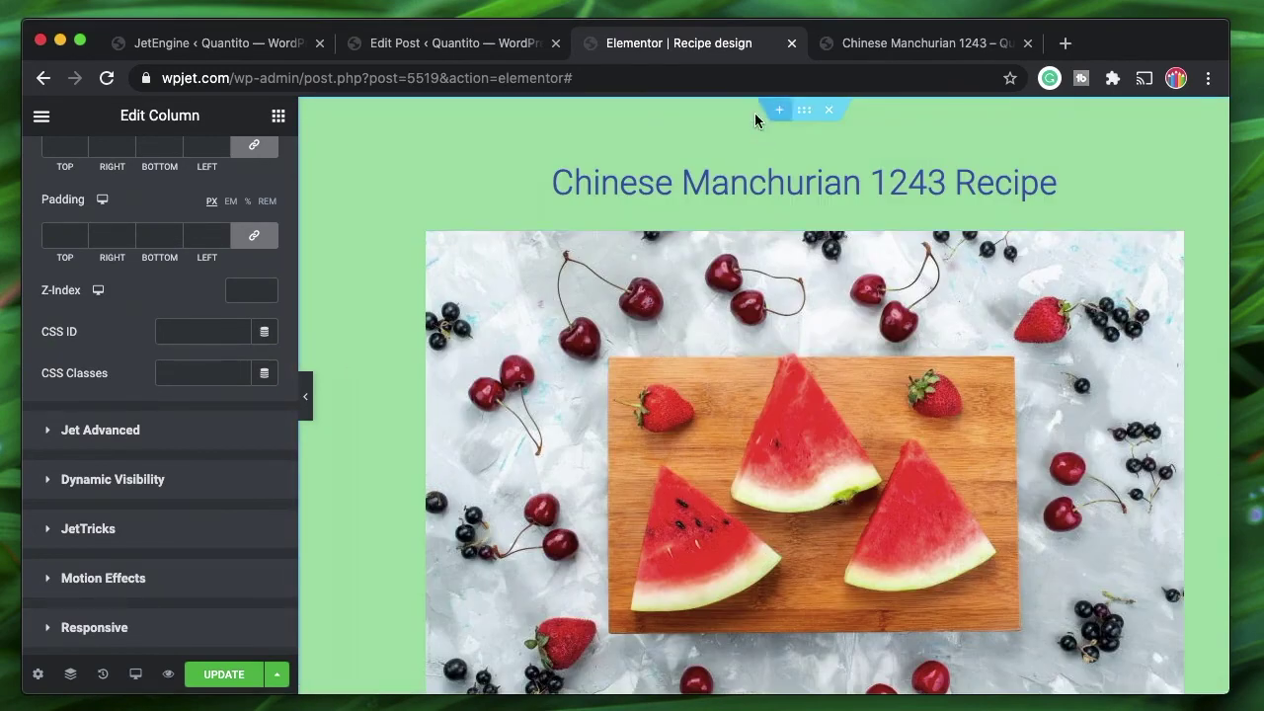
{"action": "left_click", "coordinate": [804, 111]}
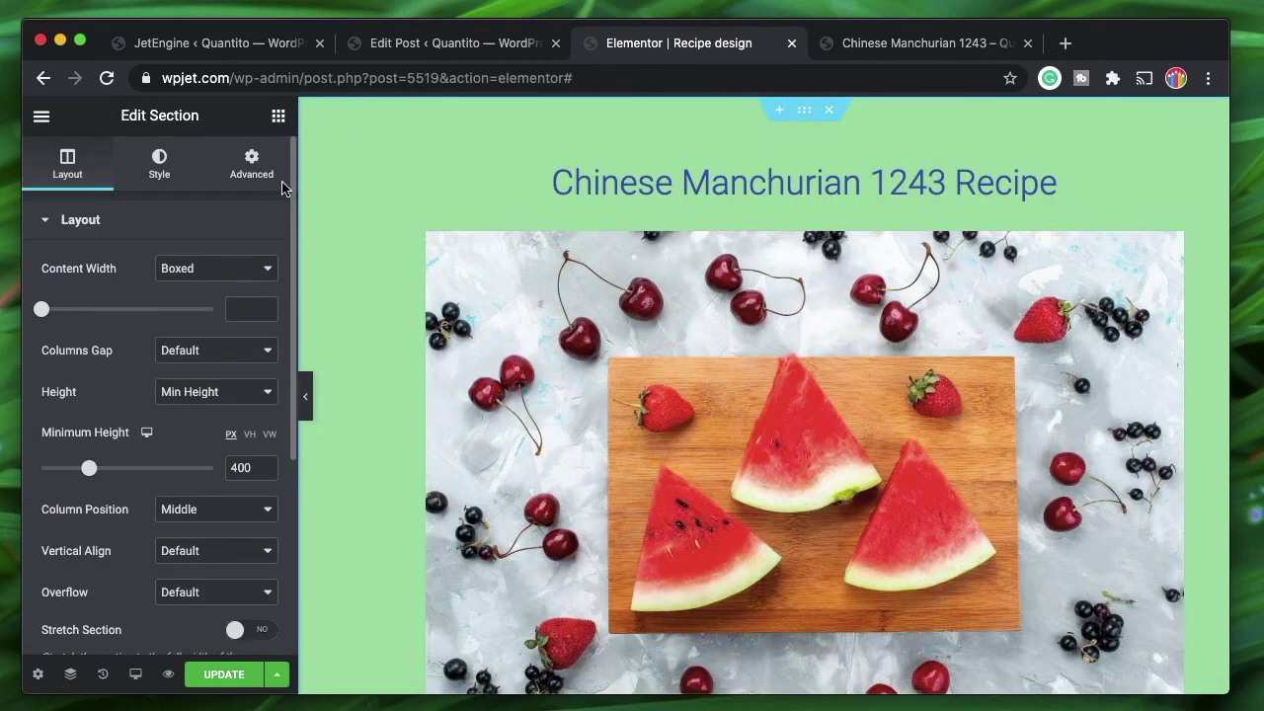
{"action": "left_click", "coordinate": [248, 168]}
{"action": "scroll", "coordinate": [111, 512], "scroll_direction": "down", "scroll_amount": 3}
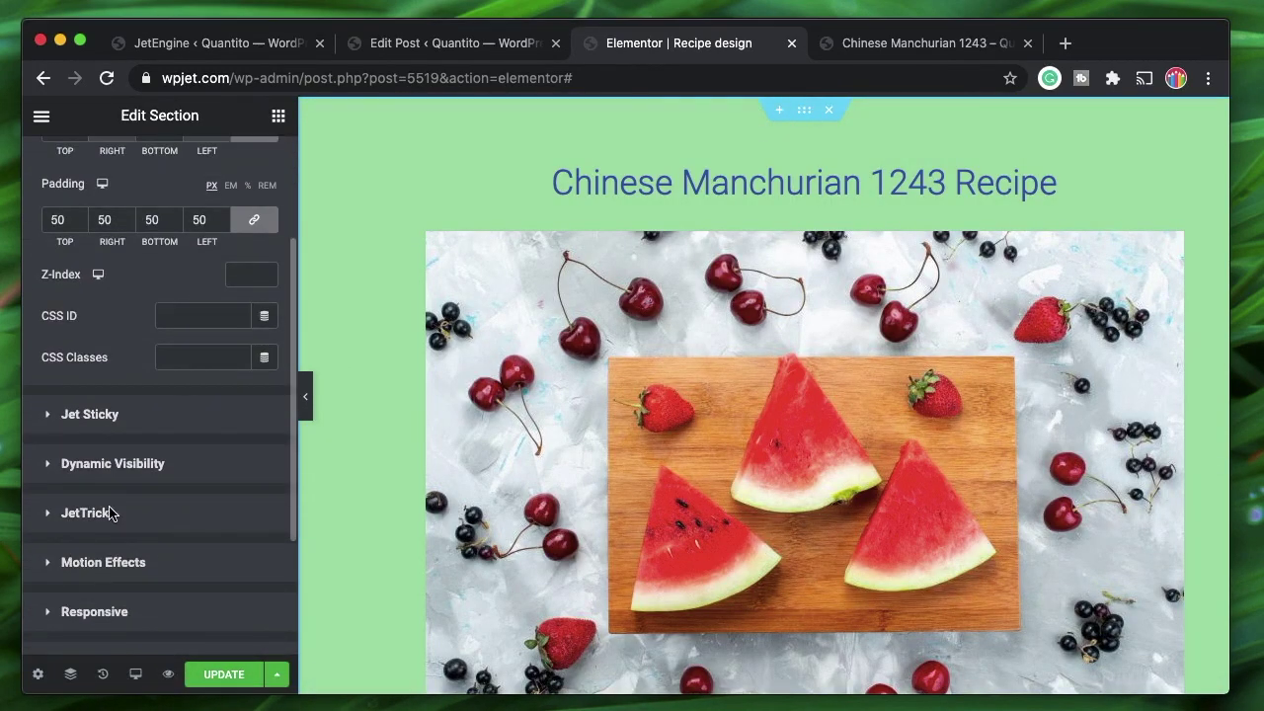
{"action": "left_click", "coordinate": [126, 473]}
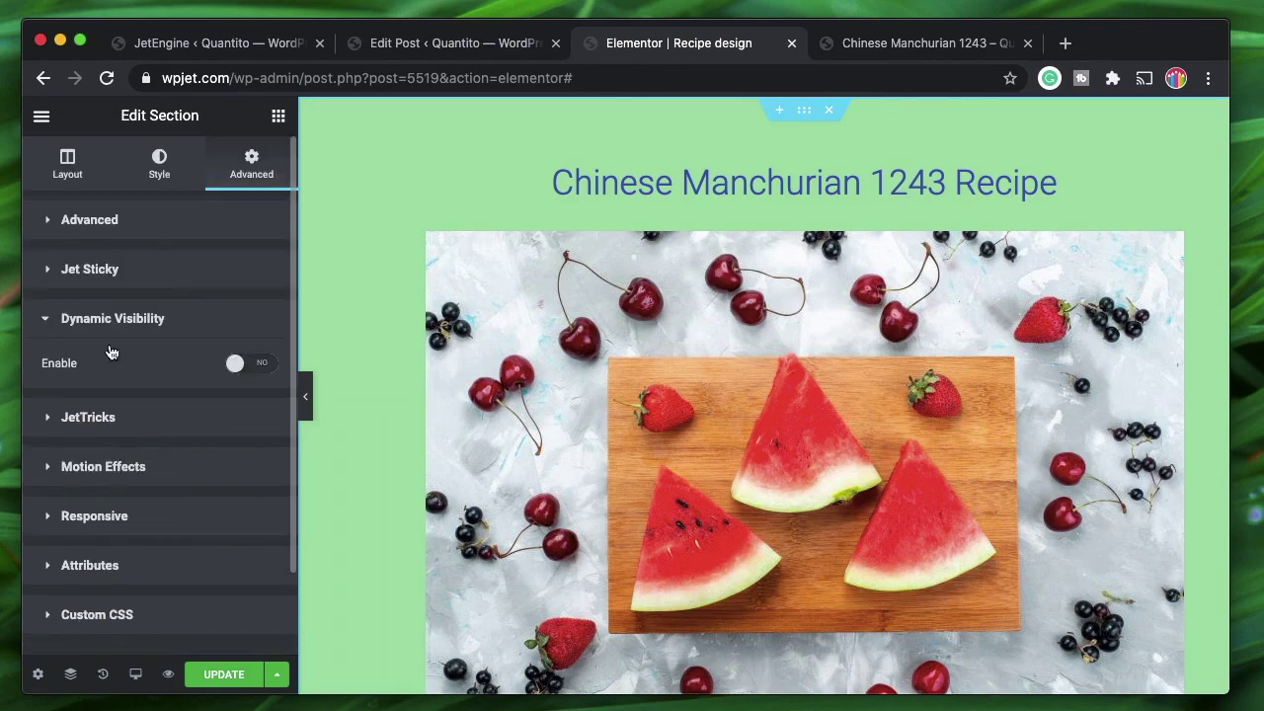
{"action": "left_click", "coordinate": [162, 331]}
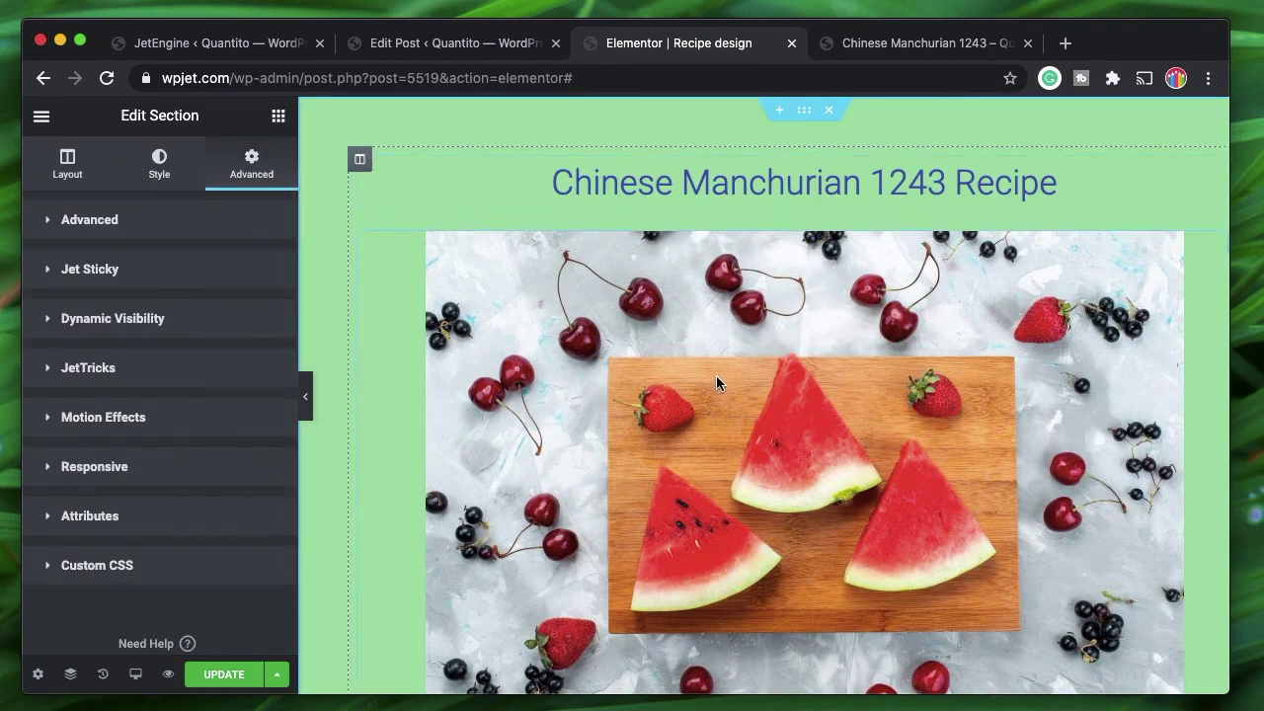
{"action": "scroll", "coordinate": [716, 377], "scroll_direction": "down", "scroll_amount": 10}
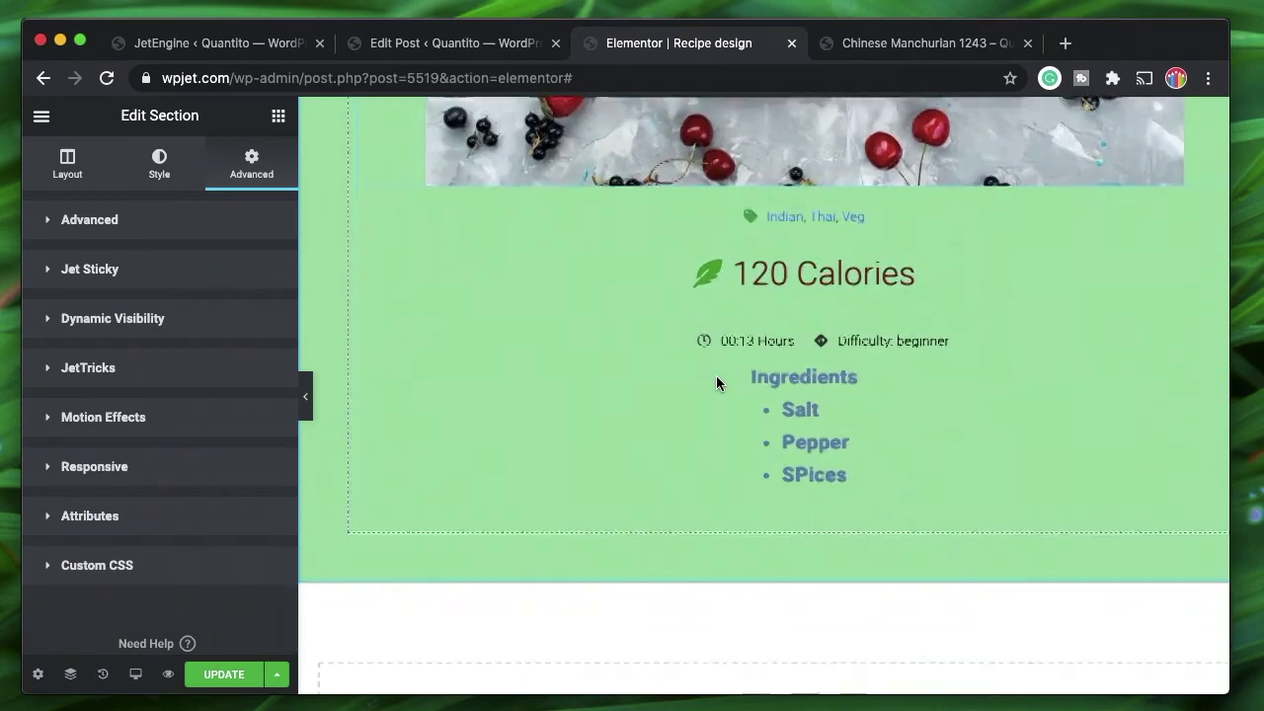